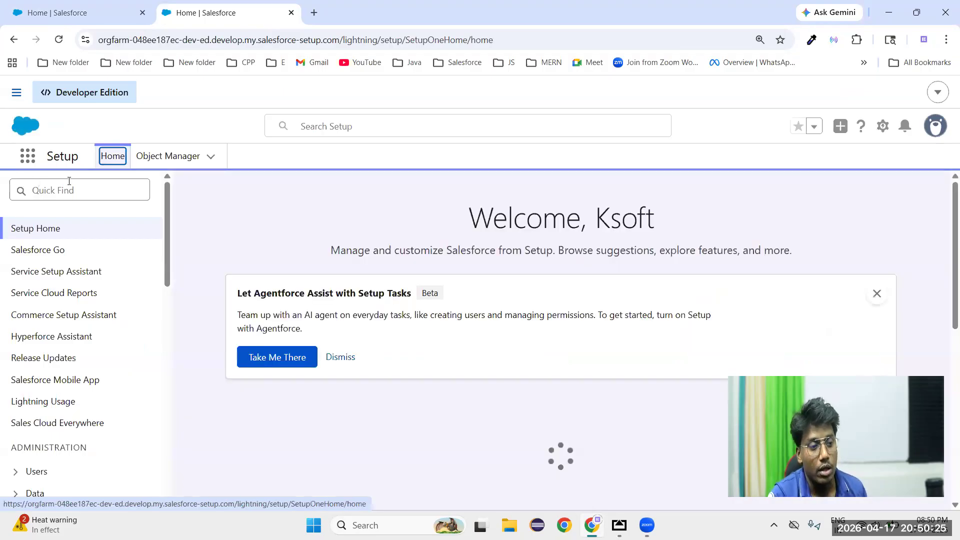
Search Setup for "workflo" and open the Workflow Rules page
left_click(72, 190)
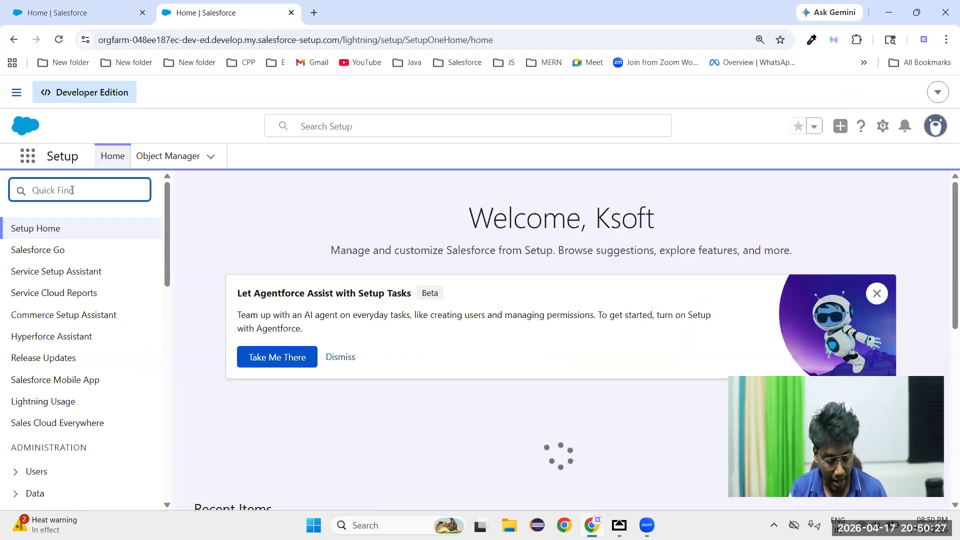
type("workflo")
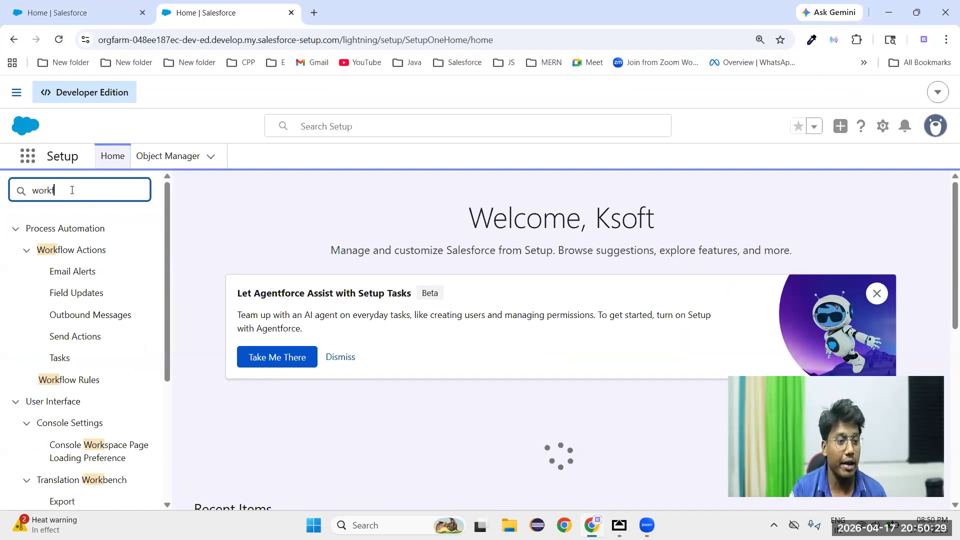
left_click(70, 381)
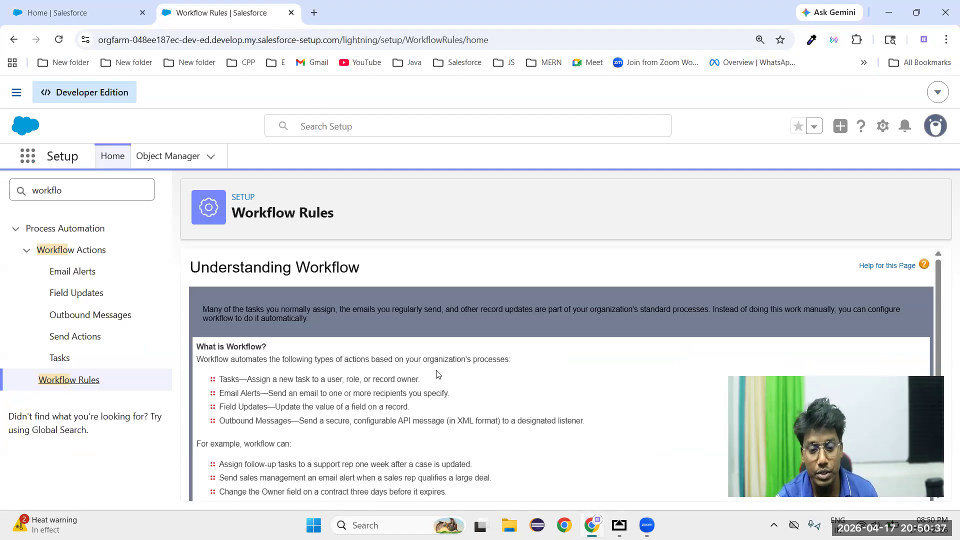
Review the Understanding Workflow page, covering the four action types, the examples and the components of a workflow rule
scroll(437, 375, "down", 3)
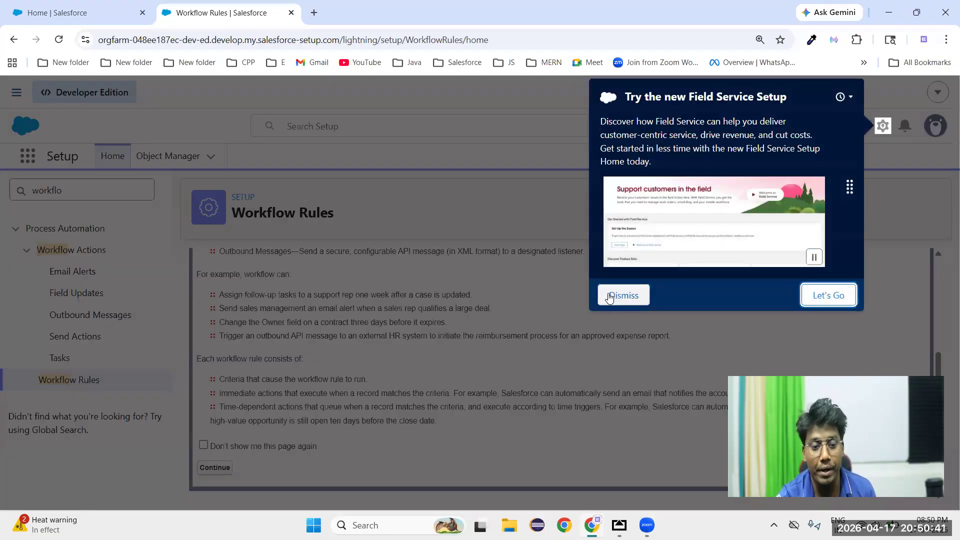
left_click(631, 294)
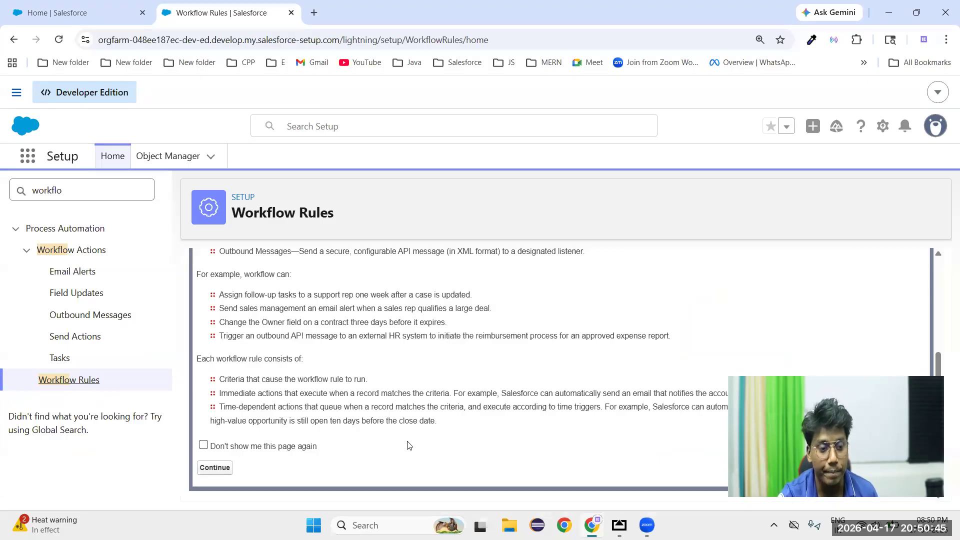
scroll(406, 440, "up", 3)
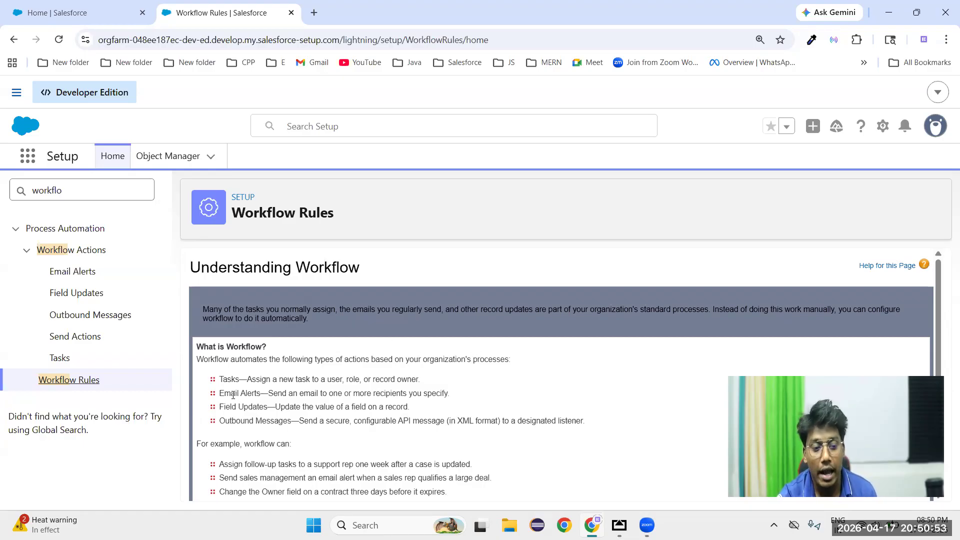
double_click(232, 379)
double_click(231, 393)
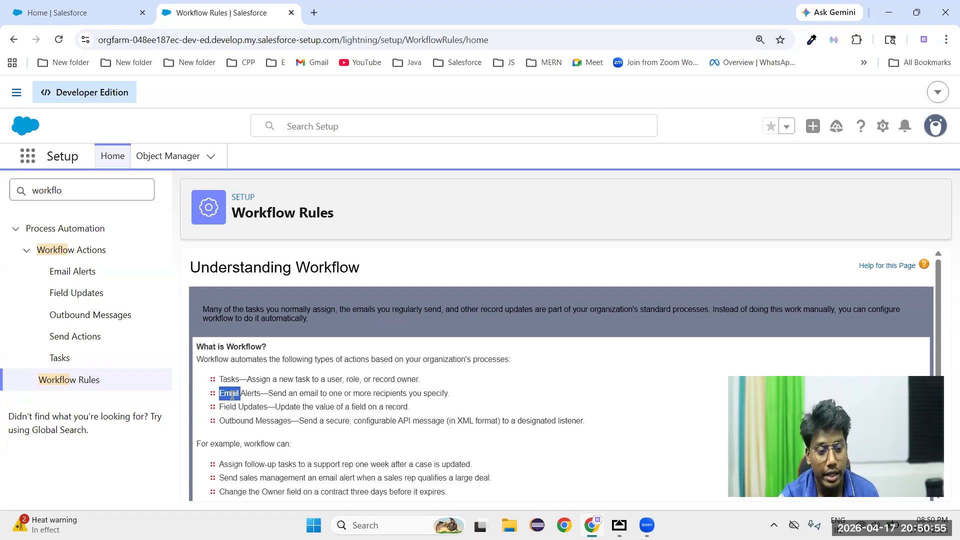
left_click(231, 409)
double_click(231, 407)
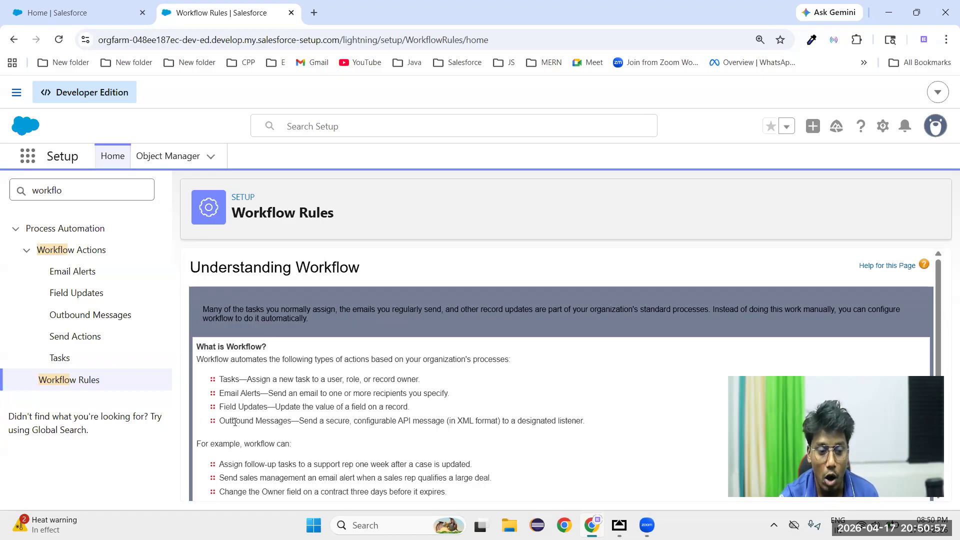
double_click(236, 420)
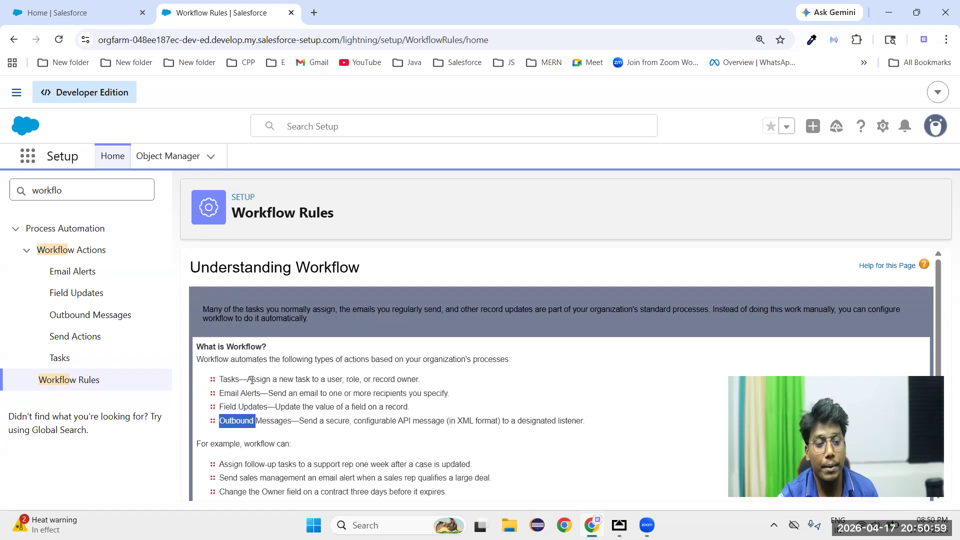
left_click_drag(252, 379, 426, 382)
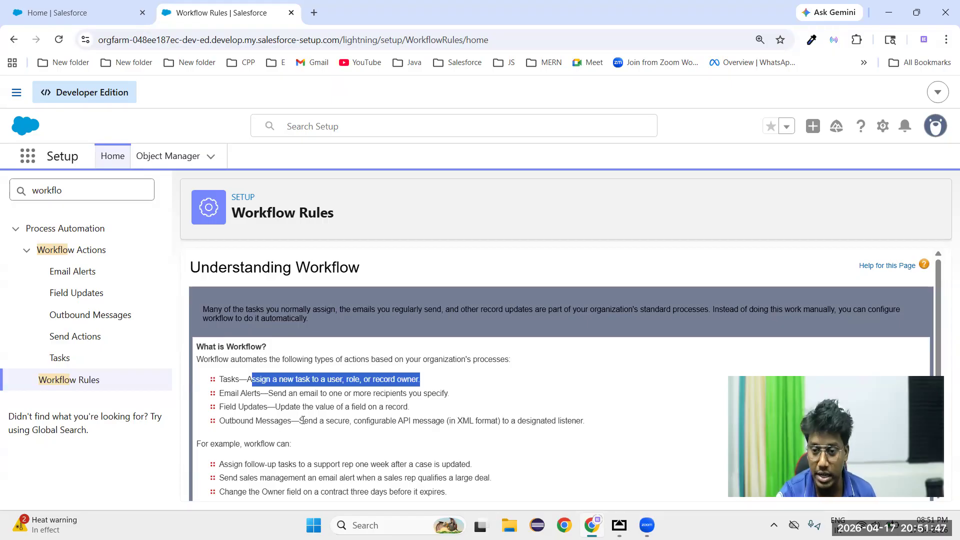
left_click_drag(221, 379, 436, 414)
left_click(435, 414)
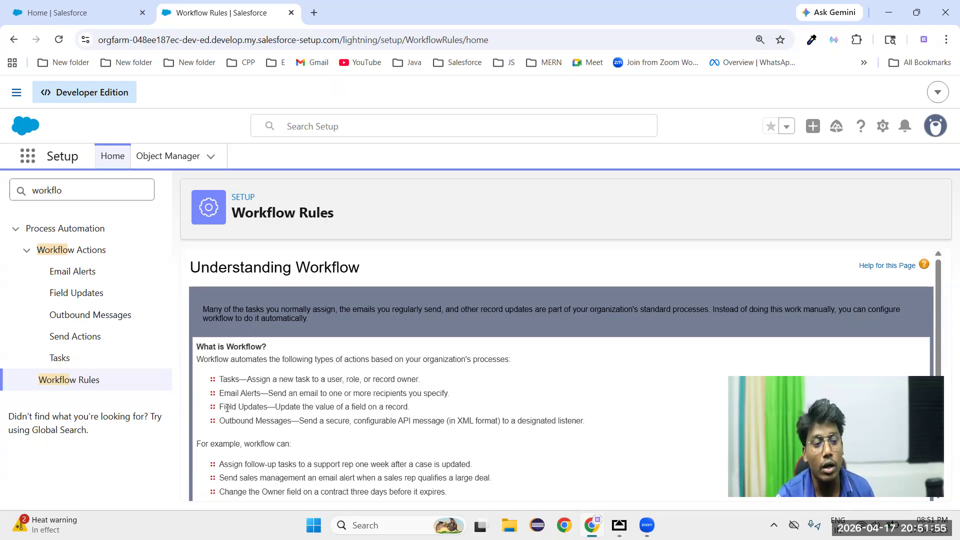
scroll(328, 420, "down", 3)
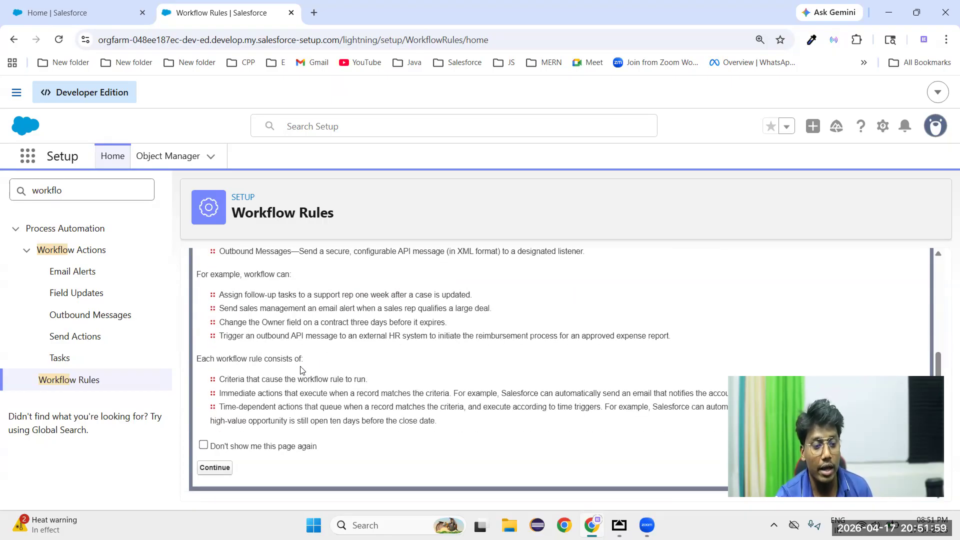
double_click(229, 378)
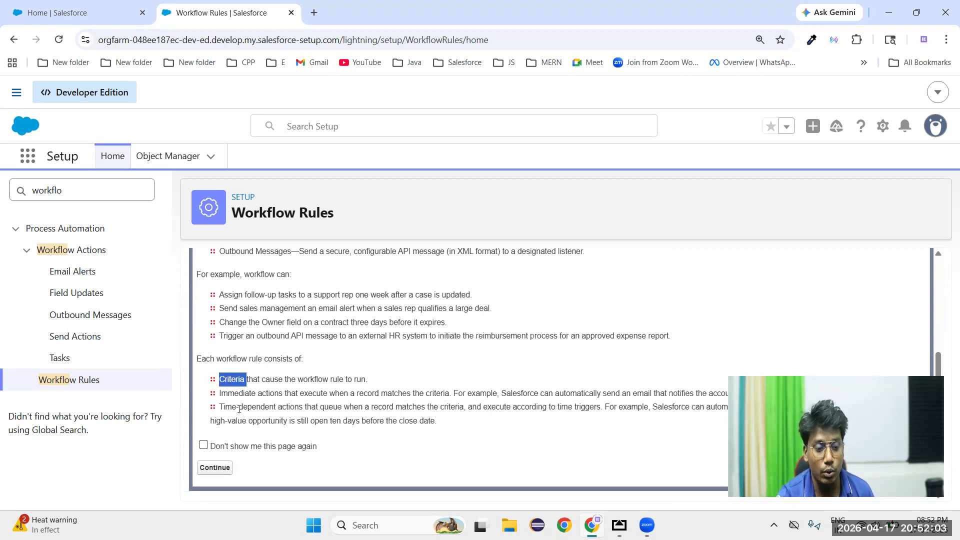
double_click(230, 407)
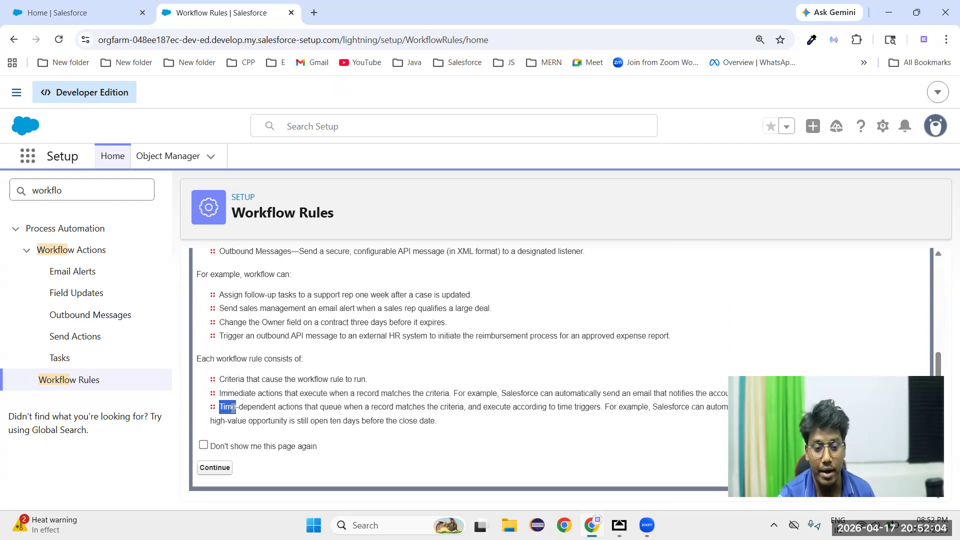
Dismiss the workflow introduction so it does not show again, and start a new rule with Workflow Rules instead of Flow Builder
left_click(204, 446)
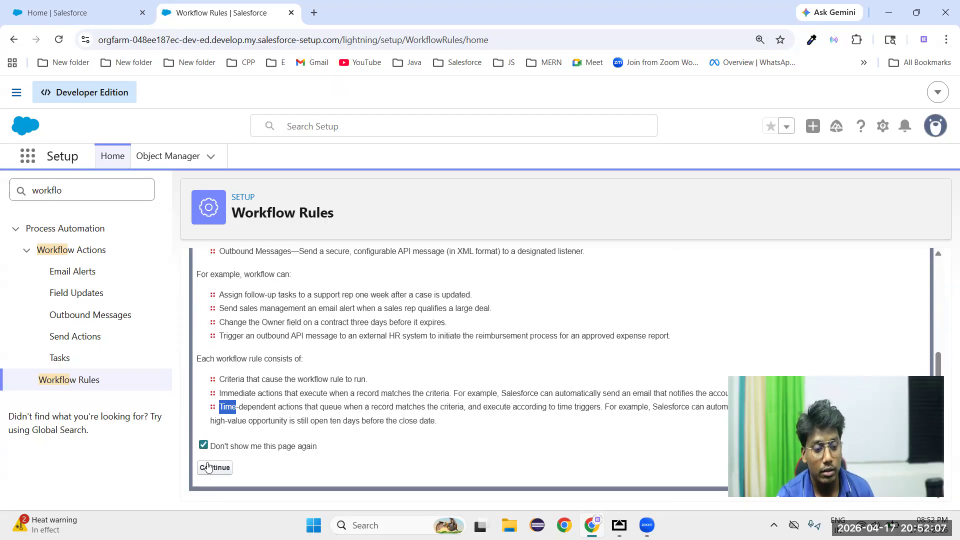
left_click(209, 467)
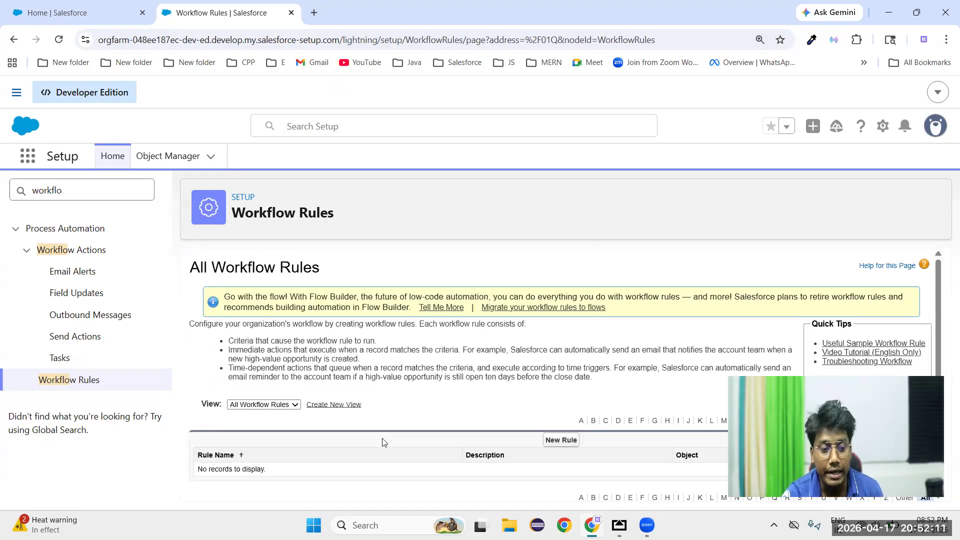
left_click(558, 443)
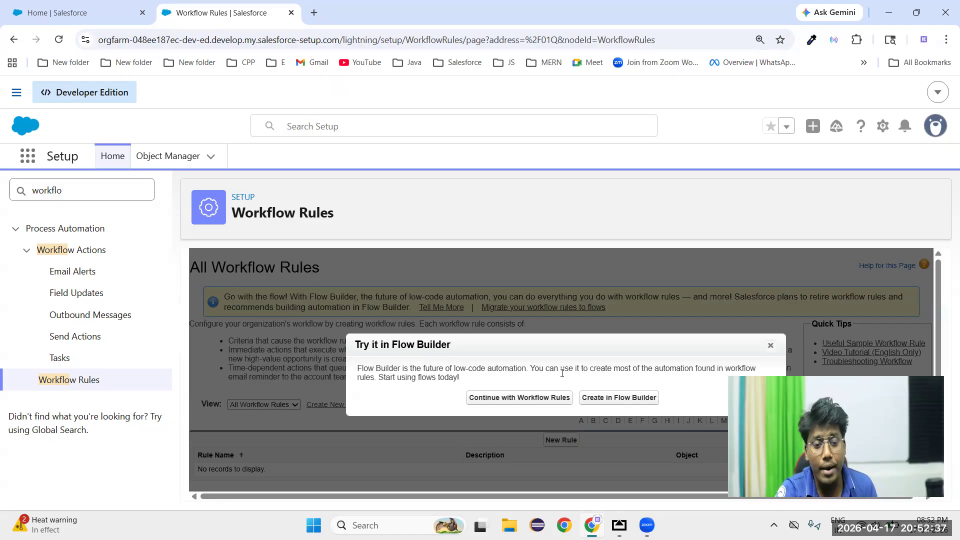
left_click(520, 403)
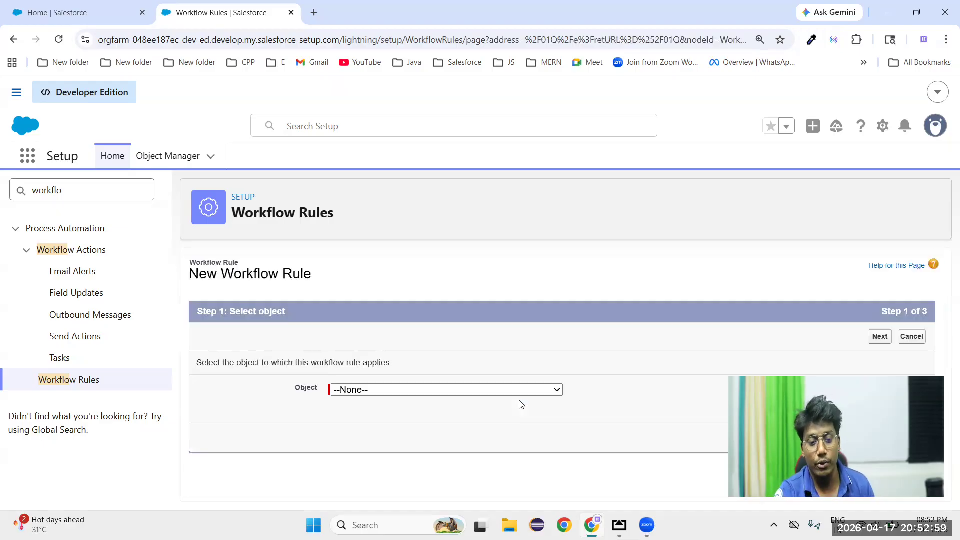
Select Lead as the object for the new workflow rule and proceed to its configuration
left_click(398, 395)
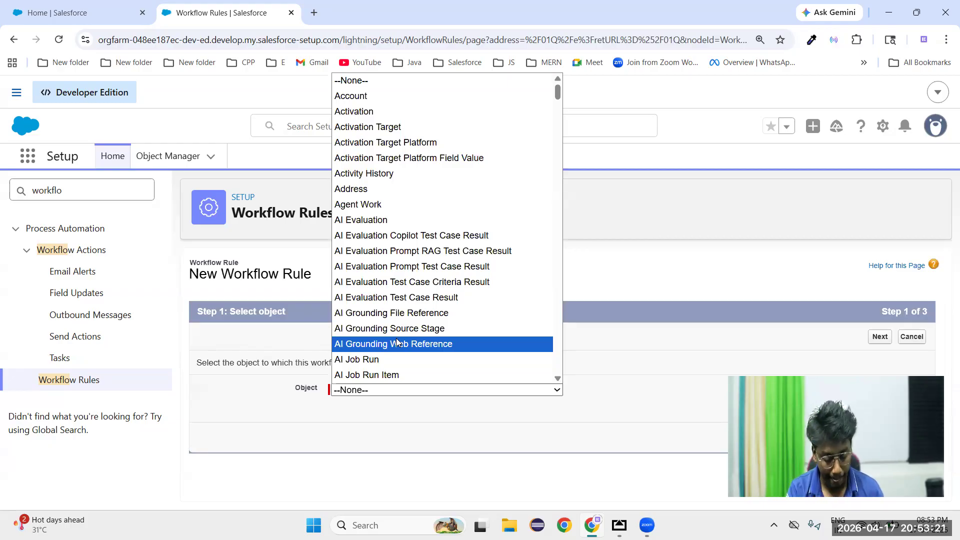
key("l")
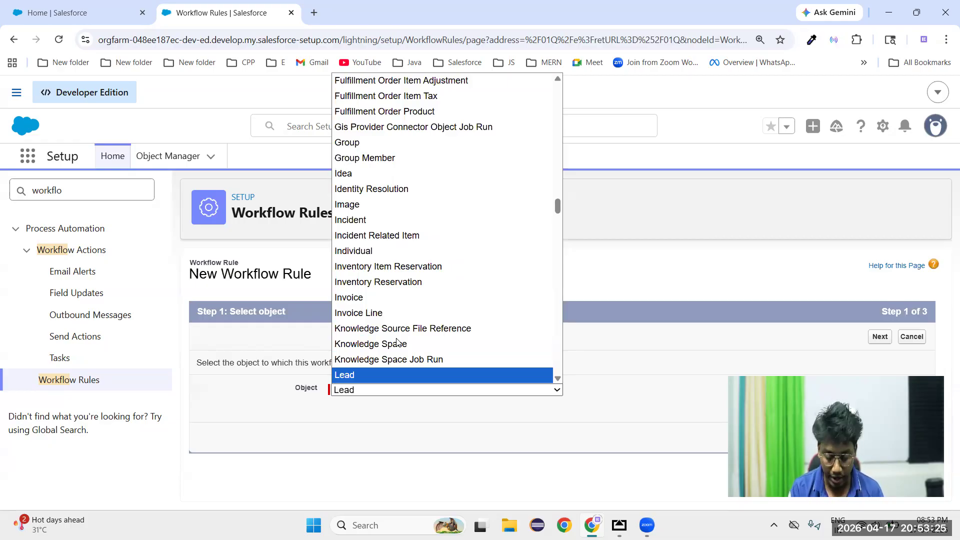
key("Return")
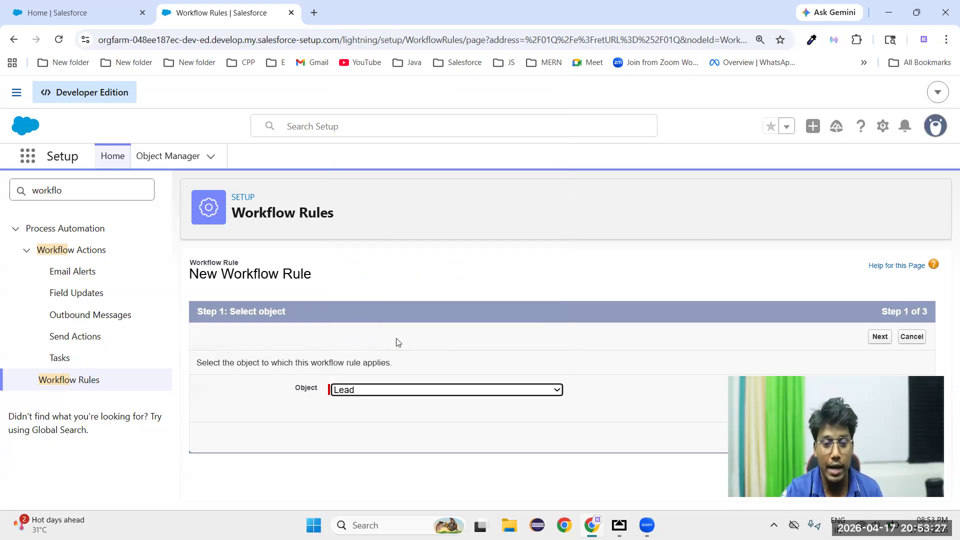
left_click(880, 336)
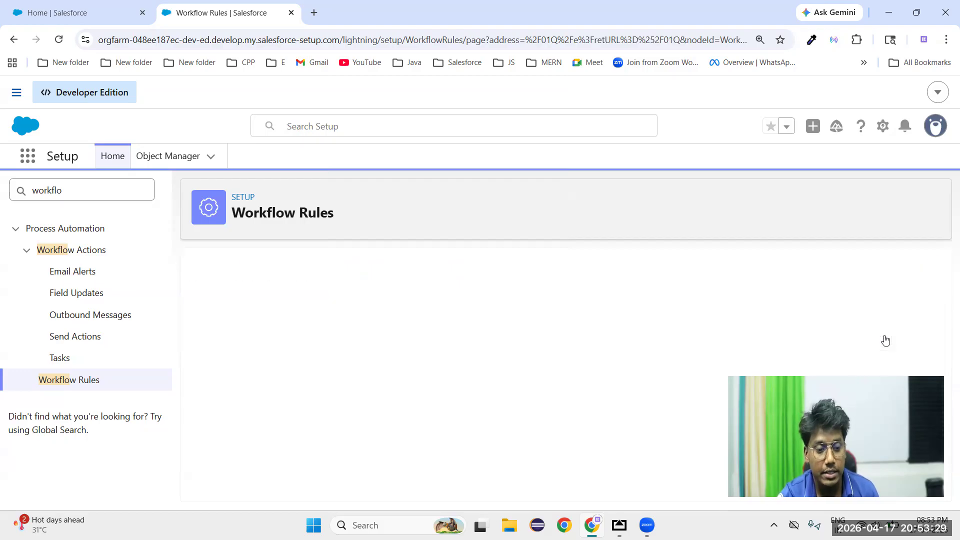
Name the workflow rule "Lead Automation"
left_click(395, 416)
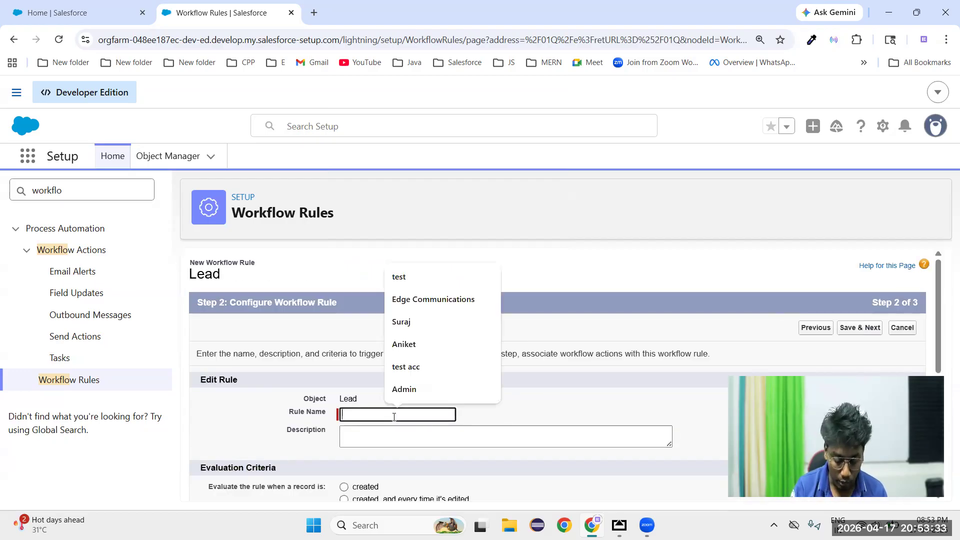
type("Lead Automation")
left_click(501, 382)
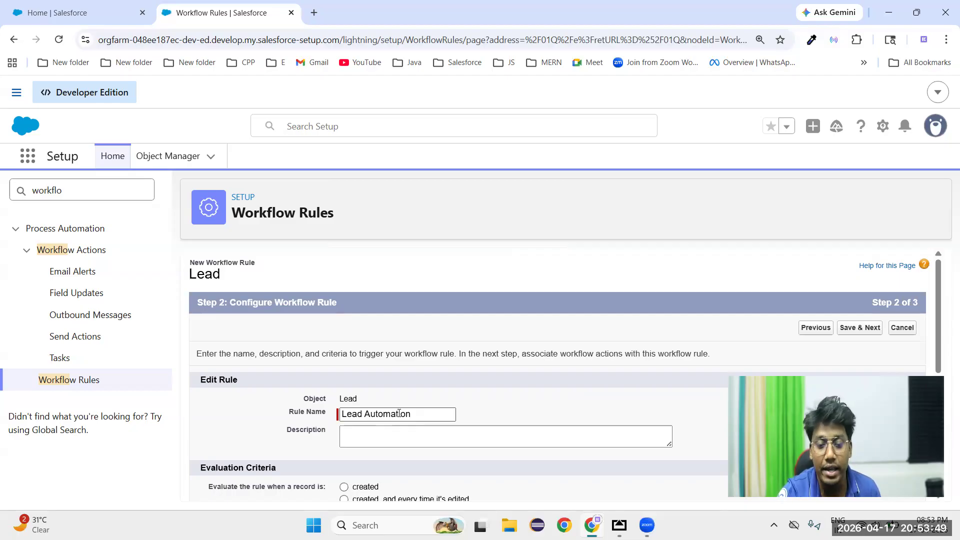
left_click(393, 435)
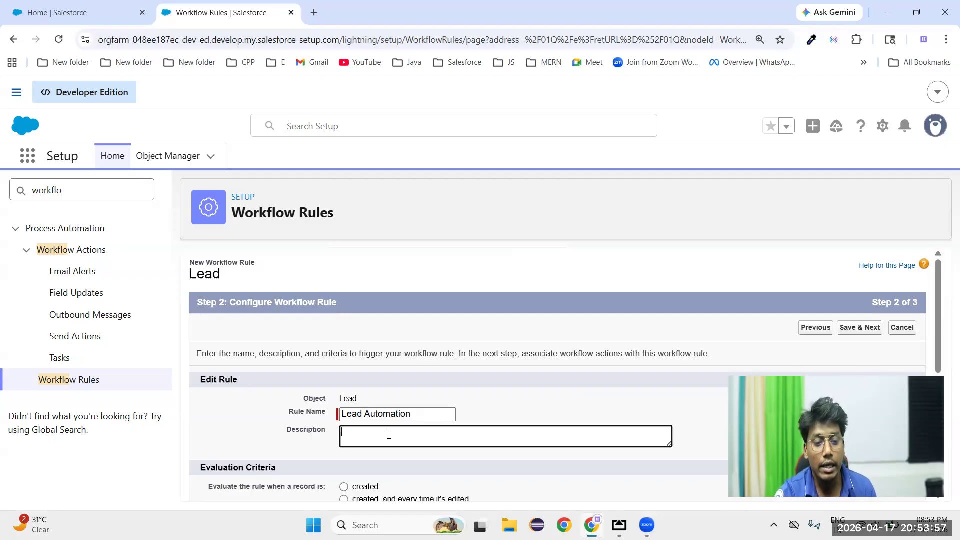
Examine the Evaluation Criteria options and the Rule Criteria section of the new Lead workflow rule
scroll(389, 435, "down", 1)
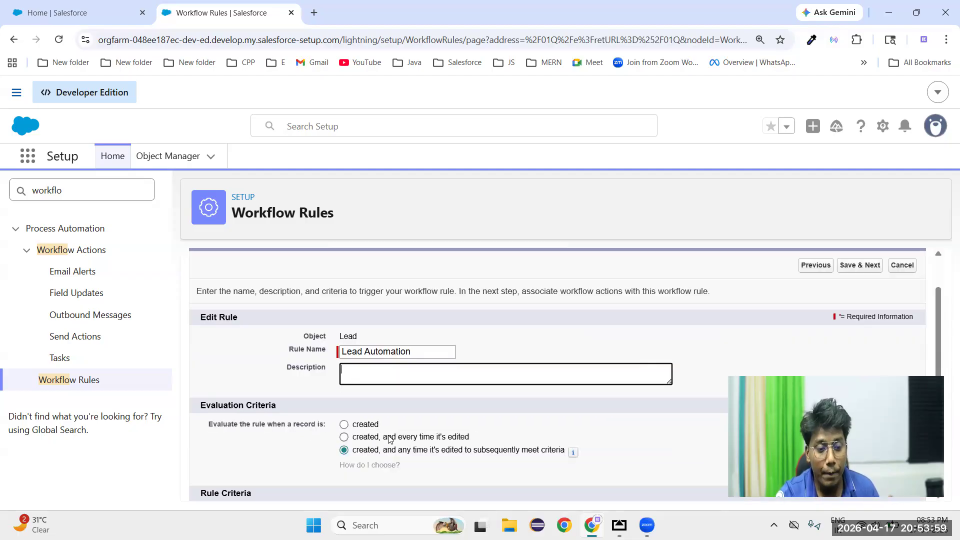
scroll(380, 433, "down", 1)
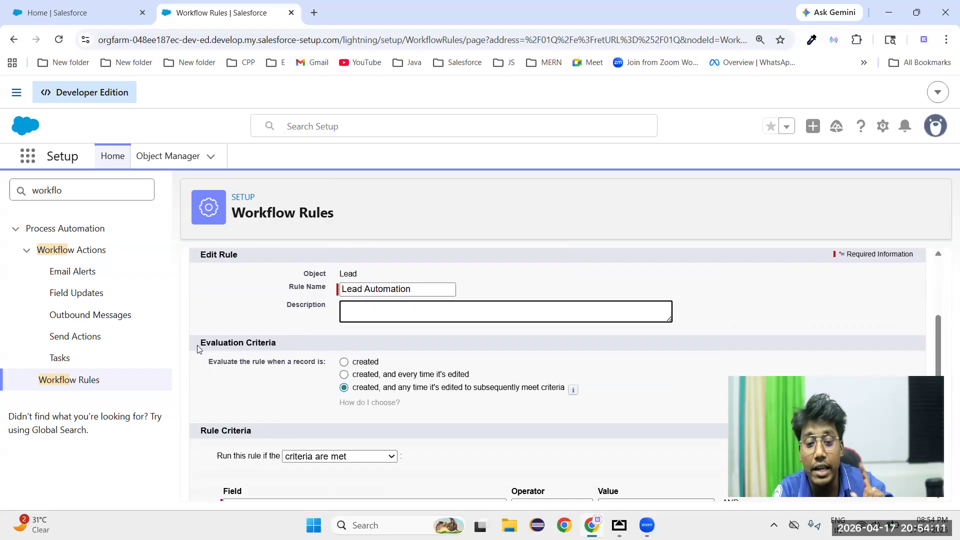
scroll(197, 345, "down", 1)
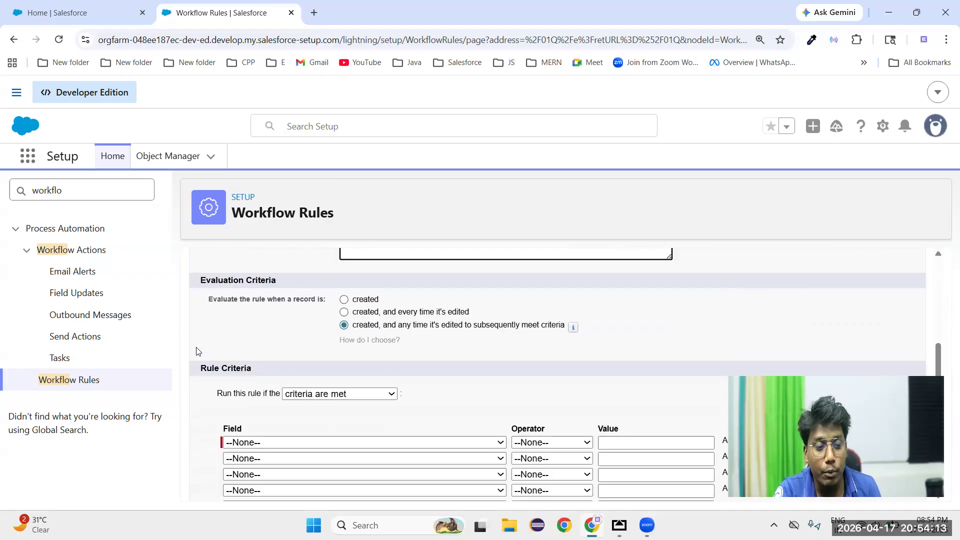
left_click_drag(198, 368, 285, 373)
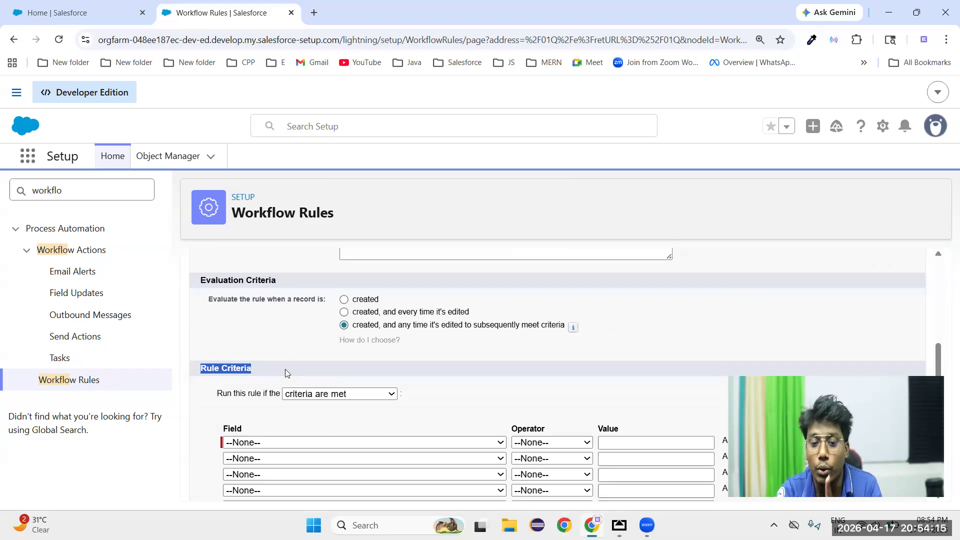
left_click_drag(199, 280, 281, 290)
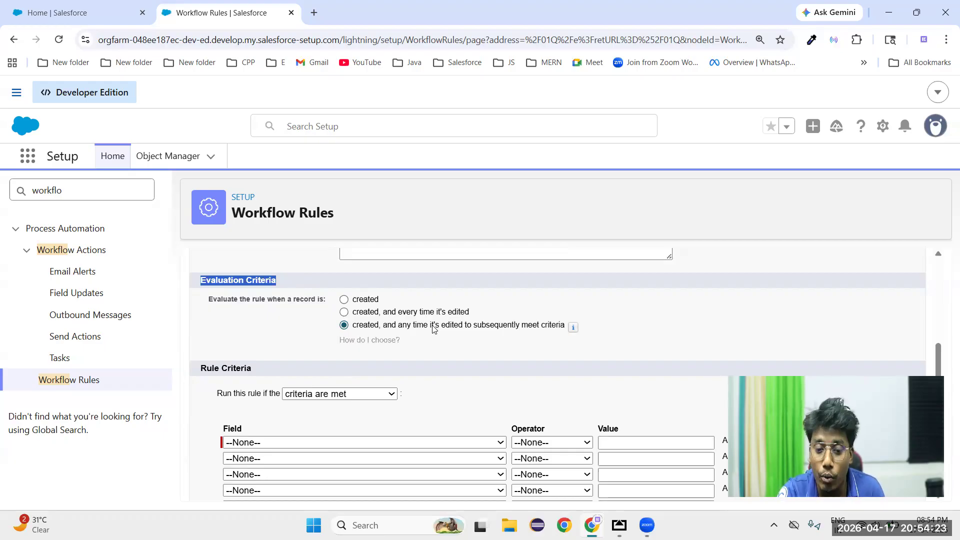
double_click(238, 370)
left_click_drag(334, 301, 574, 346)
left_click(589, 343)
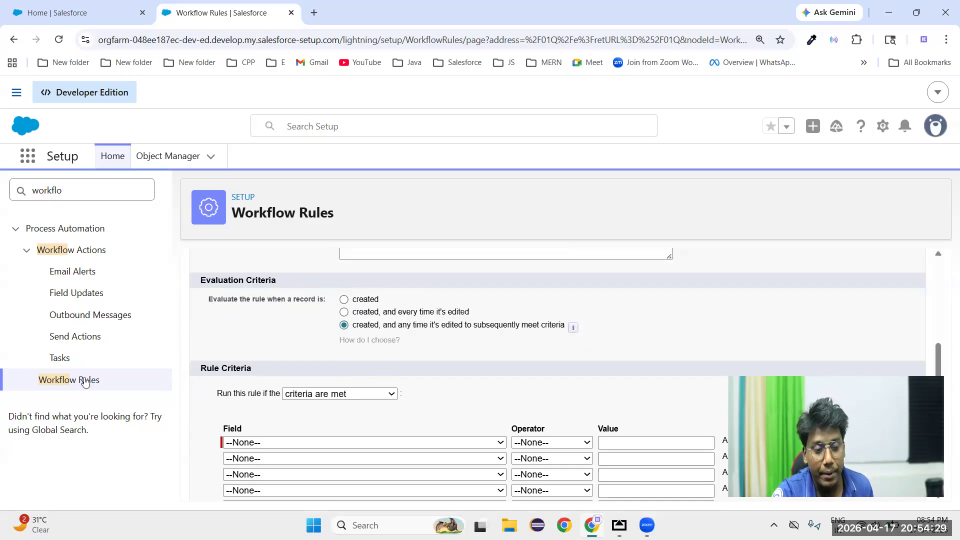
double_click(238, 369)
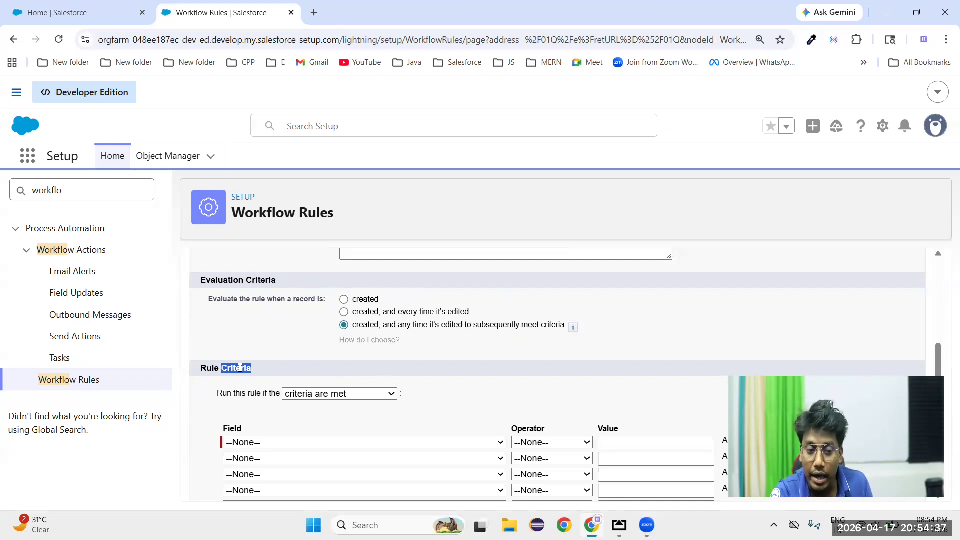
double_click(236, 371)
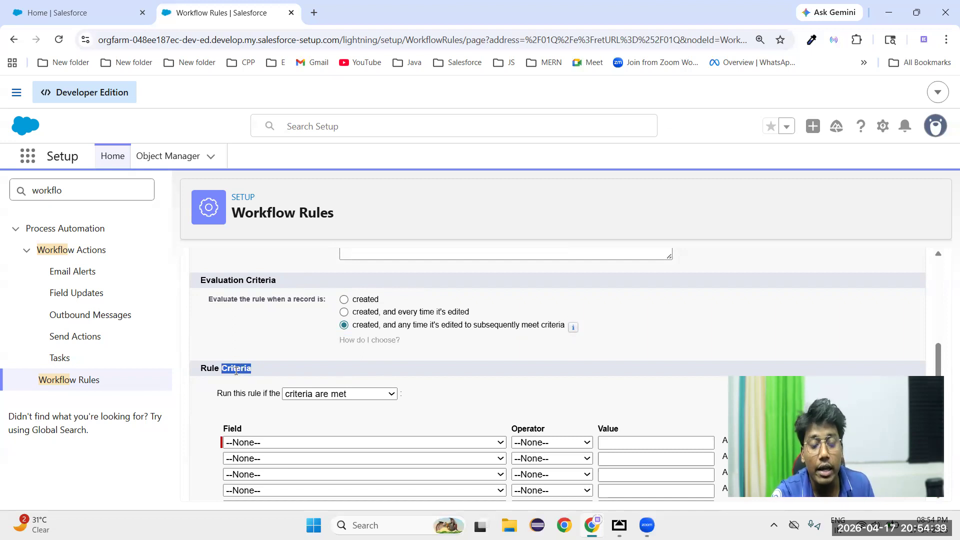
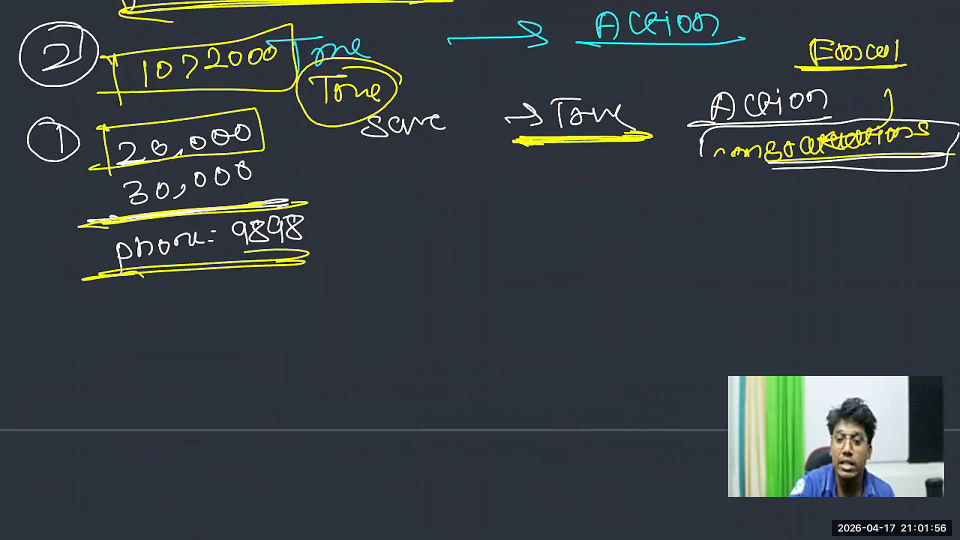
Handwrite "True → Automation" in white on the whiteboard, beneath the "Save → True" line
mouse_move(423, 215)
left_mouse_down()
mouse_move(462, 210)
mouse_move(441, 244)
left_mouse_up()
mouse_move(455, 236)
left_mouse_down()
mouse_move(474, 221)
mouse_move(502, 234)
mouse_move(609, 216)
left_mouse_up()
left_click_drag(592, 205, 595, 222)
mouse_move(653, 198)
left_mouse_down()
mouse_move(644, 220)
mouse_move(666, 219)
left_mouse_up()
left_click_drag(645, 212, 724, 202)
mouse_move(730, 199)
left_mouse_down()
mouse_move(733, 212)
mouse_move(758, 201)
left_mouse_up()
mouse_move(774, 196)
left_mouse_down()
mouse_move(791, 208)
mouse_move(795, 197)
left_mouse_up()
left_click(803, 188)
mouse_move(803, 194)
left_mouse_down()
mouse_move(804, 209)
mouse_move(820, 196)
left_mouse_up()
left_click_drag(826, 193, 843, 198)
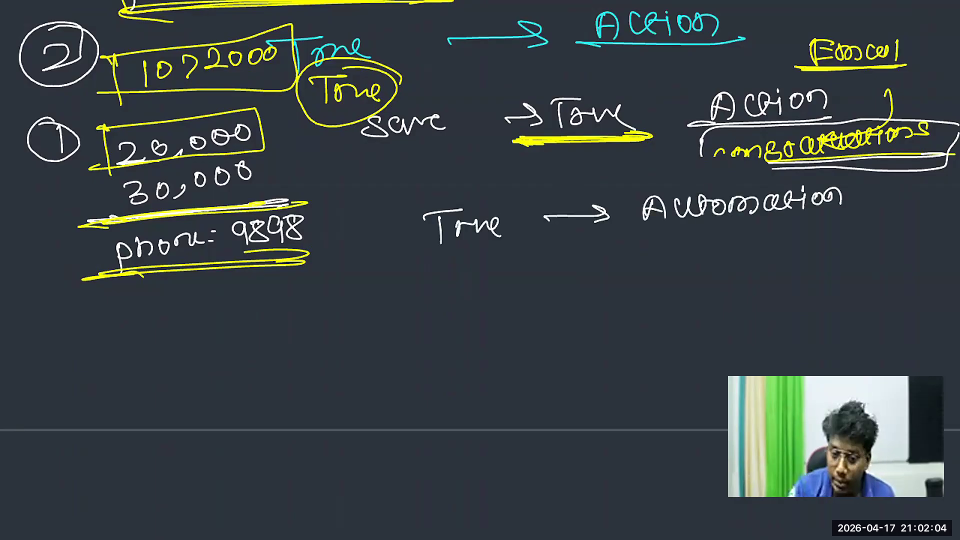
Write "True" and a crossed-out "Action" under the "True → Automation" line, underlining both "True" entries and "Action"
mouse_move(418, 283)
left_mouse_down()
mouse_move(460, 277)
mouse_move(439, 308)
left_mouse_up()
mouse_move(452, 303)
left_mouse_down()
mouse_move(473, 289)
mouse_move(485, 296)
left_mouse_up()
mouse_move(481, 293)
left_mouse_down()
mouse_move(500, 280)
mouse_move(508, 302)
left_mouse_up()
mouse_move(400, 318)
left_mouse_down()
mouse_move(522, 306)
mouse_move(496, 313)
left_mouse_up()
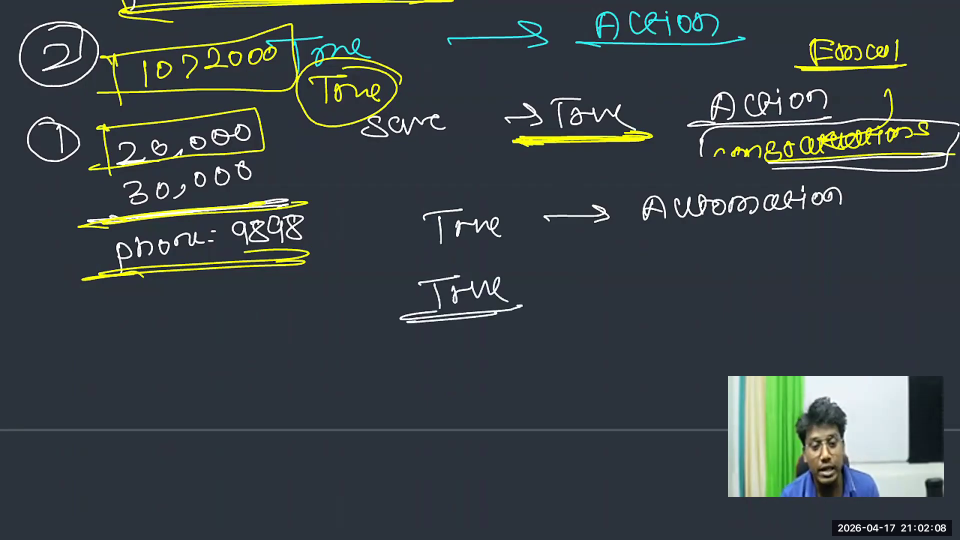
left_click_drag(511, 239, 398, 256)
mouse_move(516, 300)
left_mouse_down()
mouse_move(397, 314)
mouse_move(515, 302)
left_mouse_up()
mouse_move(580, 291)
left_mouse_down()
mouse_move(604, 289)
mouse_move(595, 281)
left_mouse_up()
mouse_move(631, 268)
left_mouse_down()
mouse_move(632, 282)
mouse_move(645, 270)
mouse_move(716, 263)
left_mouse_up()
mouse_move(562, 291)
left_mouse_down()
mouse_move(704, 286)
mouse_move(683, 293)
left_mouse_up()
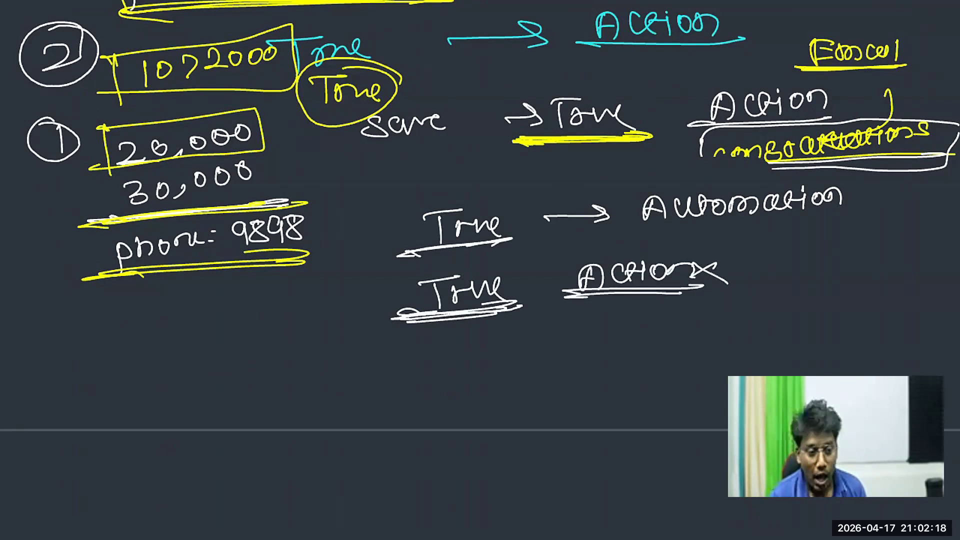
Draw five short horizontal lines below the phone note and add another underline beneath the crossed-out "Action"
left_click_drag(89, 316, 173, 309)
left_click_drag(88, 341, 175, 332)
left_click_drag(95, 366, 170, 354)
left_click_drag(89, 388, 167, 379)
left_click_drag(97, 410, 179, 393)
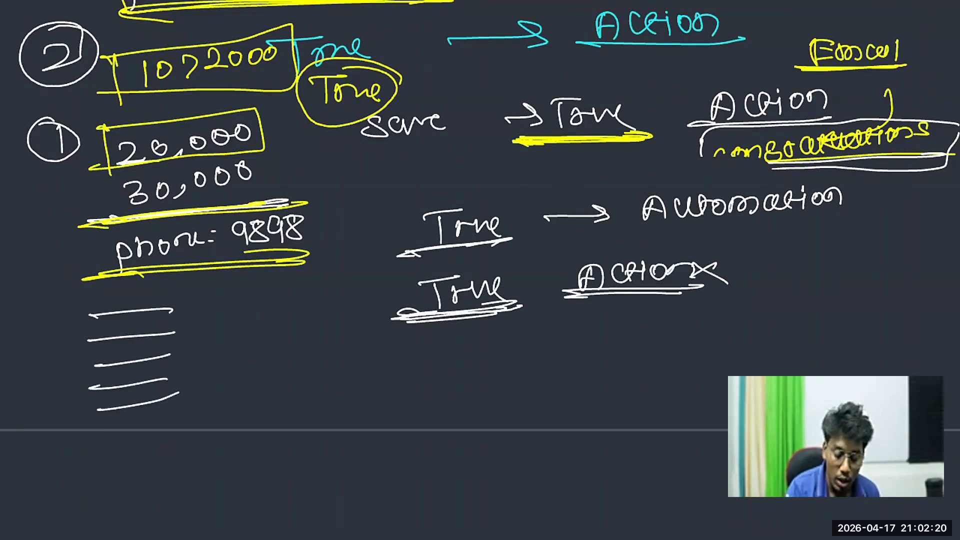
left_click_drag(579, 302, 748, 296)
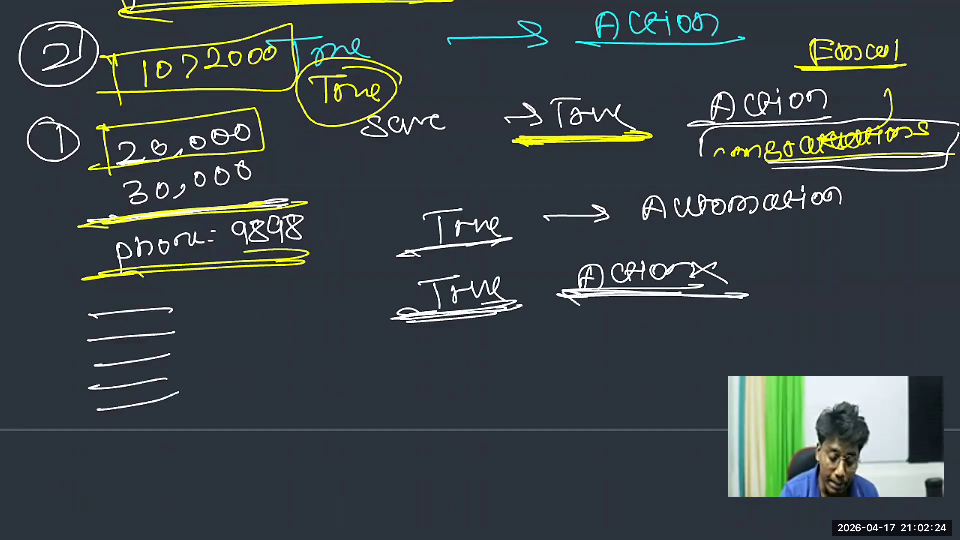
Write an underlined "False" in yellow, with "True → Action" beneath it, and underline "Action"
mouse_move(403, 391)
left_mouse_down()
mouse_move(430, 361)
mouse_move(442, 384)
mouse_move(505, 386)
left_mouse_up()
left_click_drag(363, 403, 483, 396)
mouse_move(393, 427)
left_mouse_down()
mouse_move(450, 424)
mouse_move(416, 461)
left_mouse_up()
mouse_move(433, 450)
left_mouse_down()
mouse_move(454, 438)
mouse_move(484, 451)
left_mouse_up()
mouse_move(541, 440)
left_mouse_down()
mouse_move(613, 442)
mouse_move(586, 455)
left_mouse_up()
mouse_move(649, 452)
left_mouse_down()
mouse_move(699, 451)
mouse_move(728, 433)
left_mouse_up()
left_click_drag(622, 469, 728, 470)
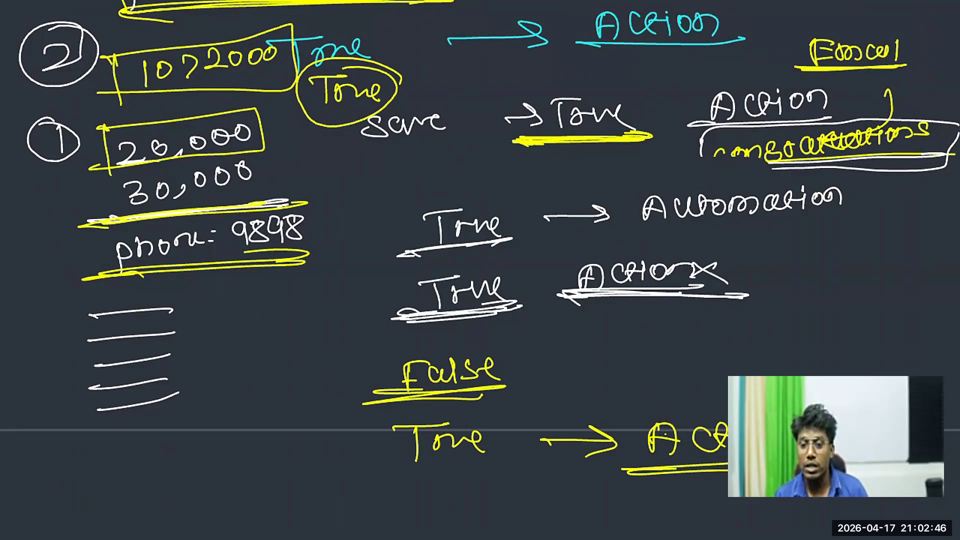
Annotate the Evaluation criteria notes with yellow check marks on all three options and a crossed-out "(time based)" beside the second
scroll(480, 270, "up", 10)
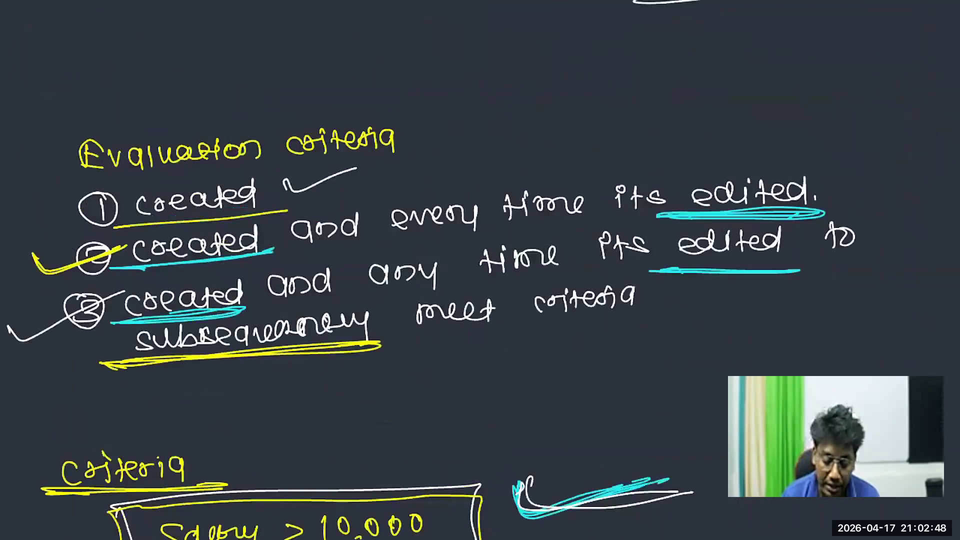
mouse_move(33, 255)
left_mouse_down()
mouse_move(38, 271)
mouse_move(125, 247)
left_mouse_up()
mouse_move(28, 257)
left_mouse_down()
mouse_move(33, 272)
mouse_move(128, 247)
left_mouse_up()
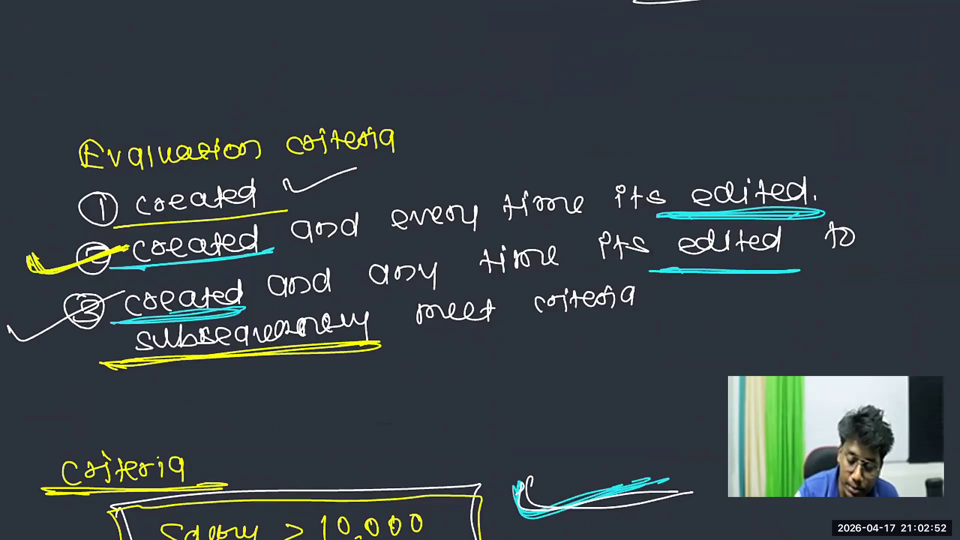
left_click_drag(836, 172, 834, 195)
mouse_move(848, 170)
left_mouse_down()
mouse_move(848, 192)
mouse_move(947, 165)
mouse_move(895, 165)
mouse_move(927, 171)
left_mouse_up()
mouse_move(281, 174)
left_mouse_down()
mouse_move(285, 183)
mouse_move(395, 159)
left_mouse_up()
left_click_drag(648, 289, 756, 295)
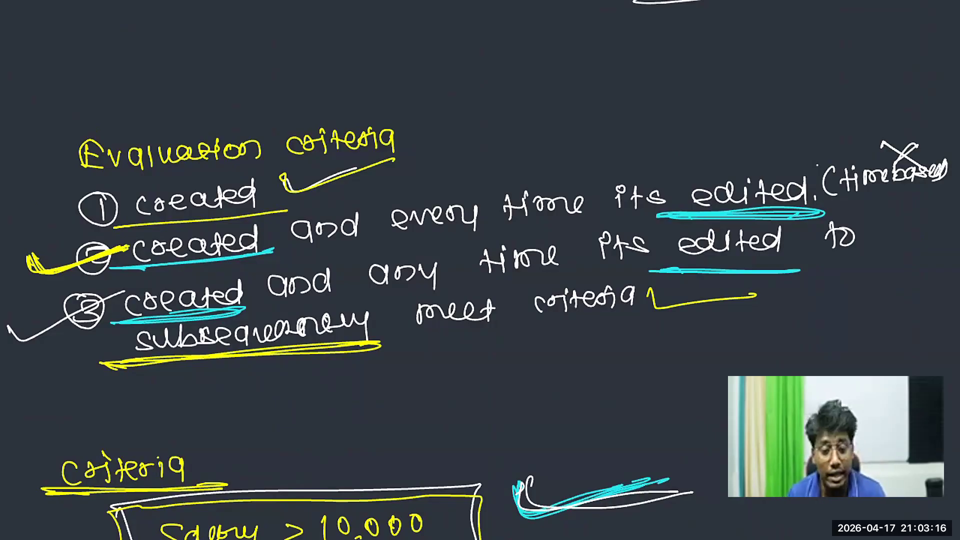
Switch back to the Salesforce workflow rule and set it to be evaluated when a record is created
double_click(478, 280)
left_click(770, 13)
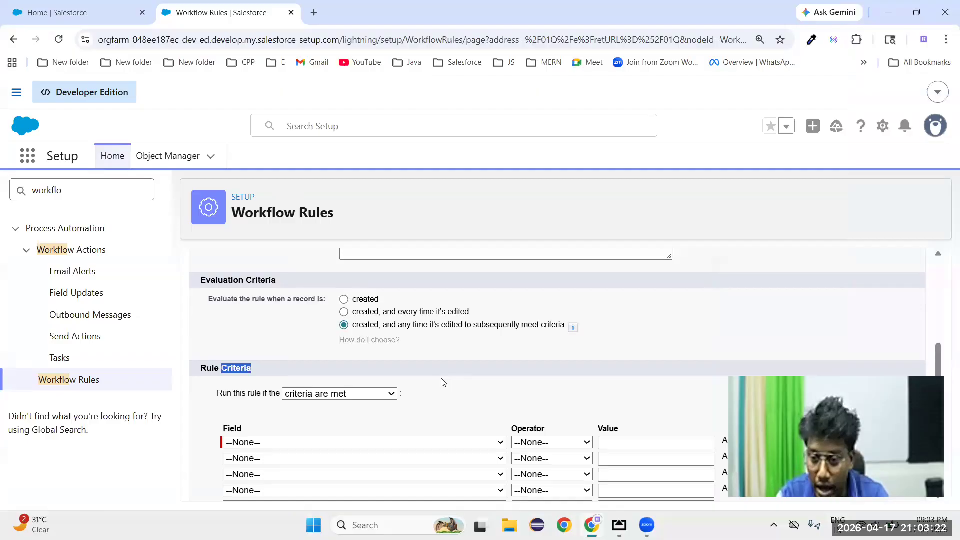
left_click(344, 300)
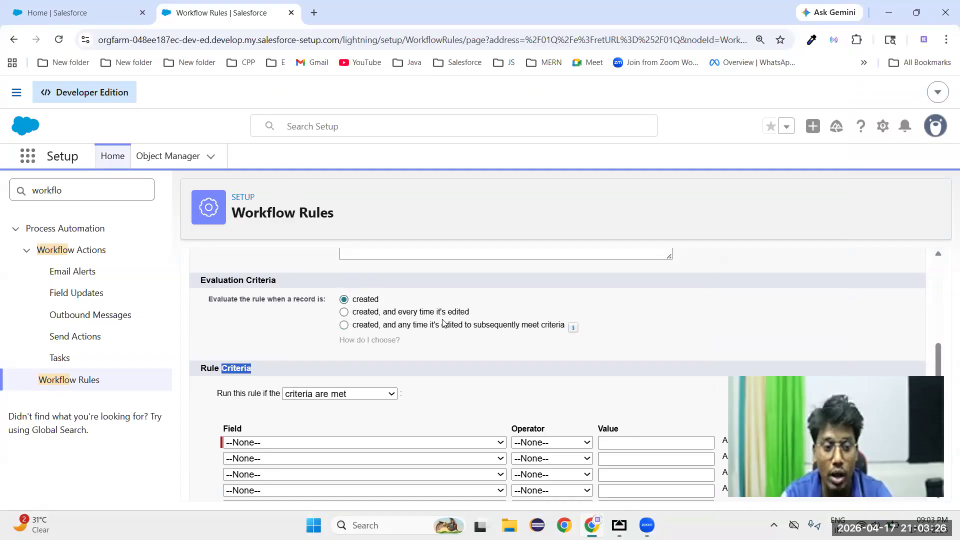
left_click(344, 313)
left_click_drag(363, 333, 679, 344)
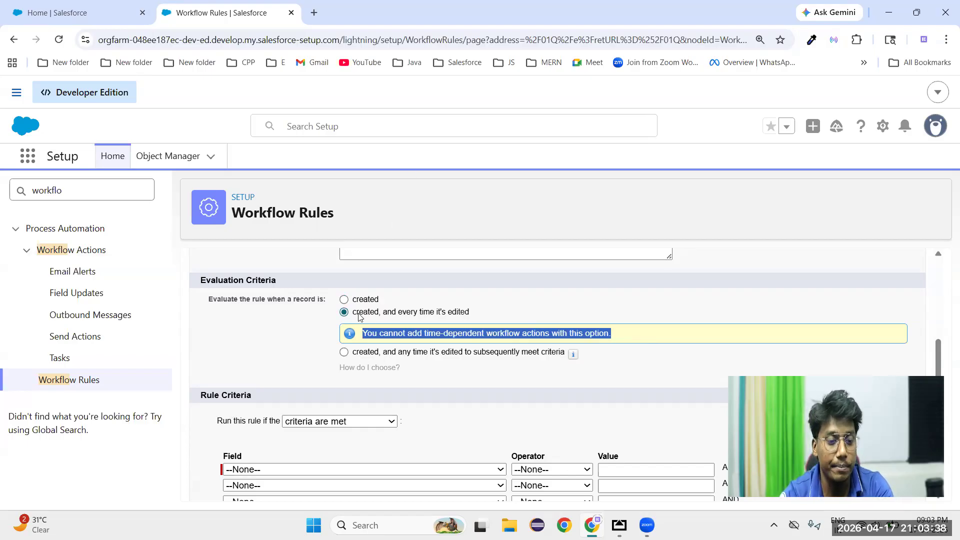
left_click(344, 299)
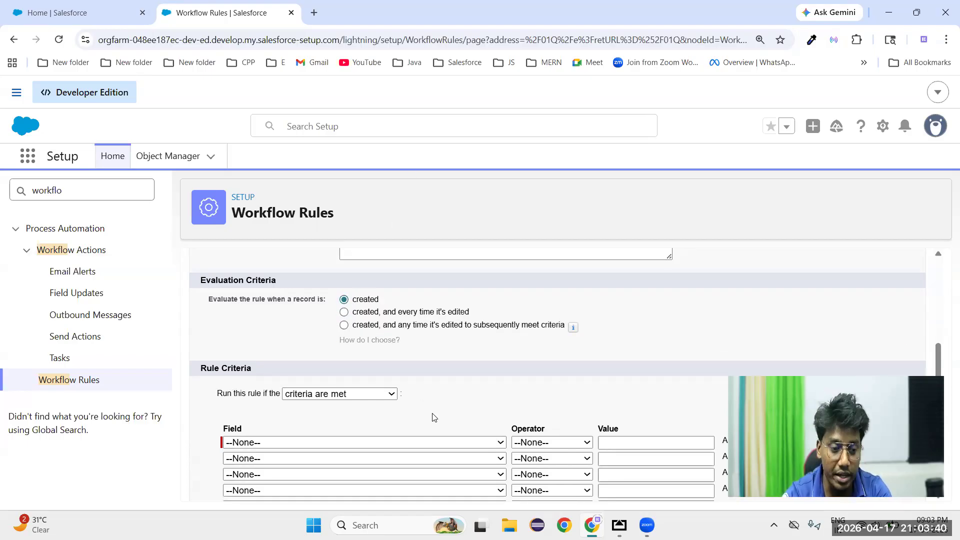
Set the first rule criterion to Lead: Phone not equal to a blank value, and save to proceed to the workflow actions
scroll(433, 417, "down", 1)
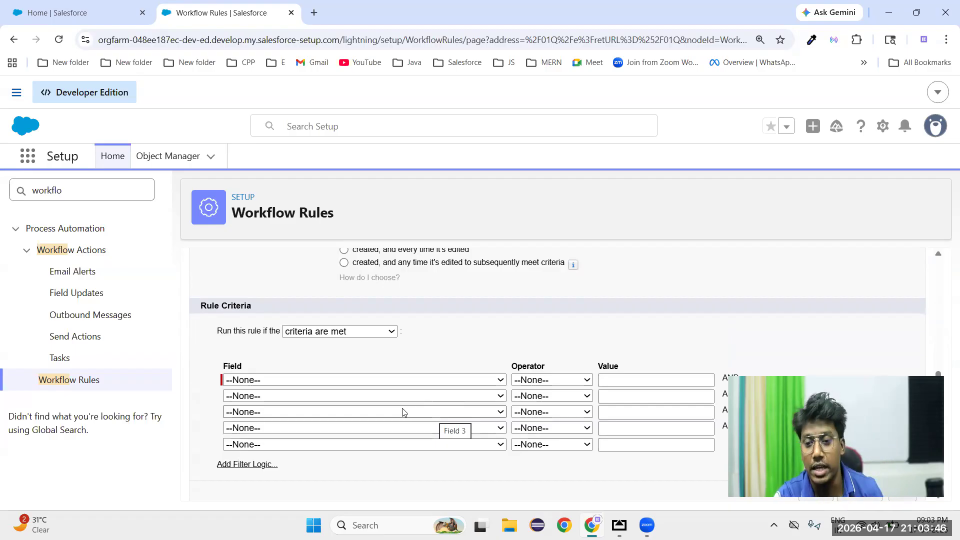
left_click(306, 378)
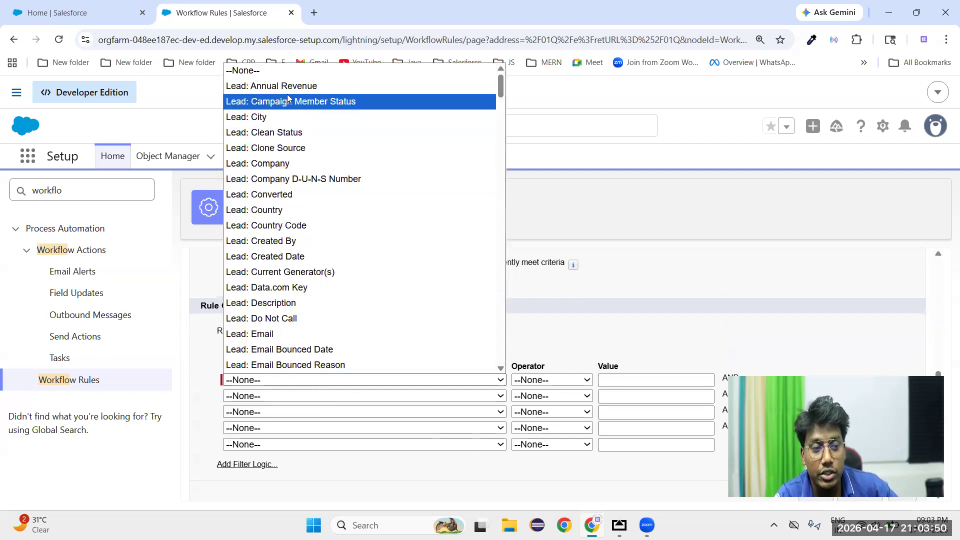
left_click(591, 338)
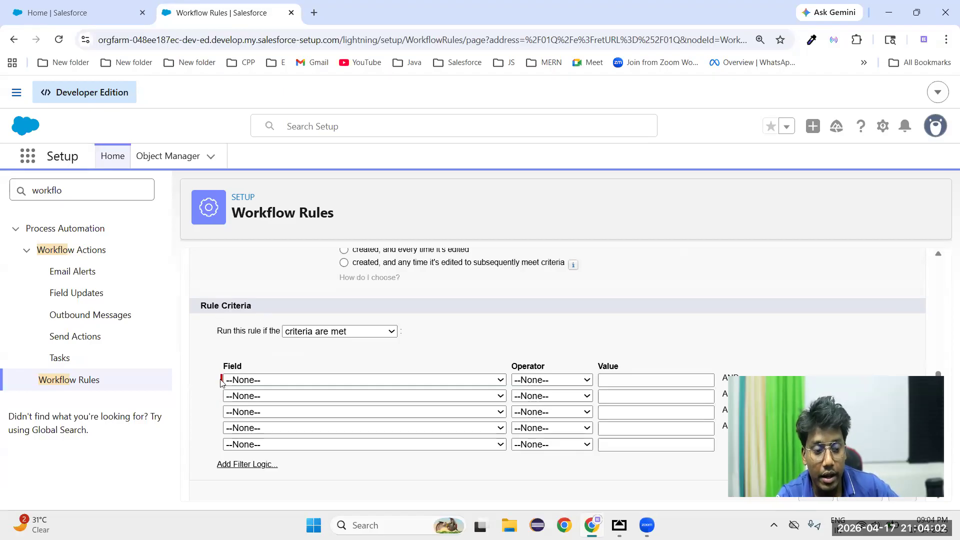
left_click(280, 381)
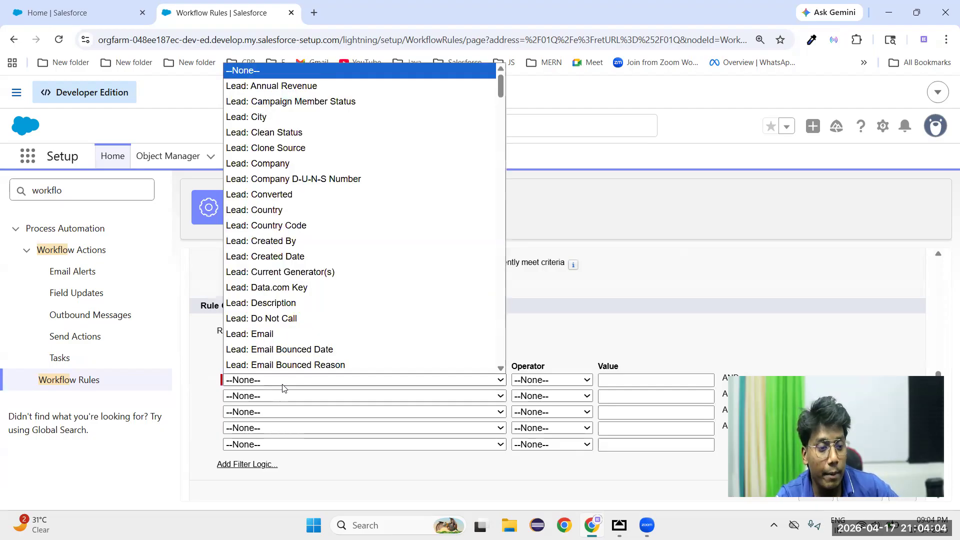
scroll(300, 335, "down", 5)
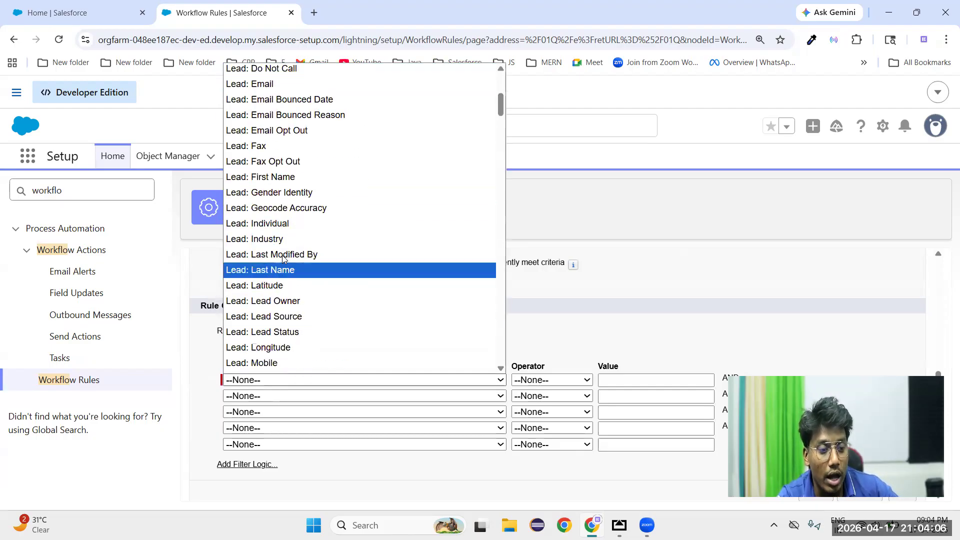
scroll(295, 237, "down", 3)
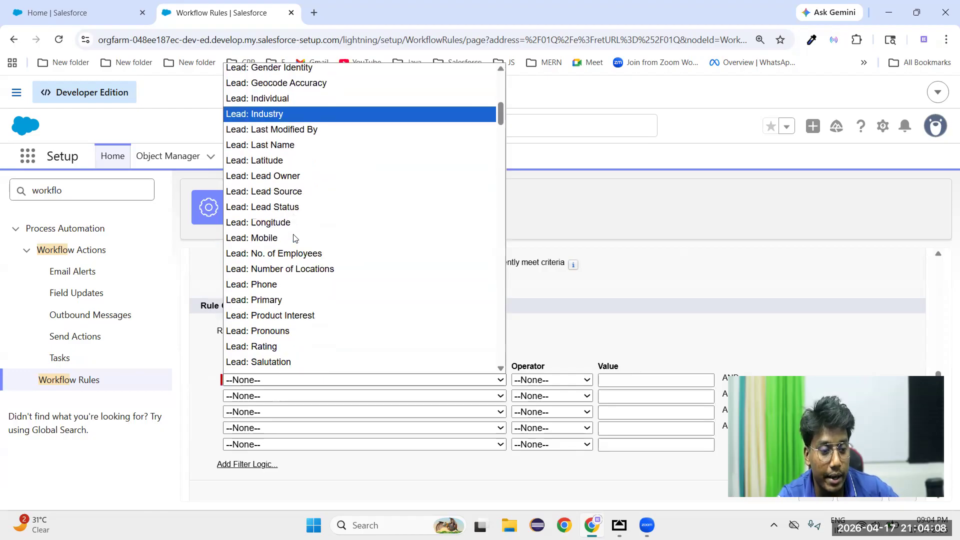
left_click(264, 284)
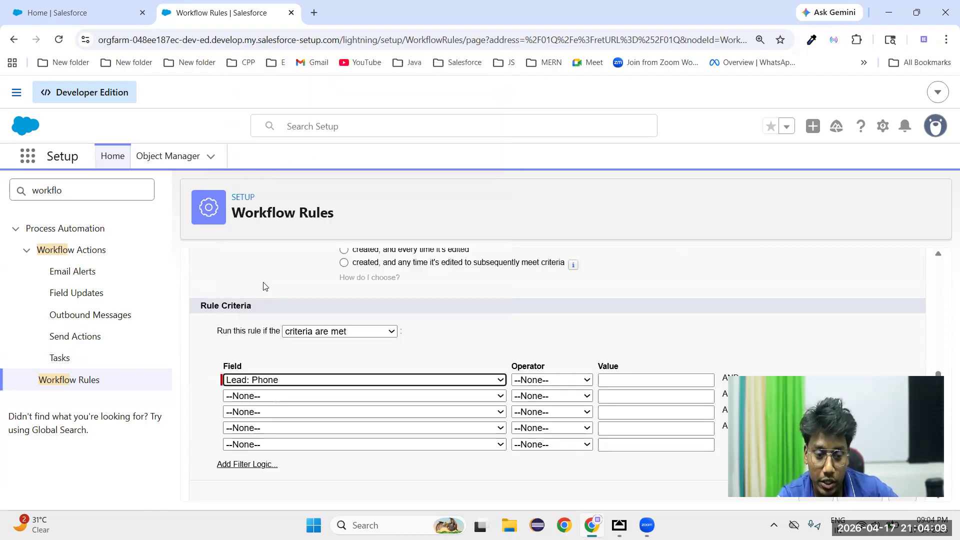
left_click(544, 381)
left_click(539, 226)
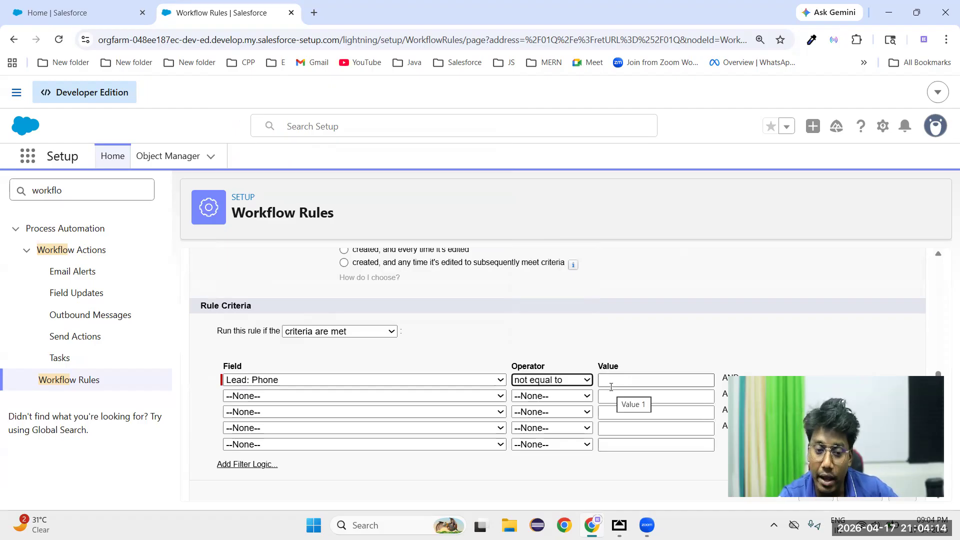
scroll(611, 387, "down", 1)
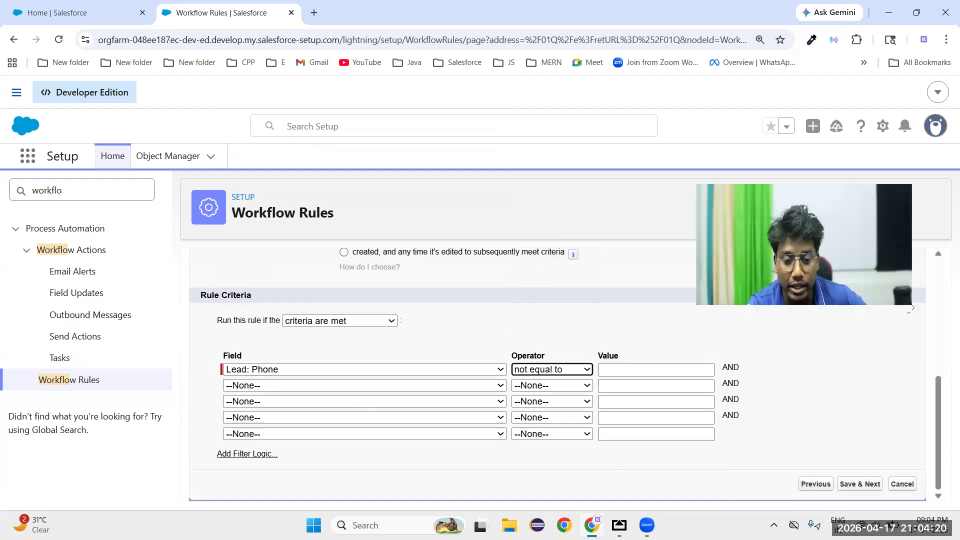
left_click(853, 485)
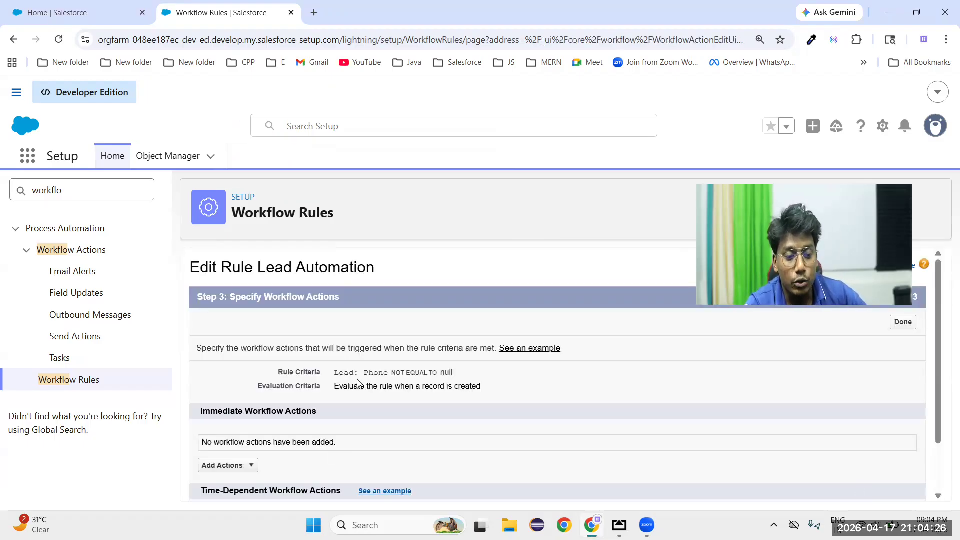
Review the Rule Criteria and Evaluation Criteria summary of the Lead Automation rule
left_click_drag(334, 373, 525, 380)
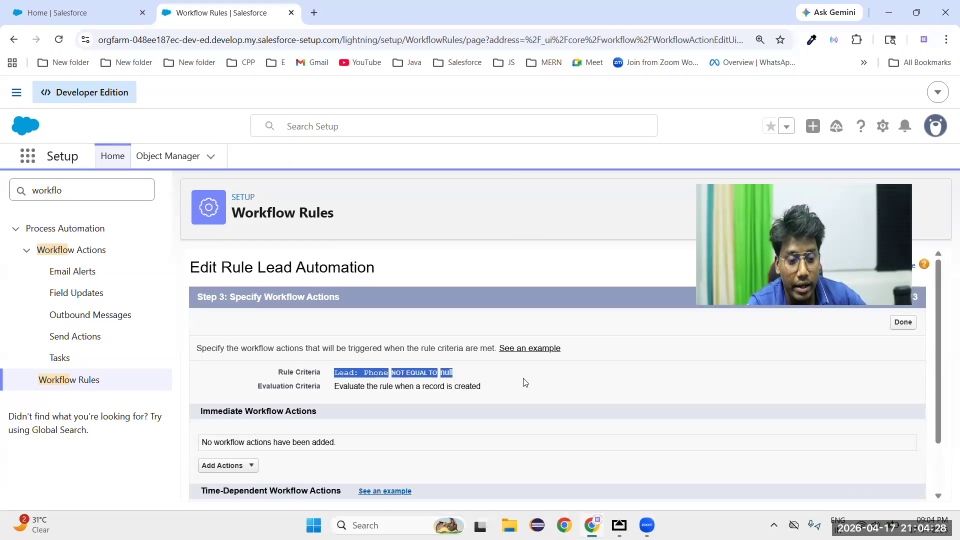
left_click(465, 379)
left_click_drag(334, 386, 400, 388)
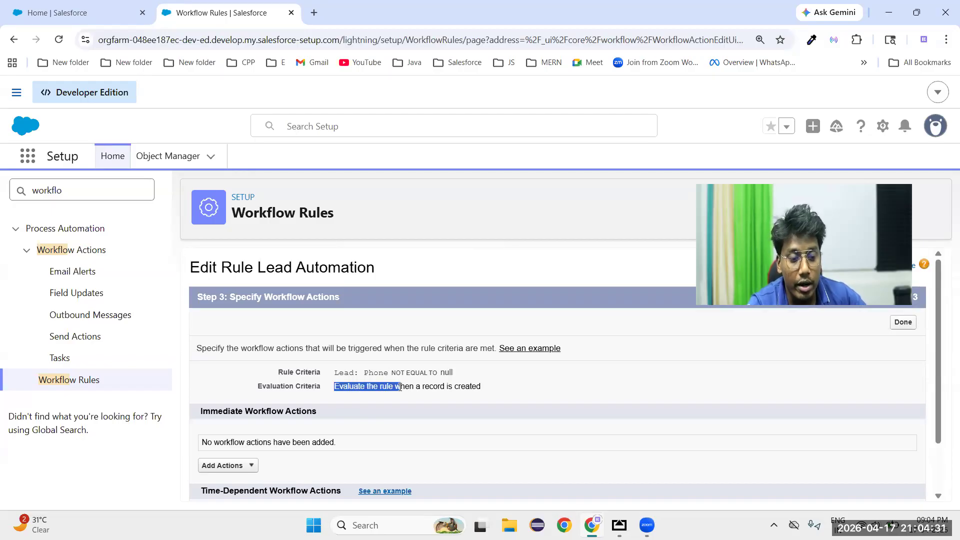
double_click(469, 386)
triple_click(380, 372)
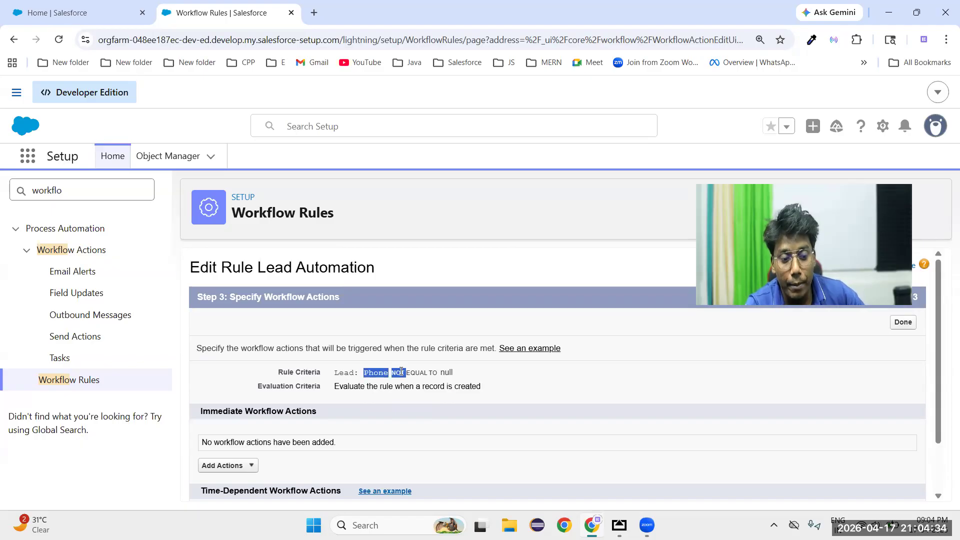
double_click(461, 386)
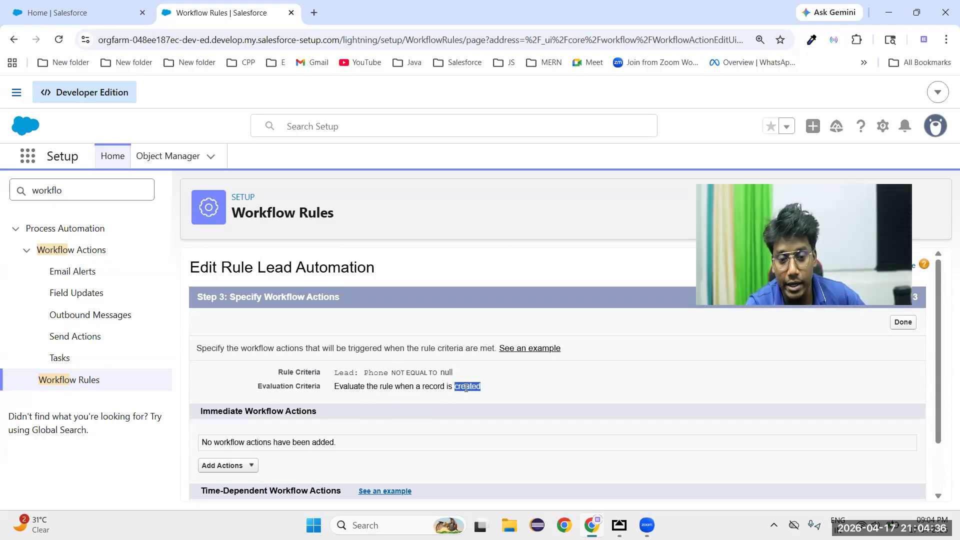
Examine the Immediate and Time-Dependent Workflow Actions sections and the action types available for immediate actions
scroll(484, 407, "down", 1)
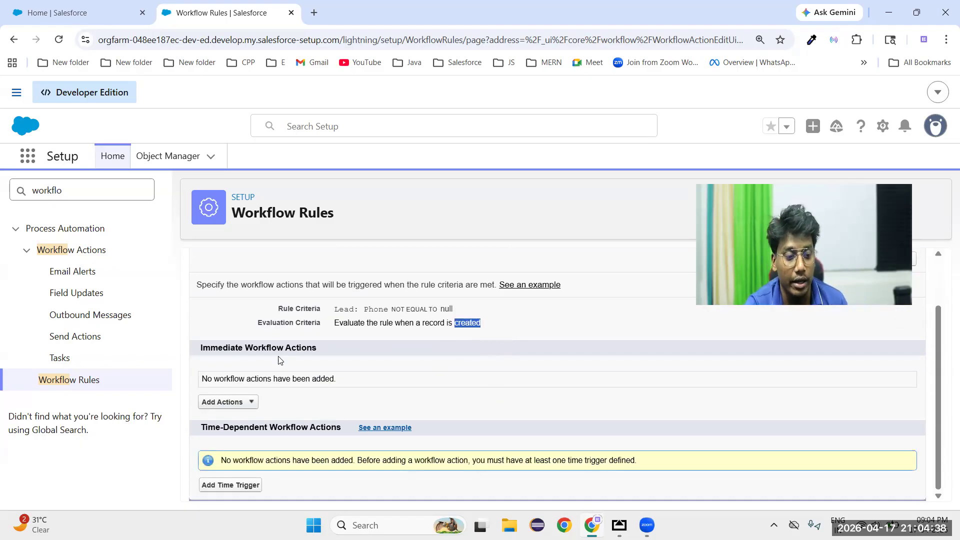
left_click_drag(198, 353, 361, 348)
left_click_drag(198, 428, 346, 429)
left_click(504, 388)
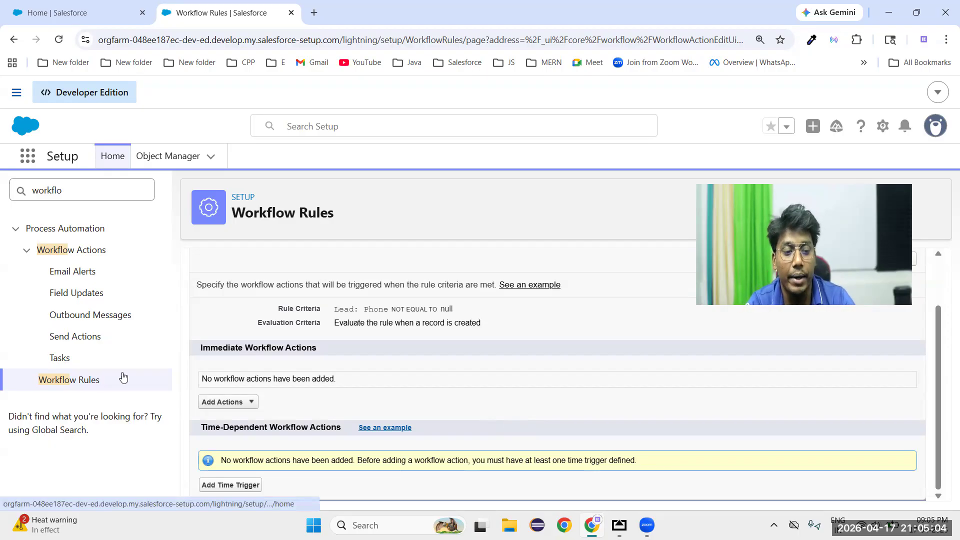
left_click_drag(196, 349, 352, 370)
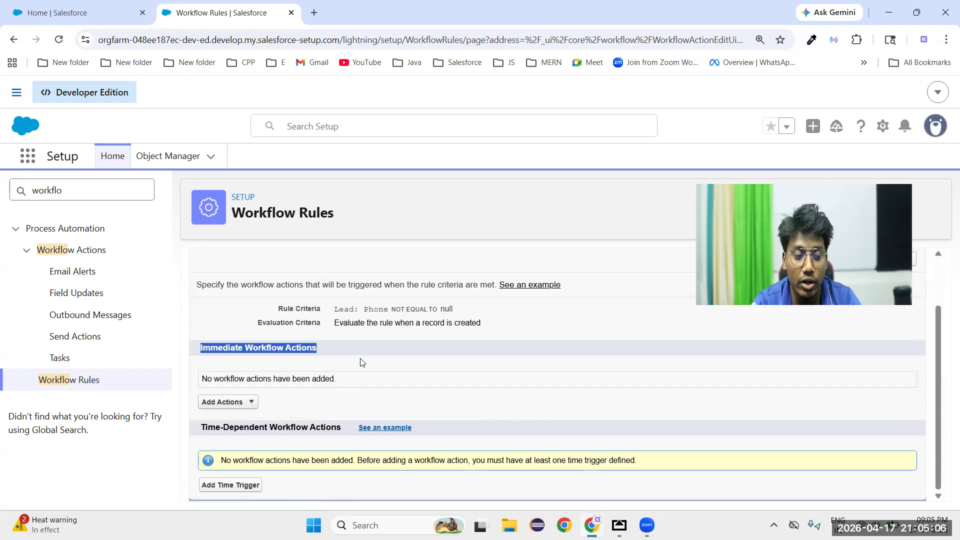
left_click(363, 362)
left_click(245, 405)
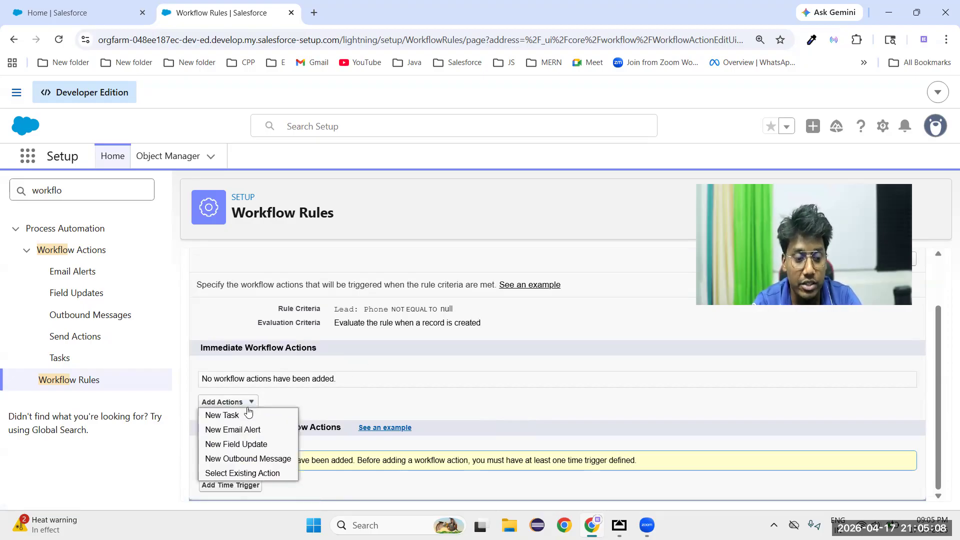
left_click(416, 390)
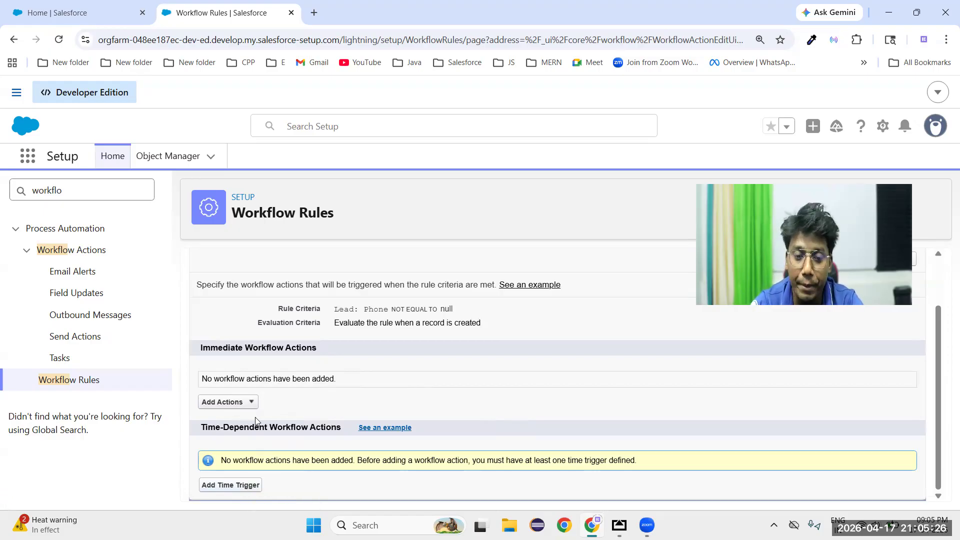
Start a new task as an immediate workflow action of the Lead Automation rule
left_click(243, 406)
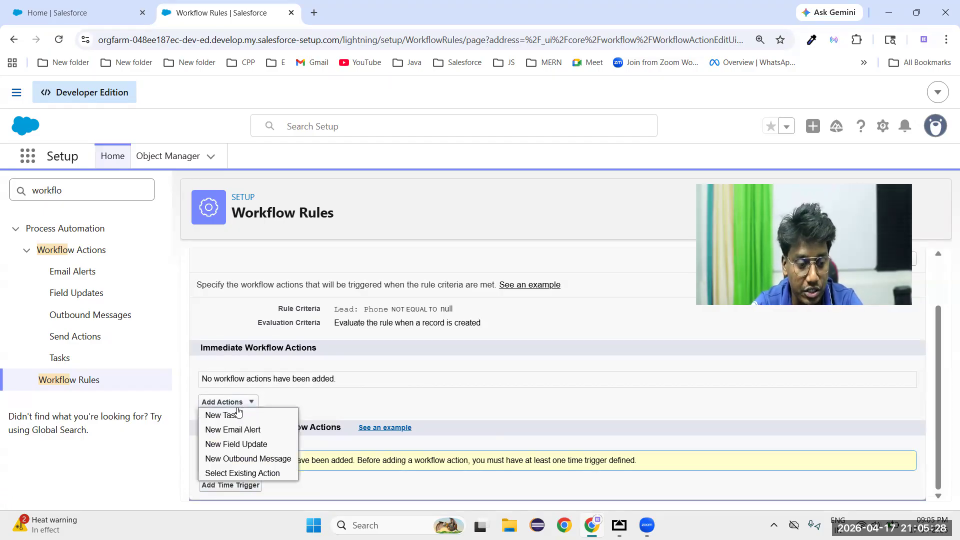
left_click(224, 416)
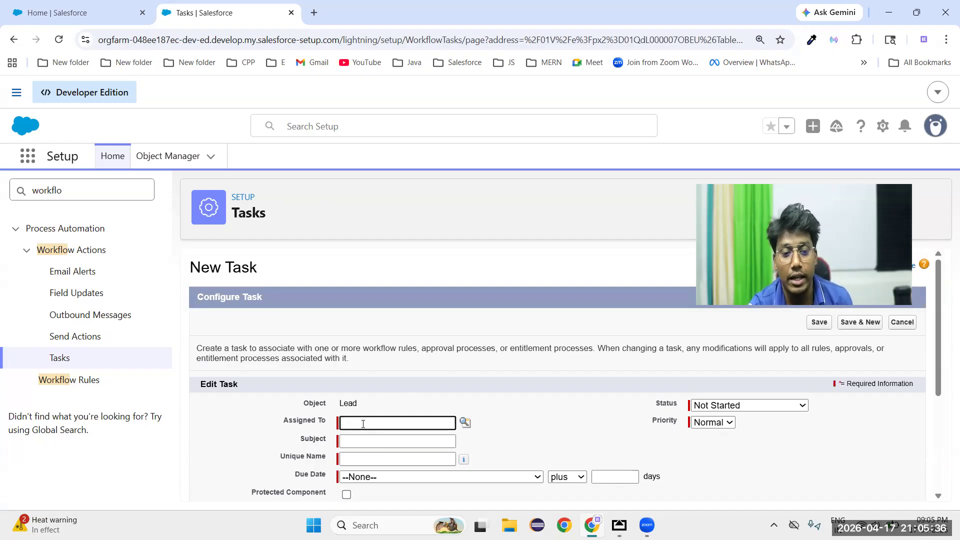
Look through the assignee types User and Owner, and assign the task to the Ksoft Education user
left_click(463, 427)
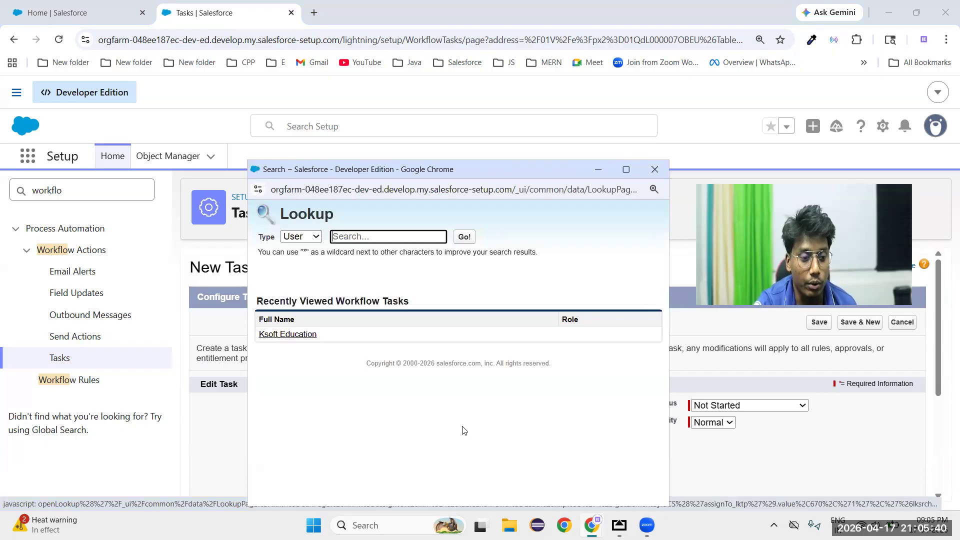
left_click(299, 237)
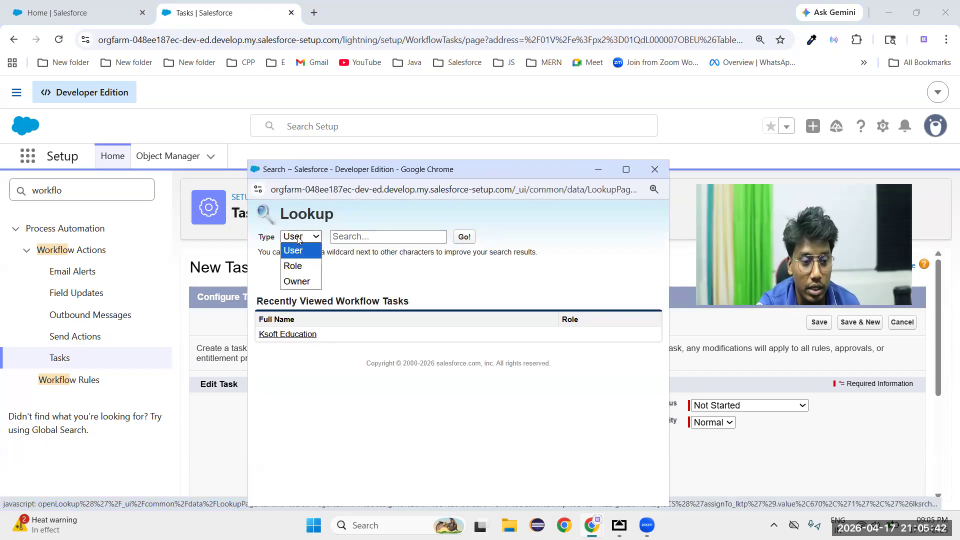
left_click(299, 281)
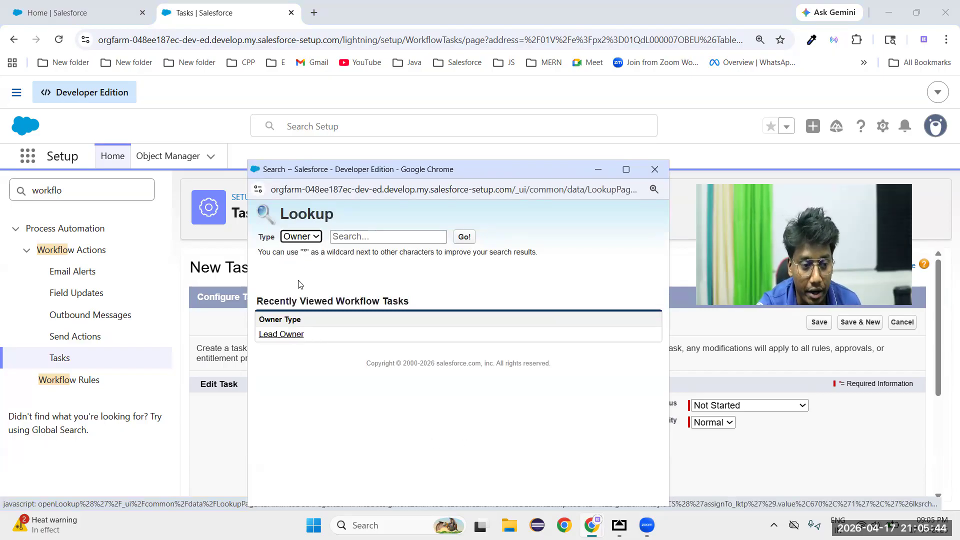
left_click(300, 238)
left_click(295, 251)
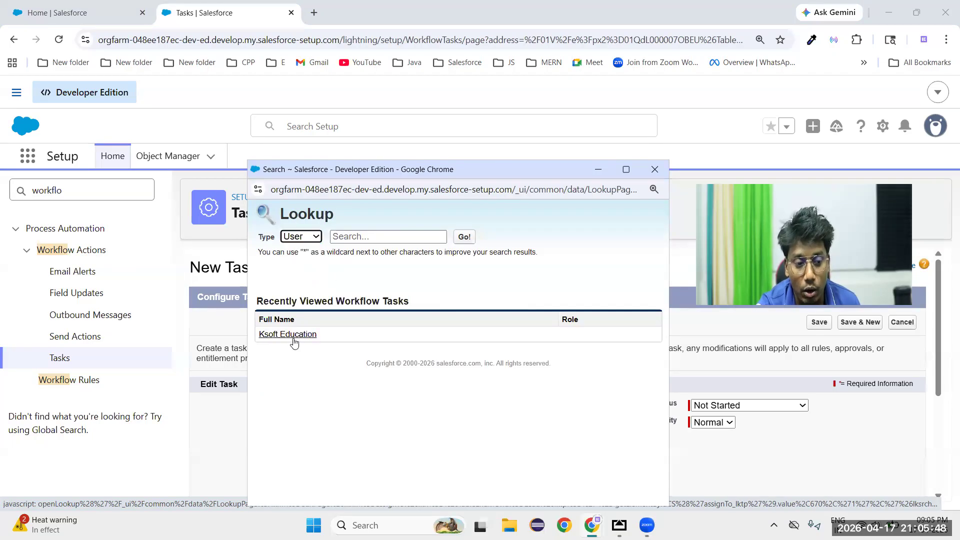
left_click(289, 336)
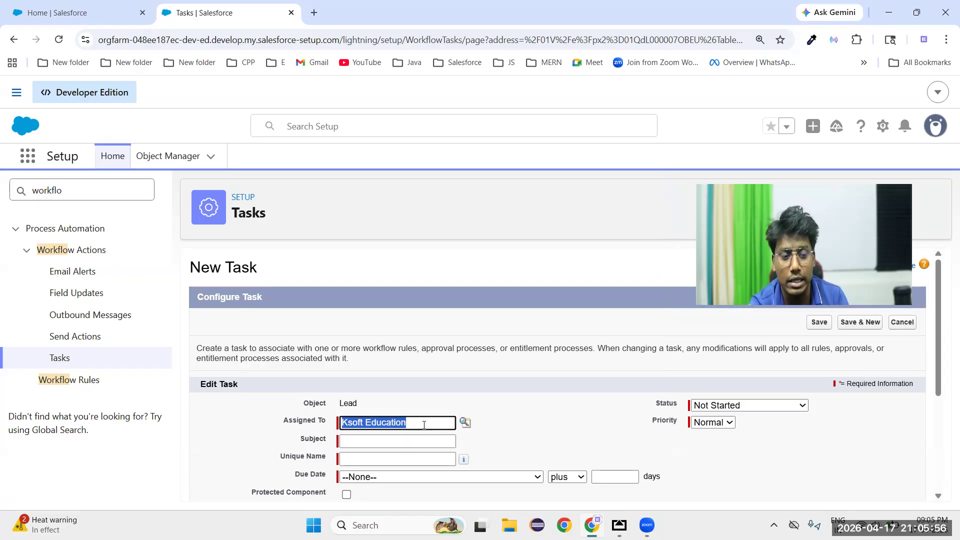
Assign the task to Lead Owner by looking up the Owner type
left_click(465, 423)
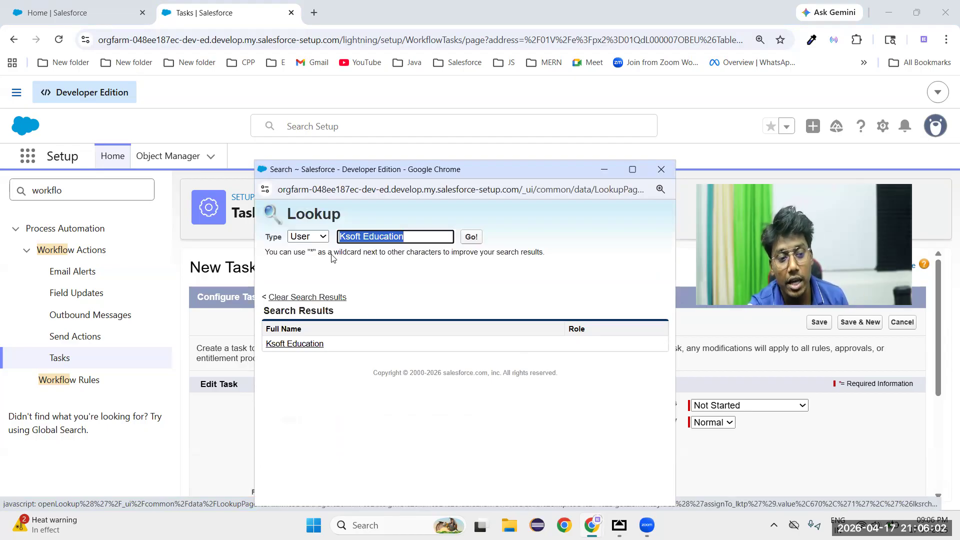
left_click(308, 236)
left_click(304, 283)
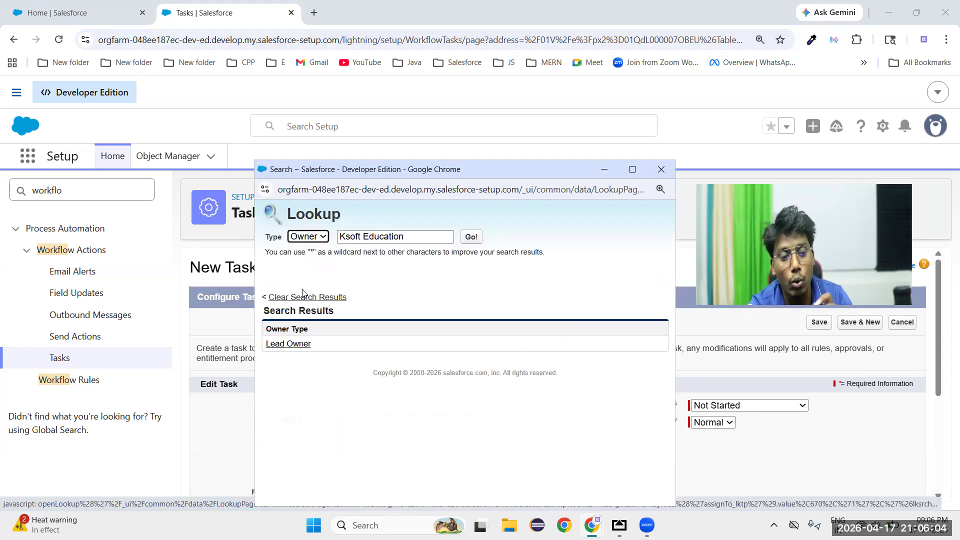
left_click(283, 344)
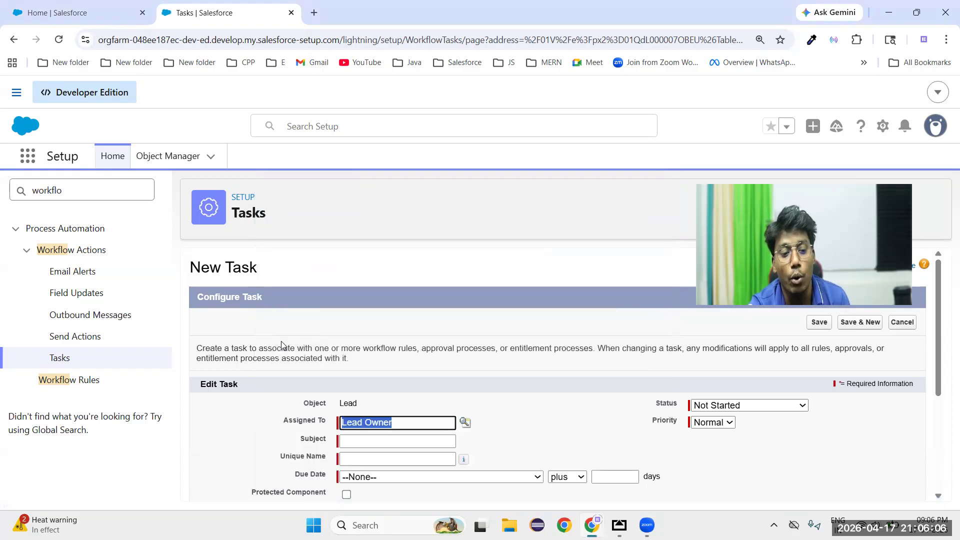
double_click(517, 431)
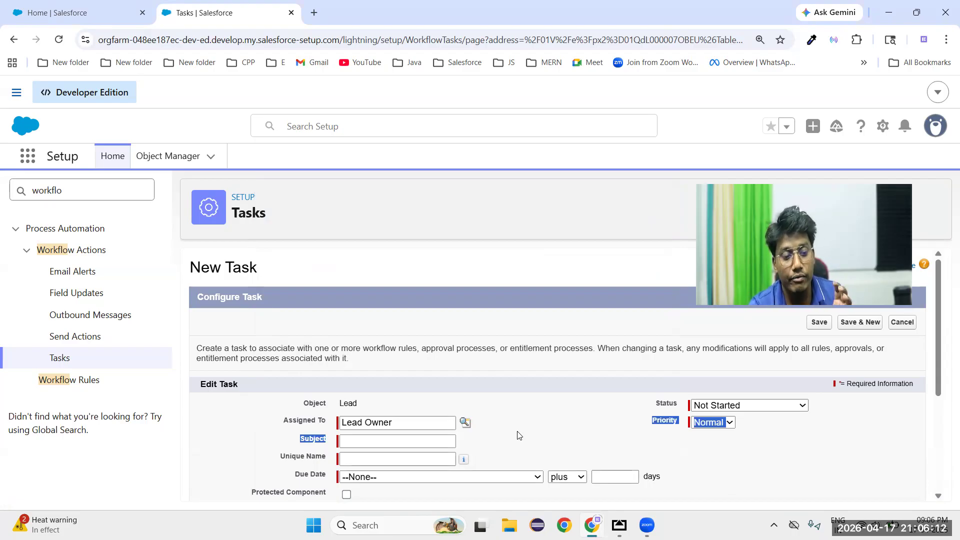
left_click(519, 435)
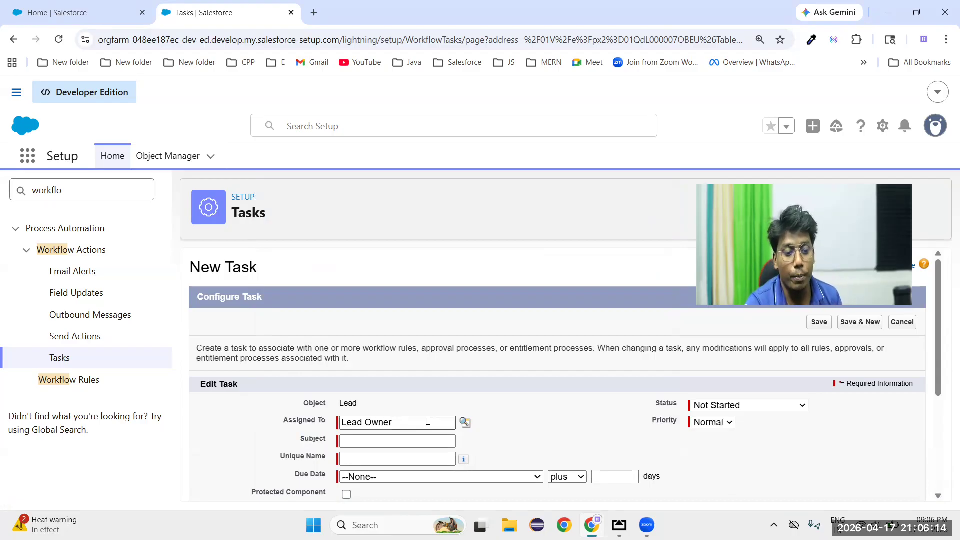
Set the task's subject to Call and let the unique name fill in from it
left_click(351, 443)
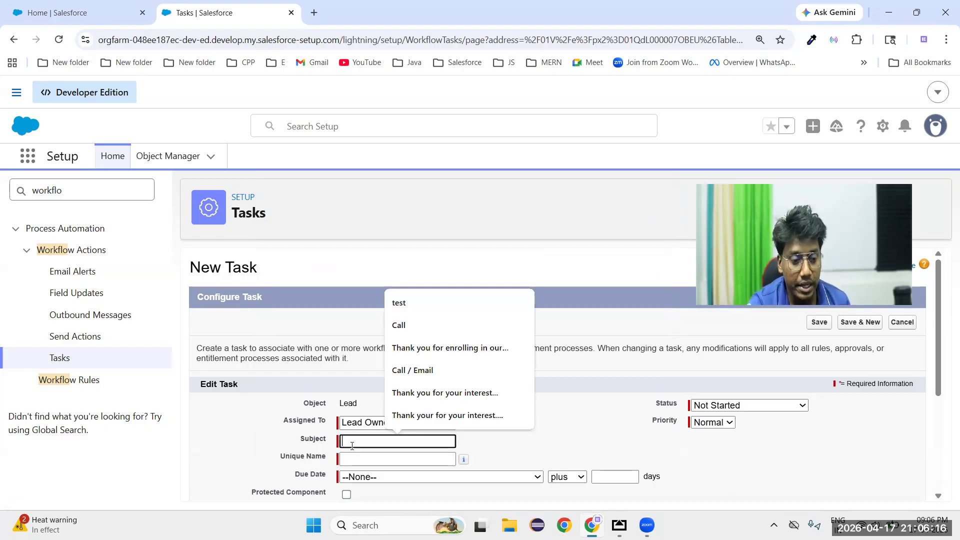
type("Call")
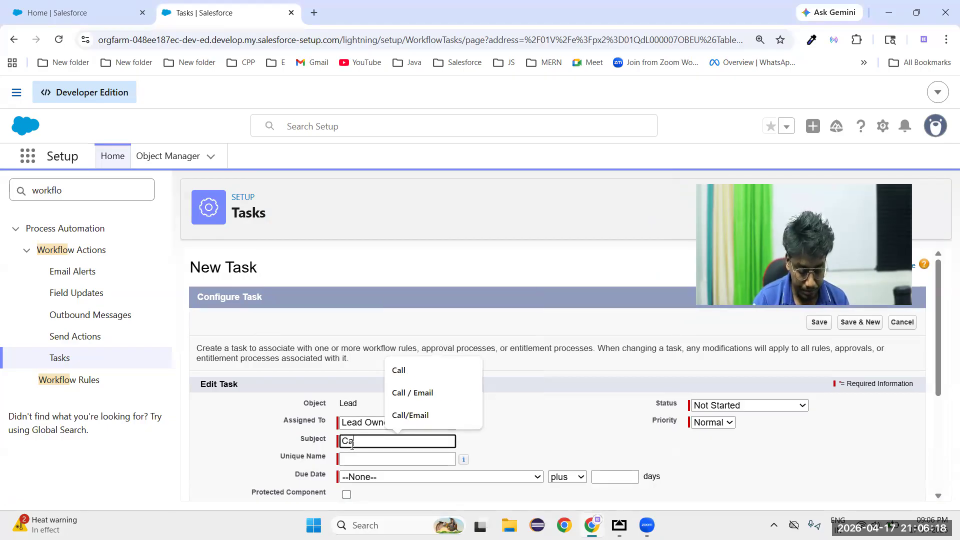
left_click(534, 439)
Set the task's due date to Lead: Created Date plus 0 days
scroll(534, 439, "down", 1)
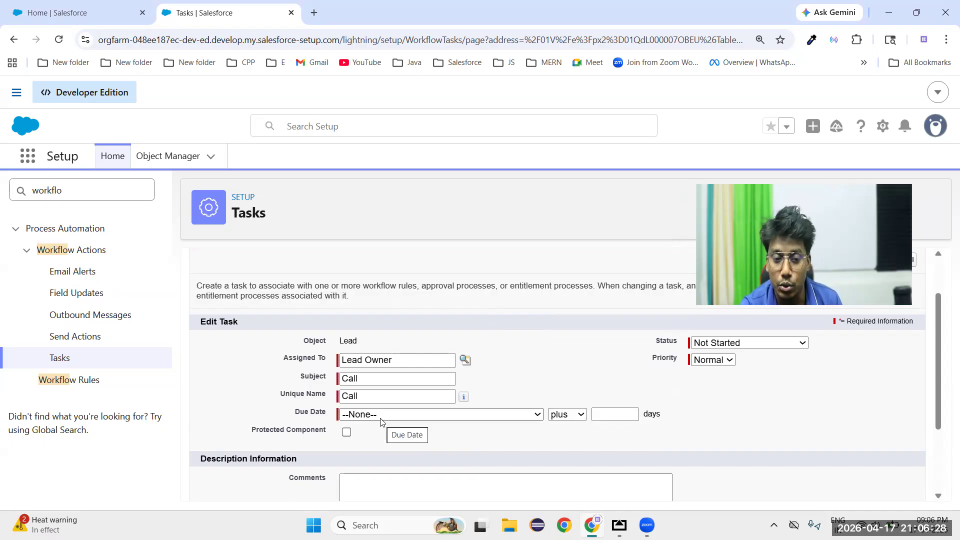
left_click(431, 416)
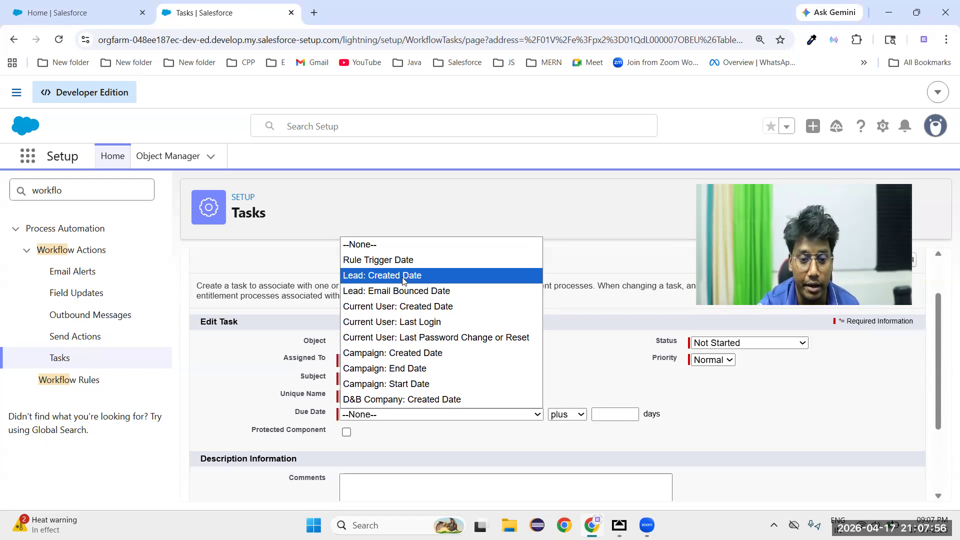
left_click(403, 276)
left_click(523, 362)
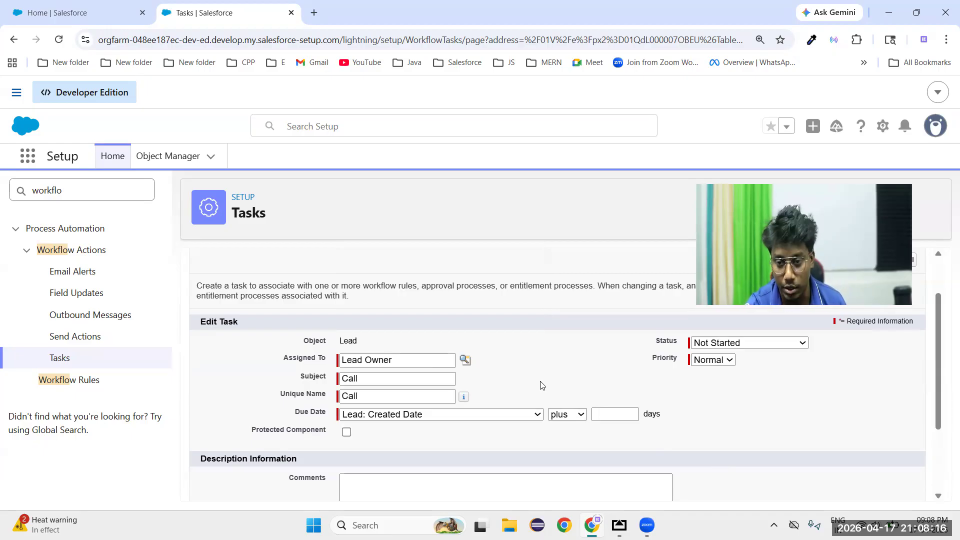
scroll(540, 385, "down", 1)
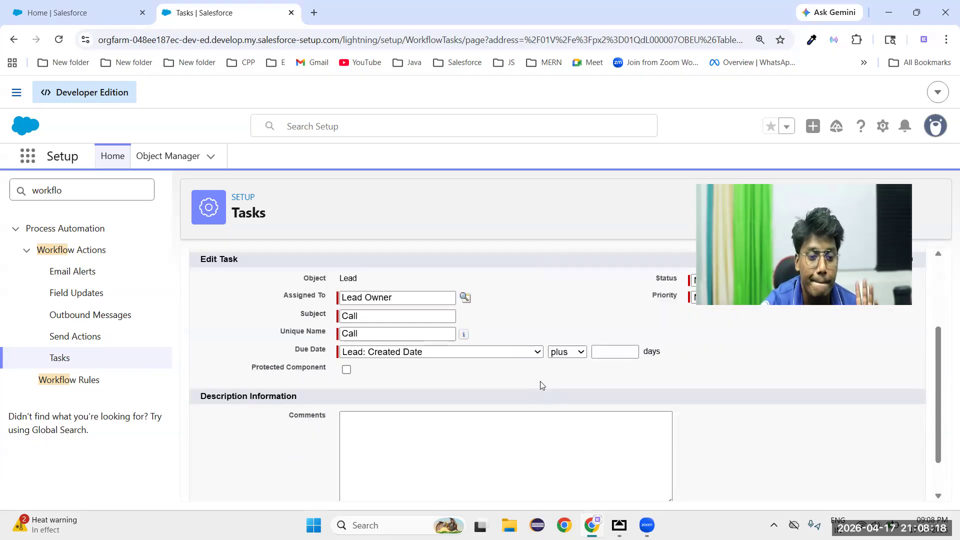
left_click(607, 352)
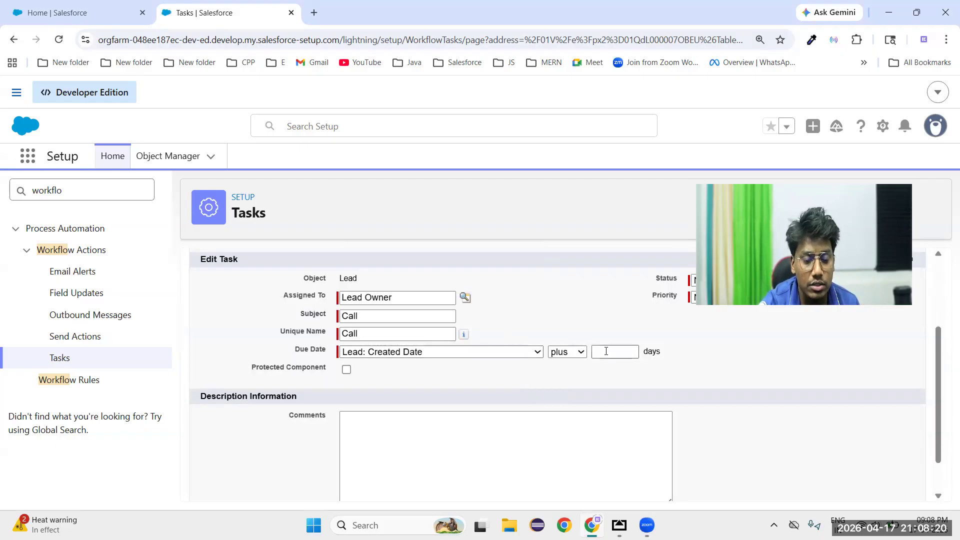
left_click(613, 378)
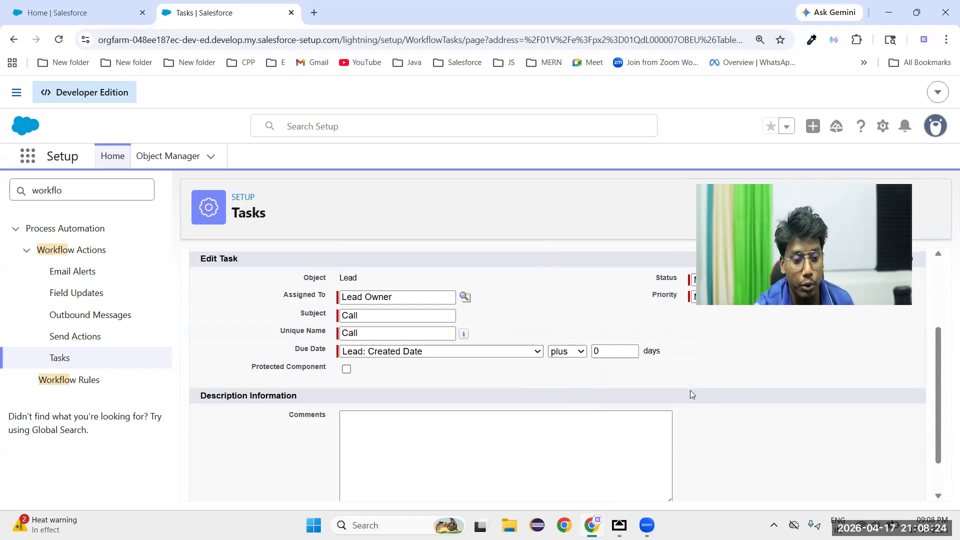
Choose Normal as the task's priority and save the task to the workflow rule
scroll(690, 390, "down", 1)
scroll(559, 397, "up", 3)
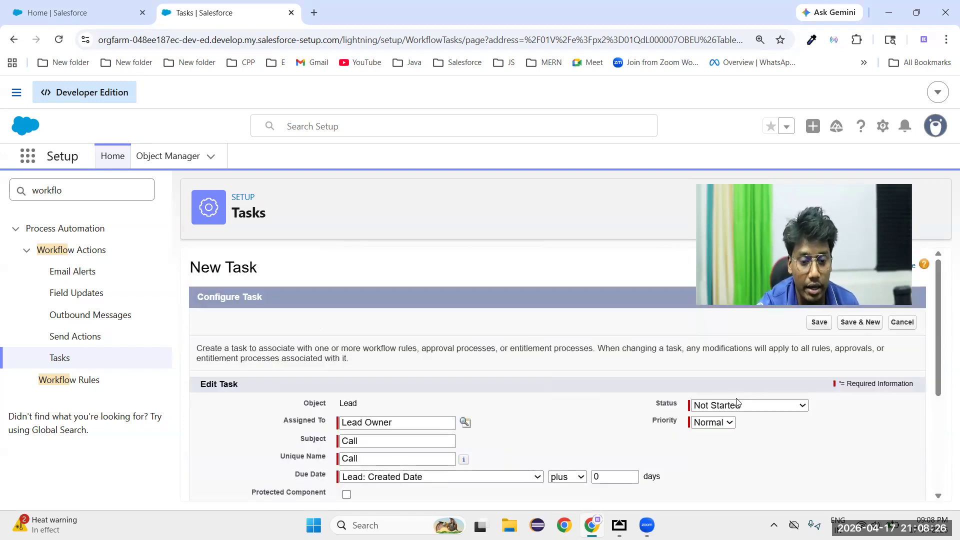
left_click(718, 422)
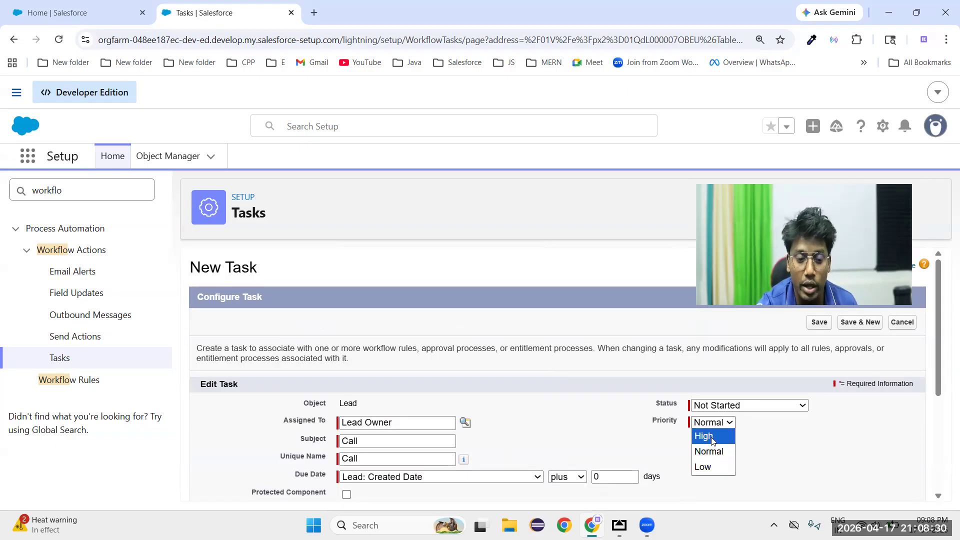
left_click(709, 451)
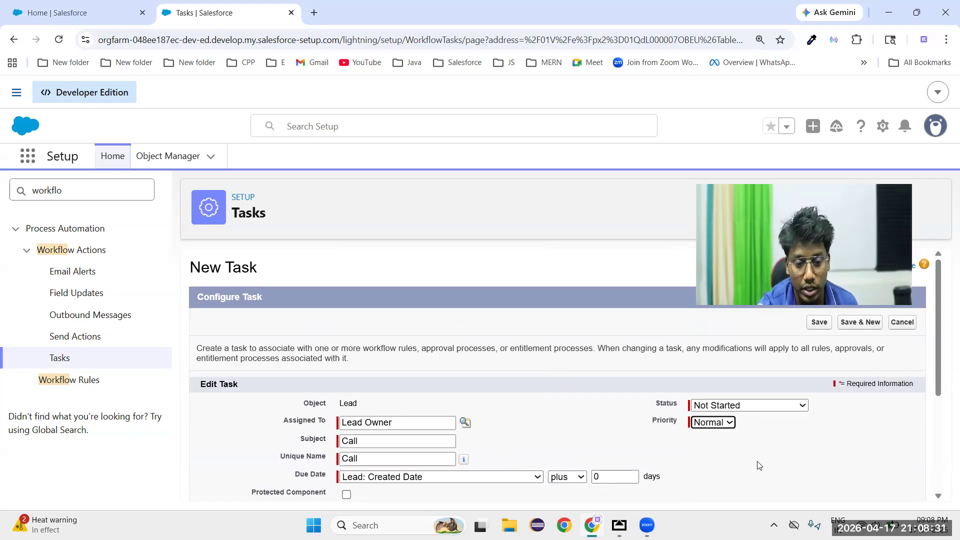
left_click(811, 326)
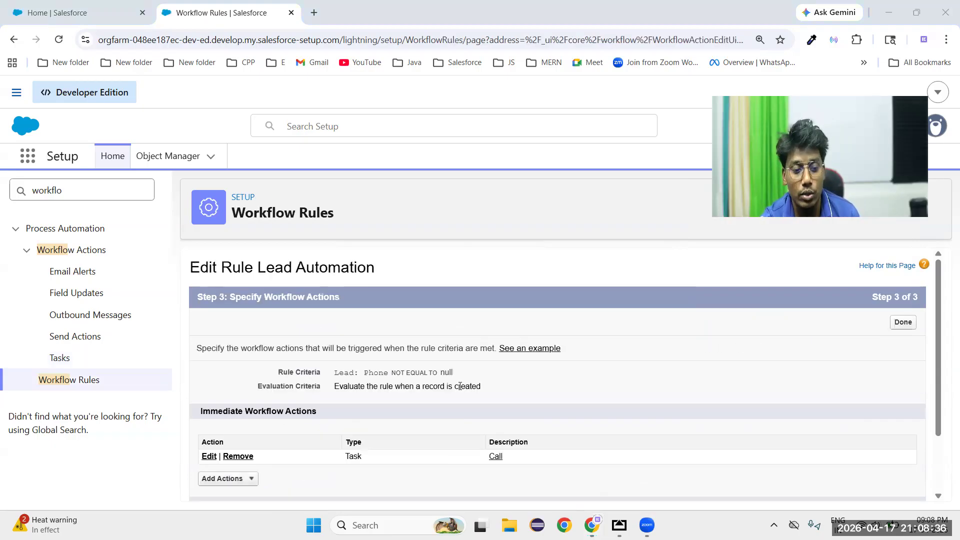
Finish specifying the workflow actions and activate the Lead Automation rule
scroll(722, 399, "down", 1)
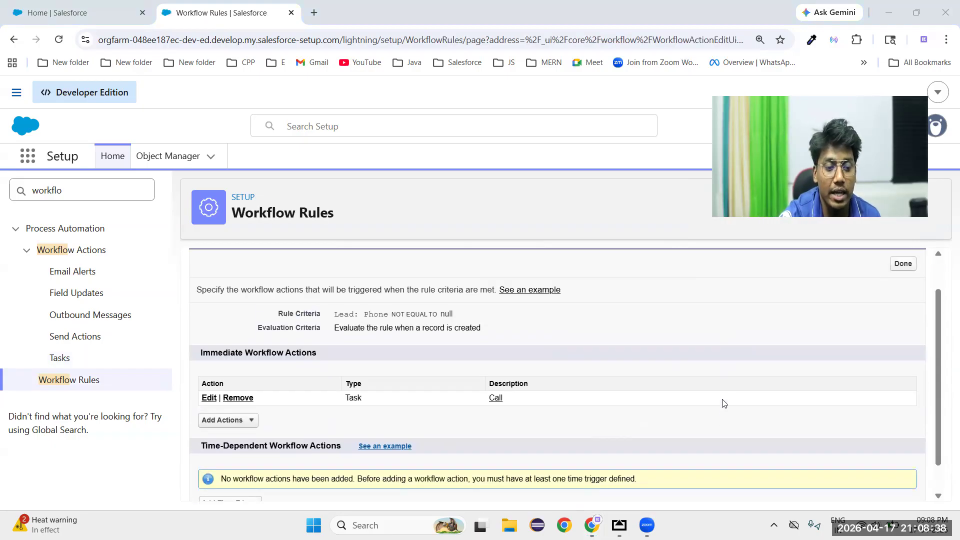
scroll(724, 403, "up", 1)
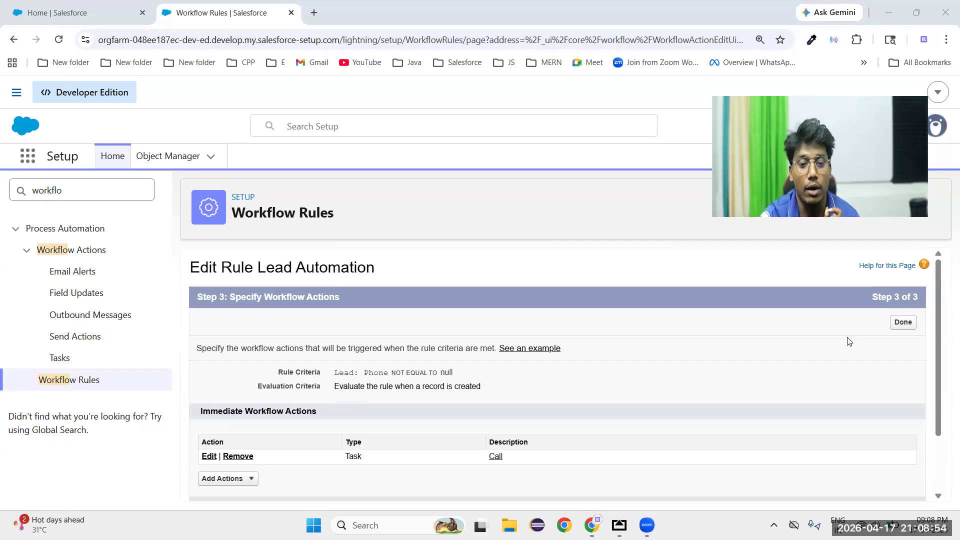
left_click(902, 322)
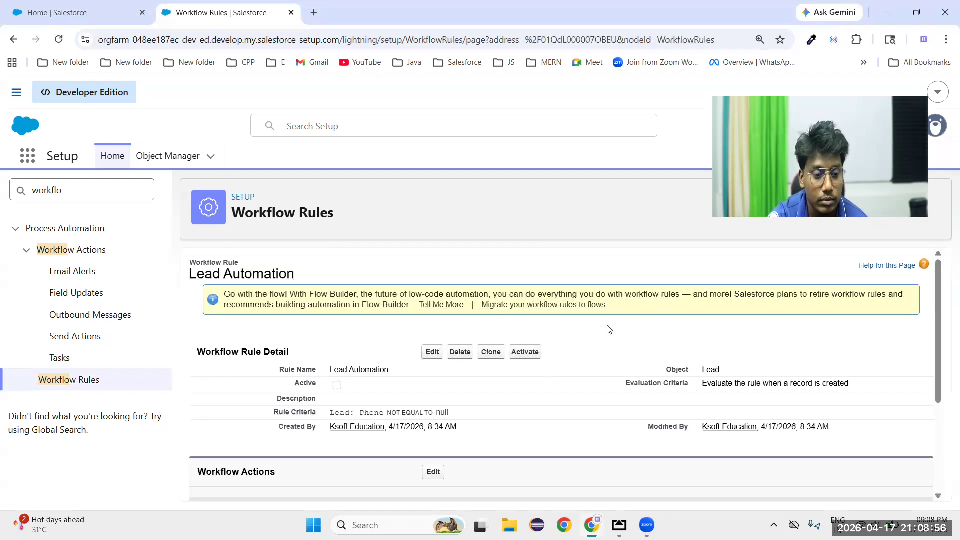
left_click(525, 352)
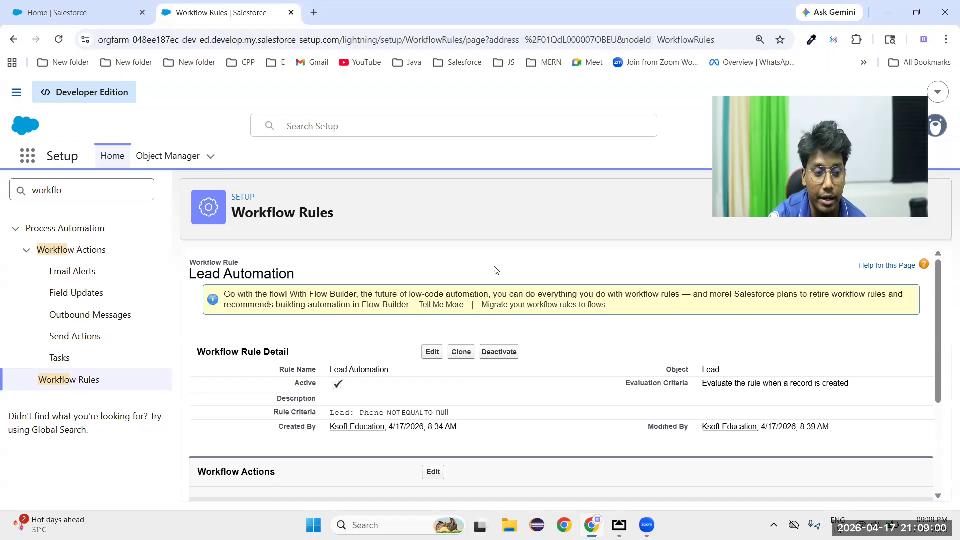
Switch to the Sales app's Leads list and start a new lead
left_click(75, 12)
left_click(216, 155)
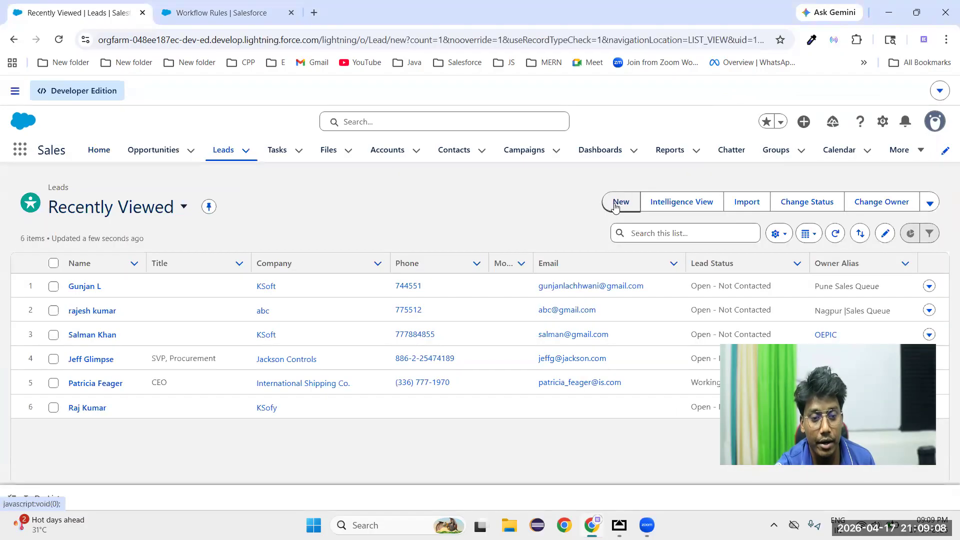
left_click(615, 201)
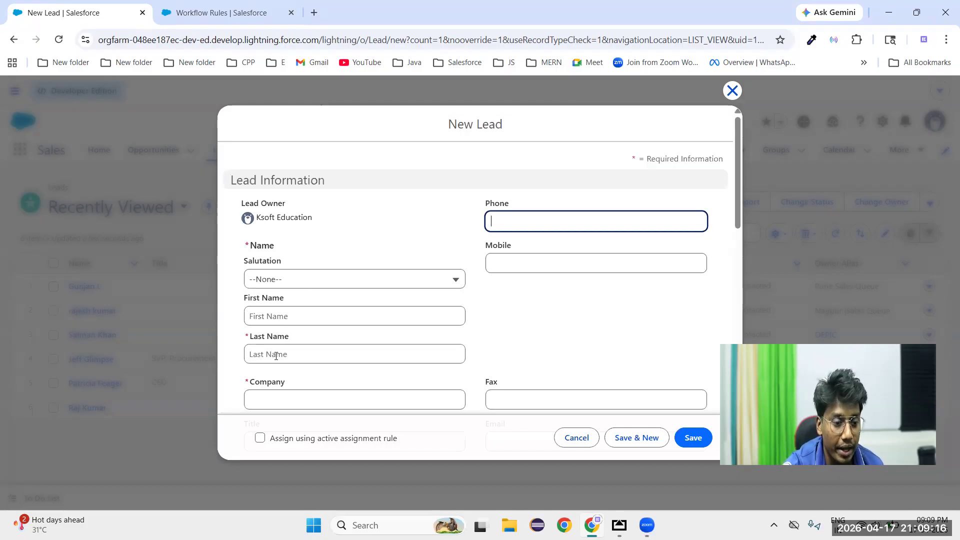
Fill in the new lead with last name test, company ABC and a phone number, and save it
left_click(276, 355)
type("test")
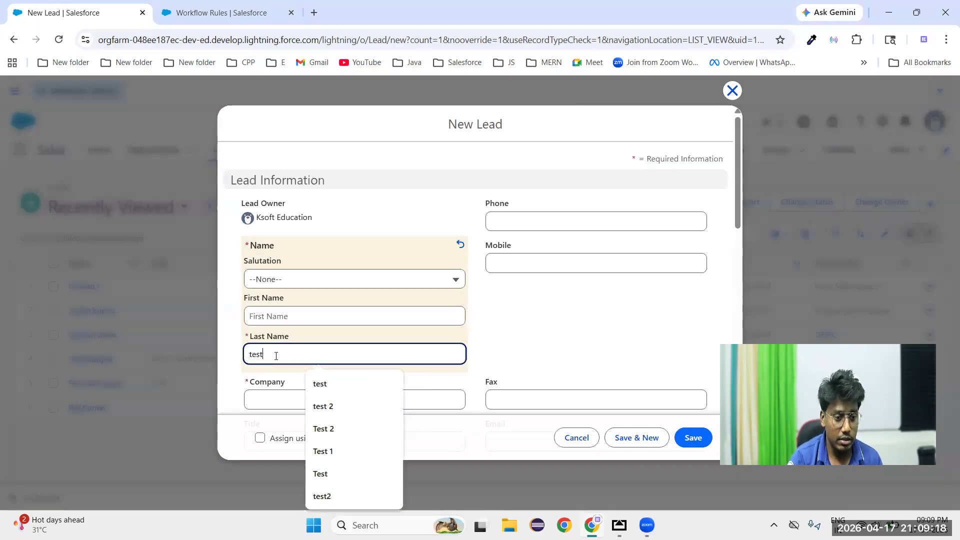
left_click(263, 397)
type("ABC")
left_click(548, 316)
left_click(528, 224)
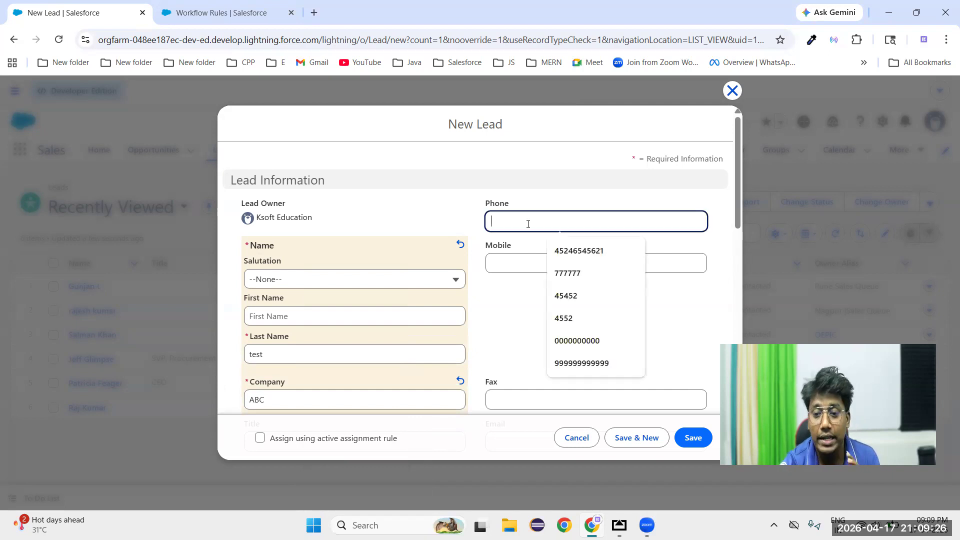
type("7852778")
left_click(510, 315)
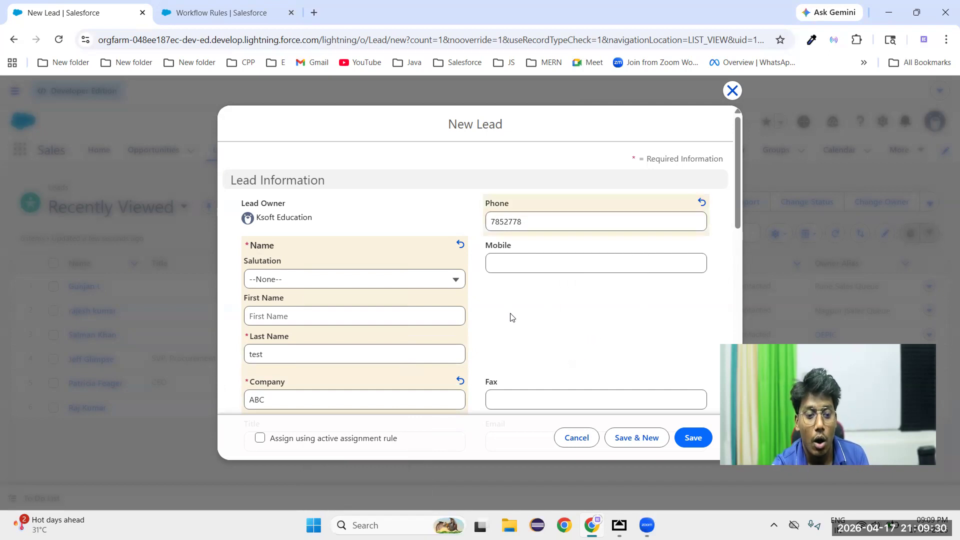
scroll(510, 317, "down", 1)
left_click(696, 443)
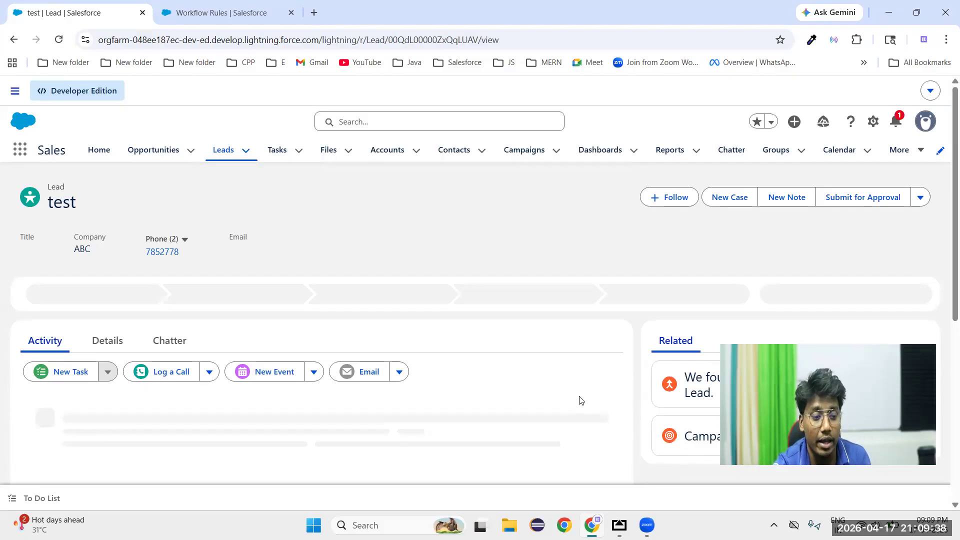
Reload the new lead's record and check its upcoming activities for the automatically created Call task
scroll(565, 390, "down", 5)
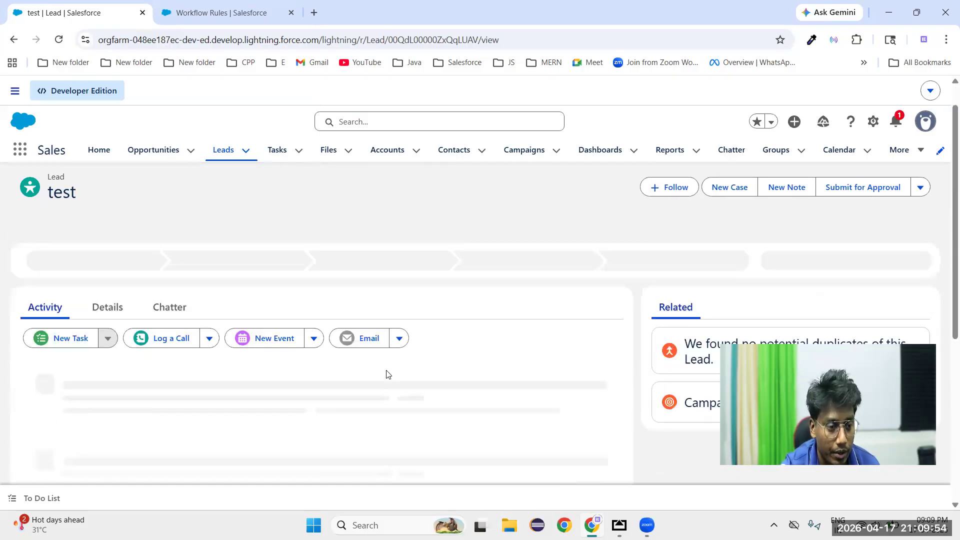
left_click(58, 40)
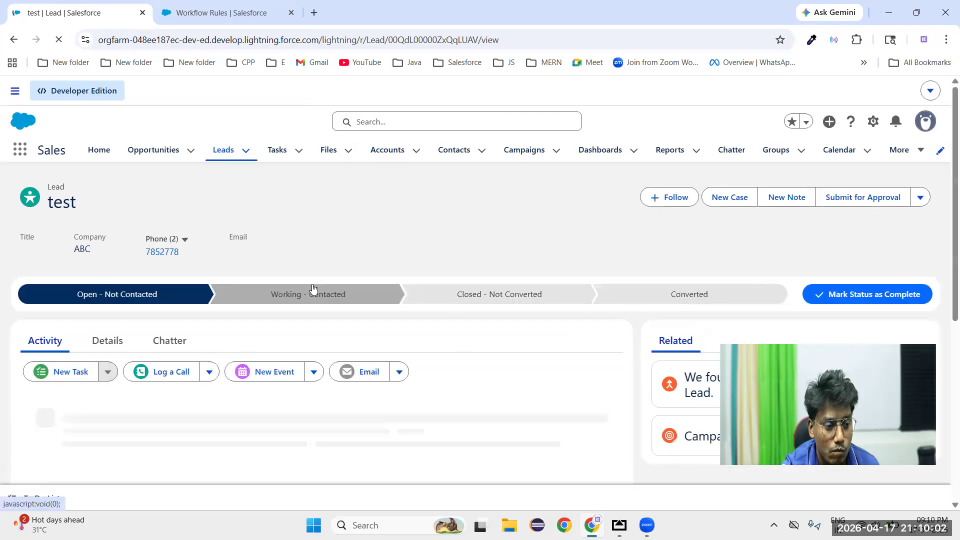
scroll(312, 289, "down", 3)
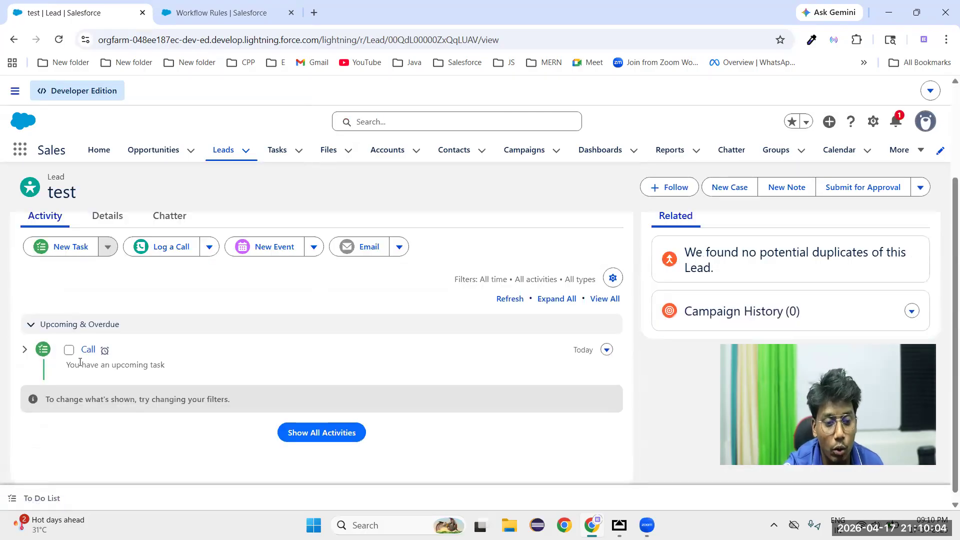
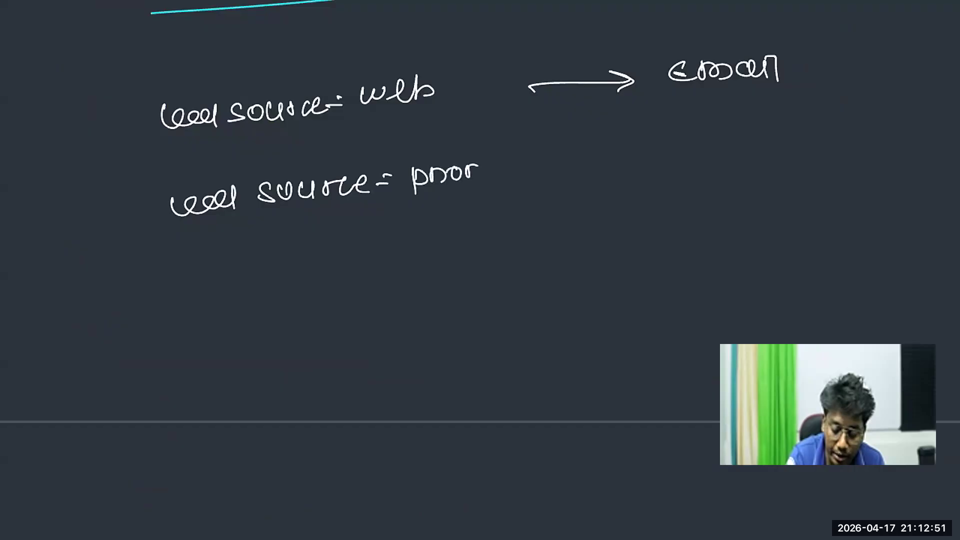
Finish the handwritten condition Lead source = phone enquiry and add an arrow from it to call
left_click_drag(529, 157, 544, 175)
mouse_move(560, 160)
left_mouse_down()
mouse_move(550, 169)
mouse_move(596, 156)
mouse_move(610, 177)
mouse_move(669, 155)
mouse_move(686, 159)
left_mouse_up()
left_click_drag(675, 143, 695, 159)
mouse_move(751, 143)
left_mouse_down()
mouse_move(746, 156)
mouse_move(795, 150)
mouse_move(807, 175)
left_mouse_up()
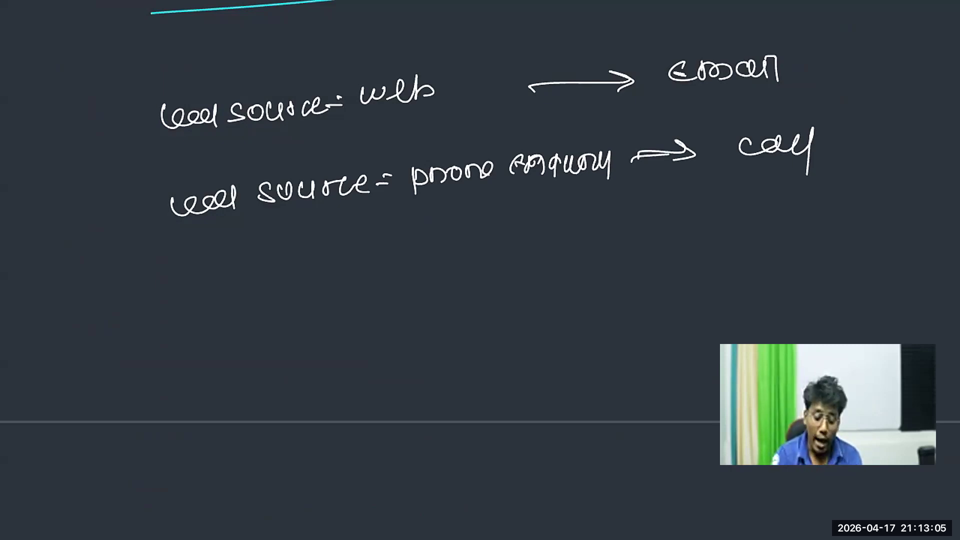
Outline the web lead source condition and the whole phone enquiry line with yellow boxes, and underline the first word Lead
mouse_move(136, 91)
left_mouse_down()
mouse_move(147, 148)
mouse_move(479, 85)
mouse_move(158, 131)
left_mouse_up()
left_click_drag(152, 177, 165, 227)
mouse_move(146, 176)
left_mouse_down()
mouse_move(860, 118)
mouse_move(139, 249)
left_mouse_up()
left_click_drag(149, 134, 210, 127)
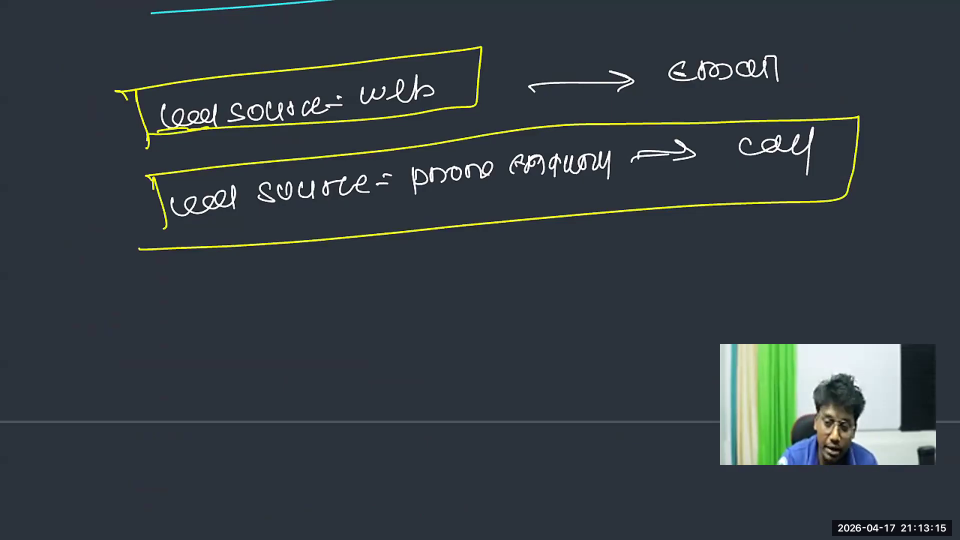
Handwrite condition && condition below the two lead source lines and draw a box around it
mouse_move(181, 357)
left_mouse_down()
mouse_move(175, 380)
mouse_move(214, 357)
mouse_move(249, 370)
mouse_move(310, 367)
mouse_move(330, 350)
mouse_move(409, 361)
left_mouse_up()
mouse_move(411, 350)
left_mouse_down()
mouse_move(441, 354)
mouse_move(429, 367)
left_mouse_up()
left_click_drag(487, 335, 486, 350)
left_click_drag(504, 335, 560, 340)
mouse_move(574, 321)
left_mouse_down()
mouse_move(573, 341)
mouse_move(586, 341)
left_mouse_up()
left_click_drag(580, 325, 599, 340)
left_click_drag(610, 330, 629, 330)
mouse_move(129, 399)
left_mouse_down()
mouse_move(335, 323)
mouse_move(606, 375)
mouse_move(129, 399)
left_mouse_up()
Handwrite True below the boxed conditions with a curved arrow to a double-underlined Action
mouse_move(303, 424)
left_mouse_down()
mouse_move(356, 418)
mouse_move(328, 464)
left_mouse_up()
left_click_drag(345, 444, 389, 449)
left_click_drag(280, 478, 308, 479)
mouse_move(334, 469)
left_mouse_down()
mouse_move(386, 518)
mouse_move(492, 515)
left_mouse_up()
mouse_move(504, 498)
left_mouse_down()
mouse_move(505, 512)
mouse_move(511, 499)
left_mouse_up()
mouse_move(520, 500)
left_mouse_down()
mouse_move(536, 513)
mouse_move(405, 531)
left_mouse_up()
left_click_drag(411, 537, 530, 527)
scroll(480, 270, "down", 1)
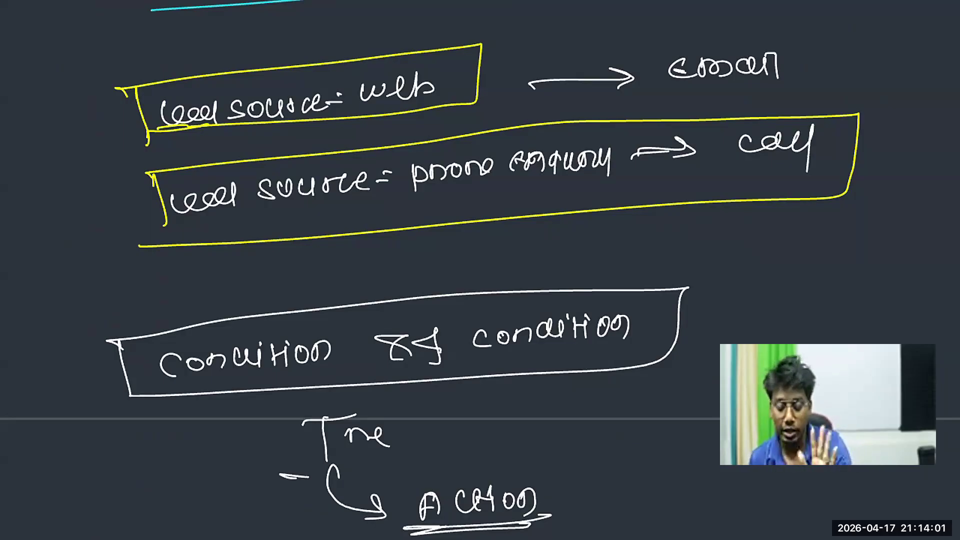
Add a check mark beside Email and a yellow down arrow labelled False between the two lead source boxes
left_click_drag(808, 47, 895, 42)
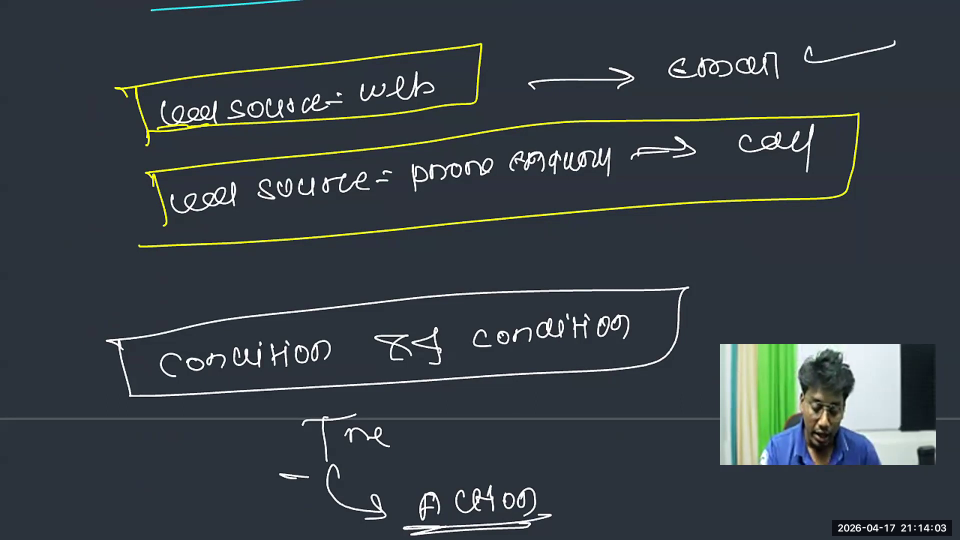
left_click_drag(313, 124, 319, 154)
left_click_drag(304, 149, 333, 141)
mouse_move(339, 132)
left_mouse_down()
mouse_move(357, 130)
mouse_move(341, 154)
left_mouse_up()
mouse_move(341, 142)
left_mouse_down()
mouse_move(376, 134)
mouse_move(374, 147)
left_mouse_up()
mouse_move(389, 131)
left_mouse_down()
mouse_move(382, 144)
mouse_move(410, 143)
left_mouse_up()
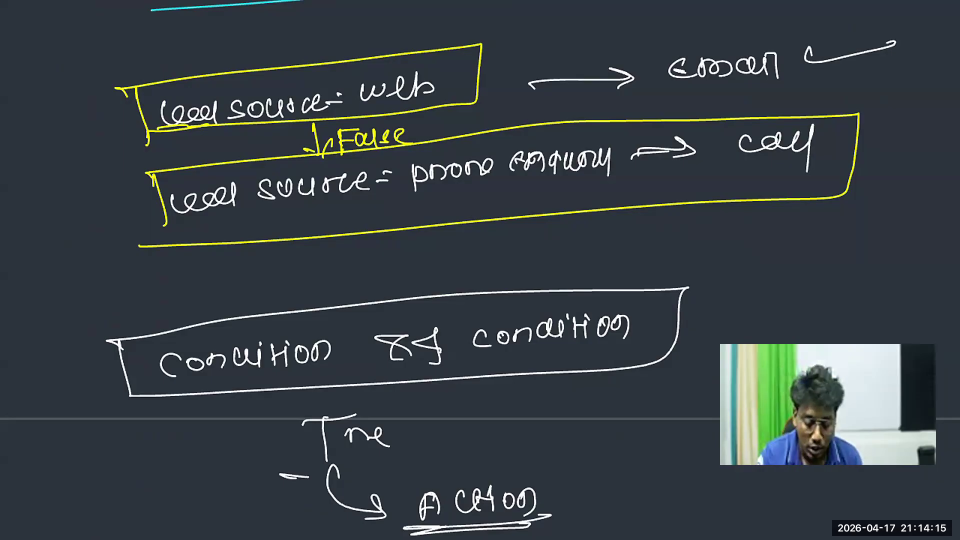
Switch from the whiteboard to Salesforce in the browser and open the Lead Automation rule's workflow actions for editing
key("Escape")
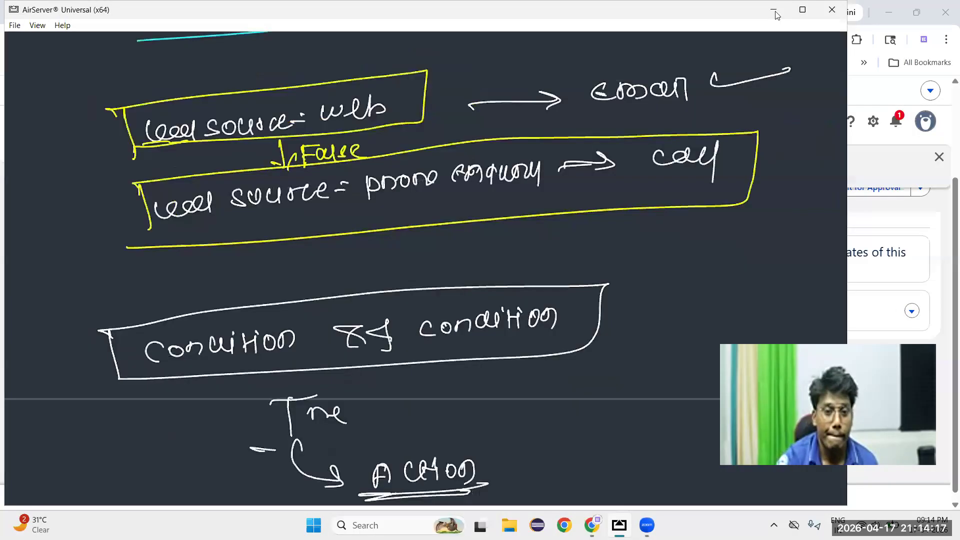
left_click(779, 16)
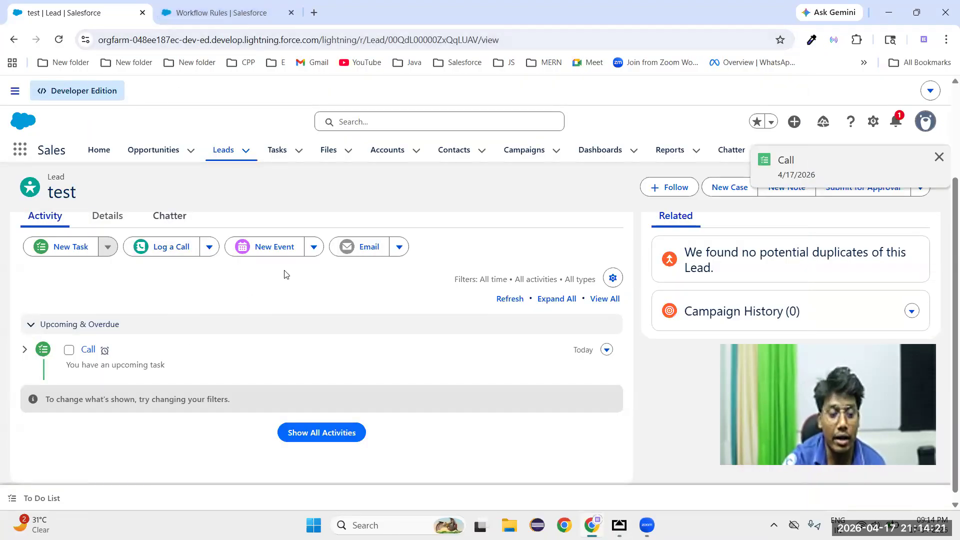
left_click(209, 15)
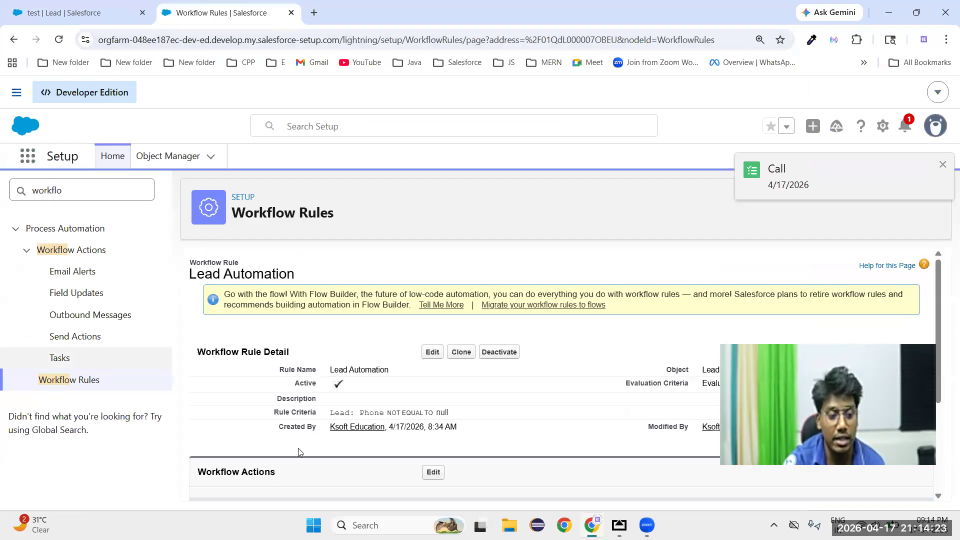
scroll(384, 482, "down", 2)
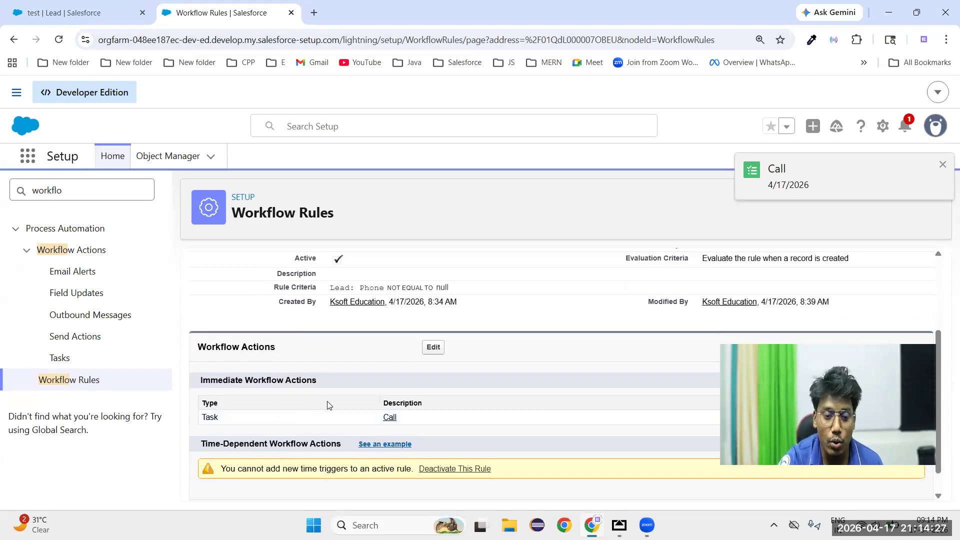
left_click(433, 347)
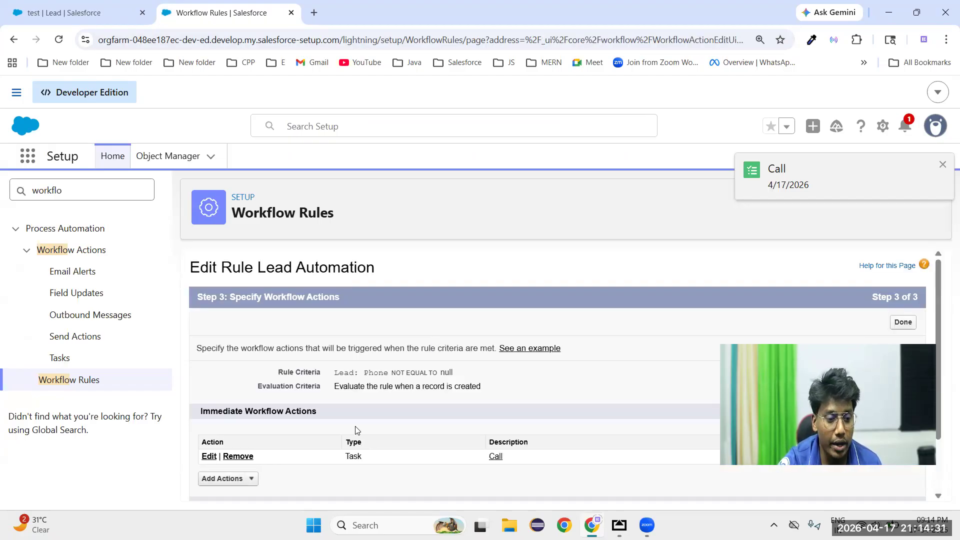
Start a new email alert in the rule's immediate workflow actions
scroll(337, 447, "down", 1)
left_click(243, 409)
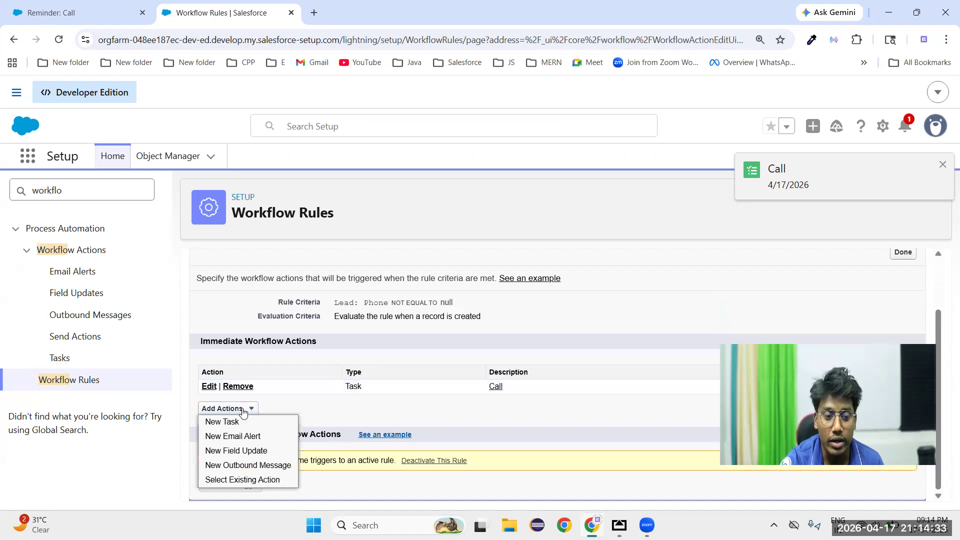
left_click(239, 442)
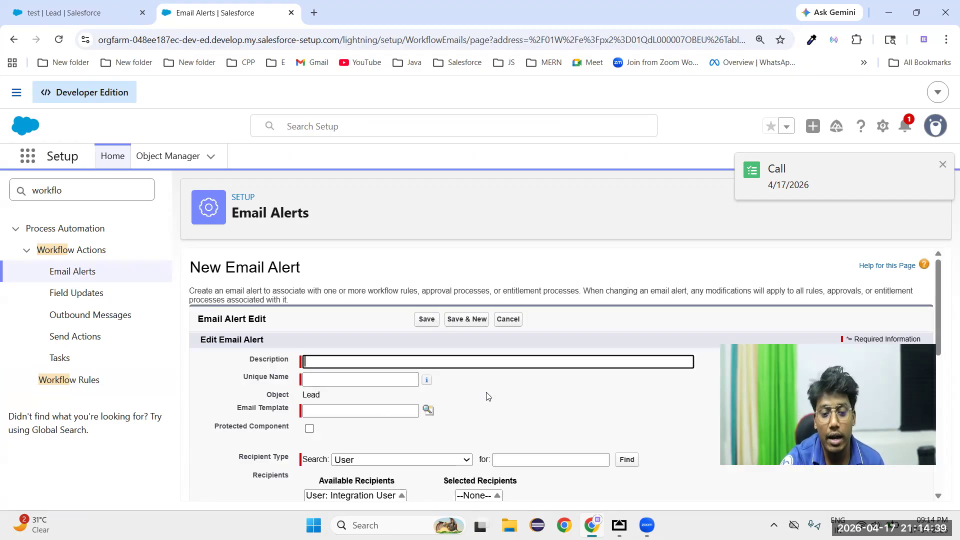
Set the email alert's description to Email for lead and let the unique name fill in from it
left_click(342, 367)
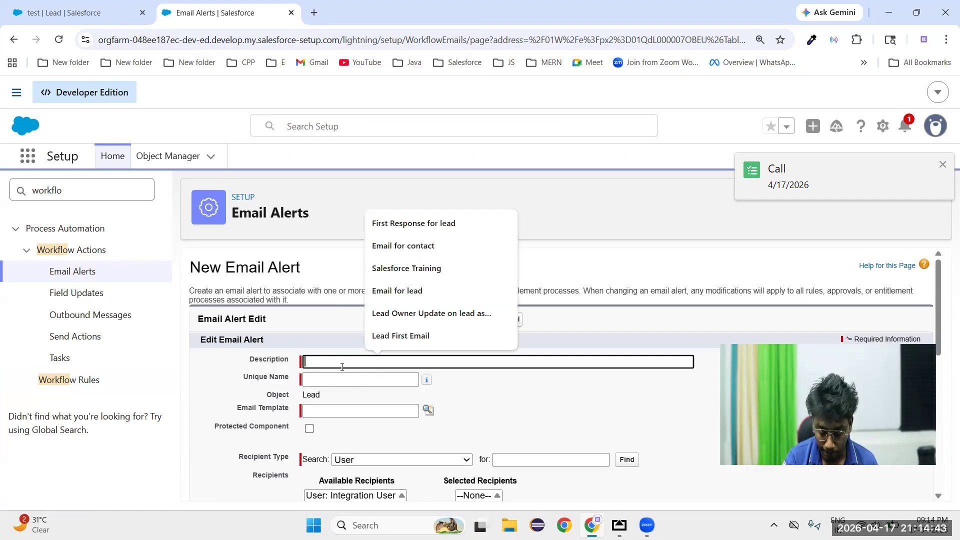
type("Email")
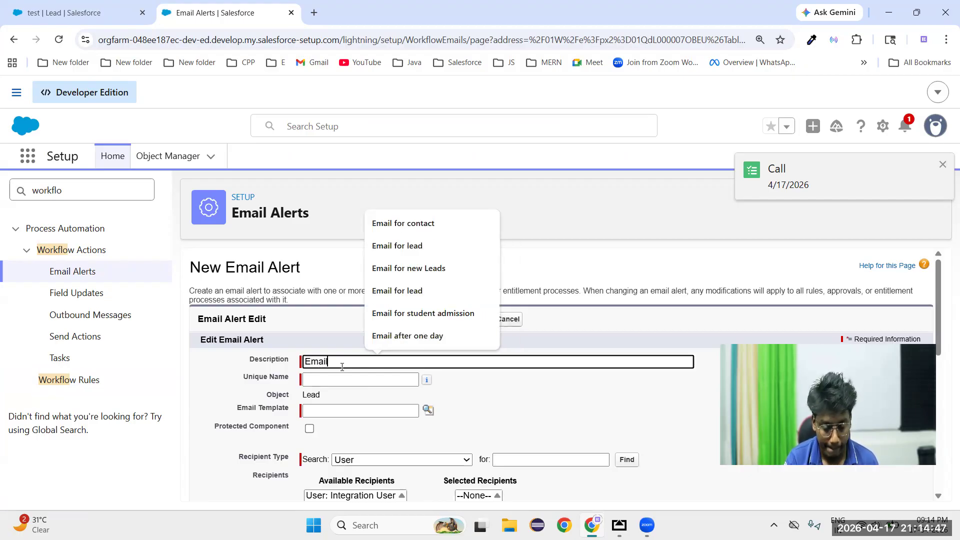
type(" fRo")
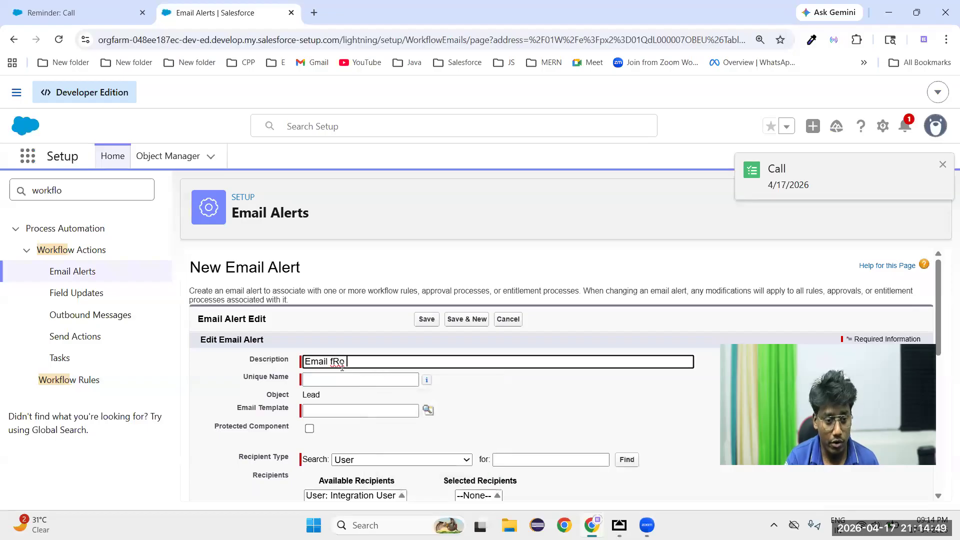
key("BackSpace")
key("BackSpace")
key("BackSpace")
type("for")
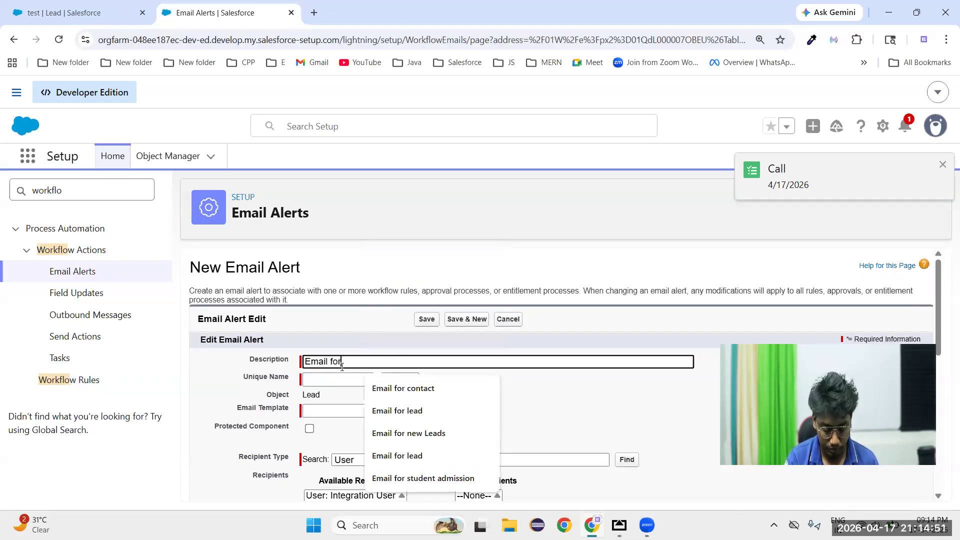
type(" lead")
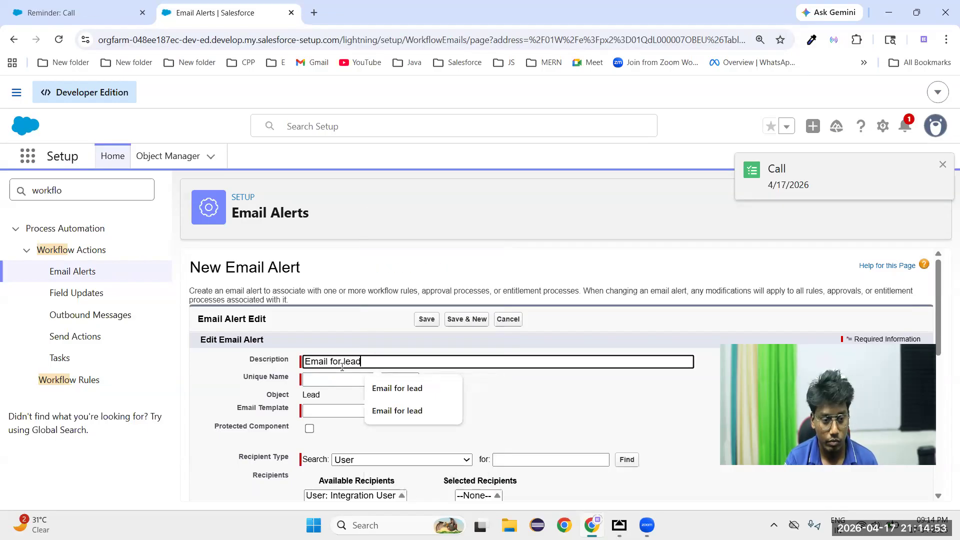
left_click(497, 386)
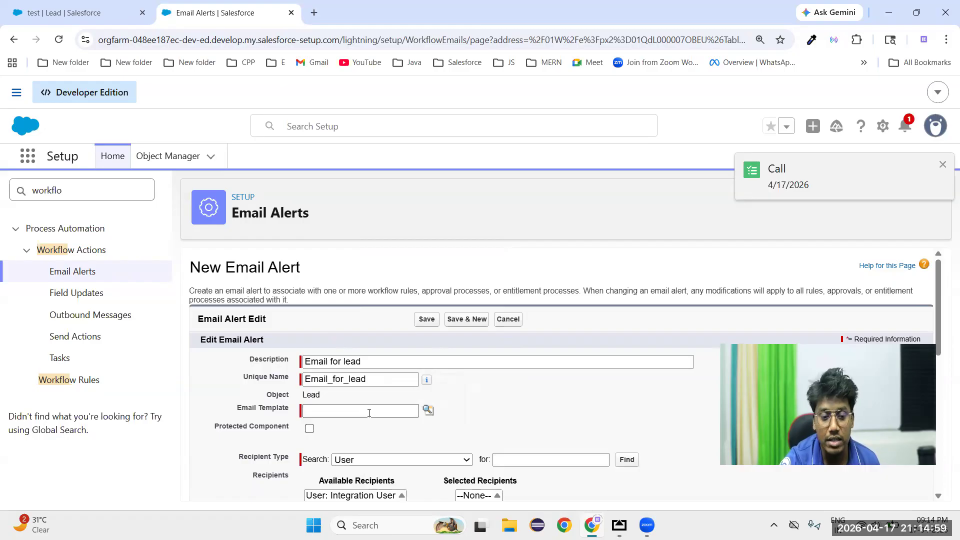
Look through the existing templates in the email alert's template lookup, closing it without a selection
left_click(429, 415)
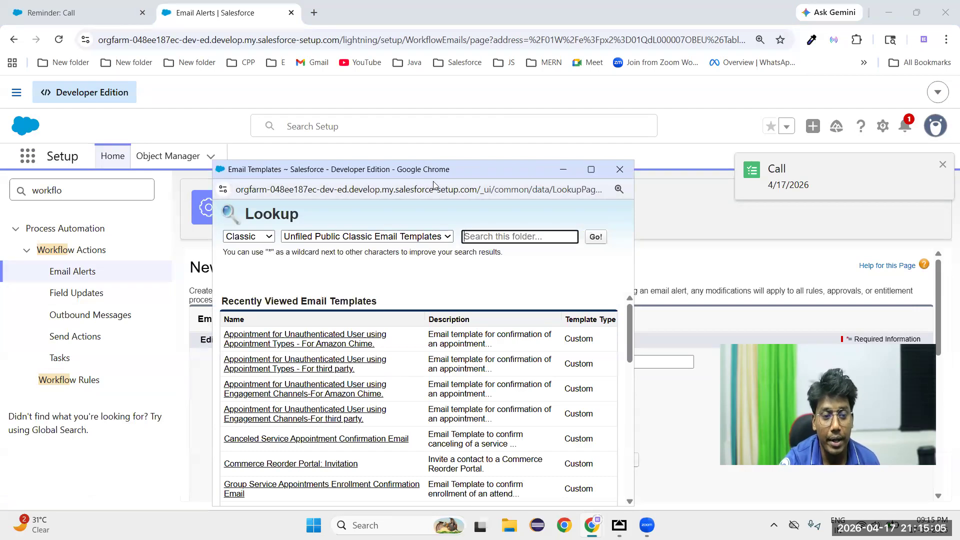
left_click_drag(433, 170, 493, 66)
scroll(400, 334, "down", 3)
scroll(399, 334, "down", 4)
scroll(402, 340, "up", 7)
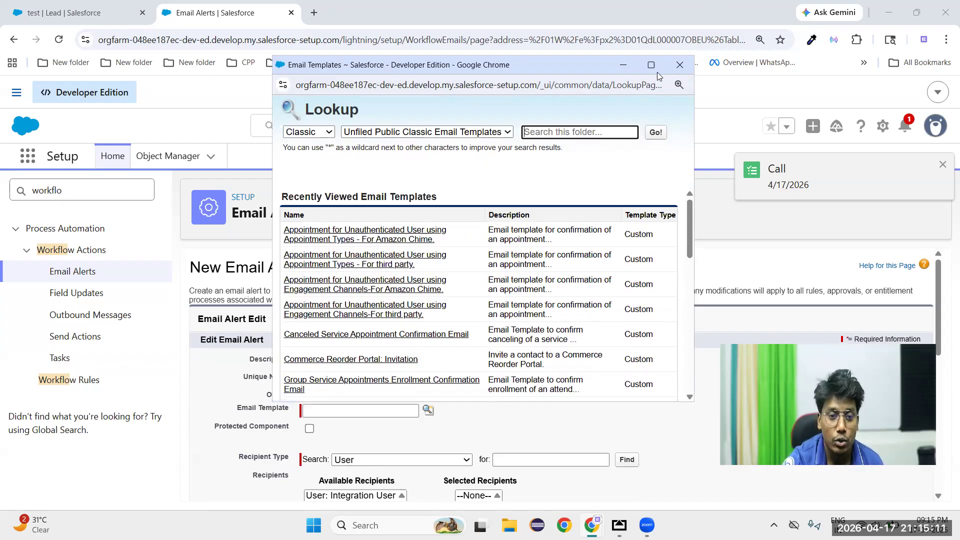
left_click(680, 65)
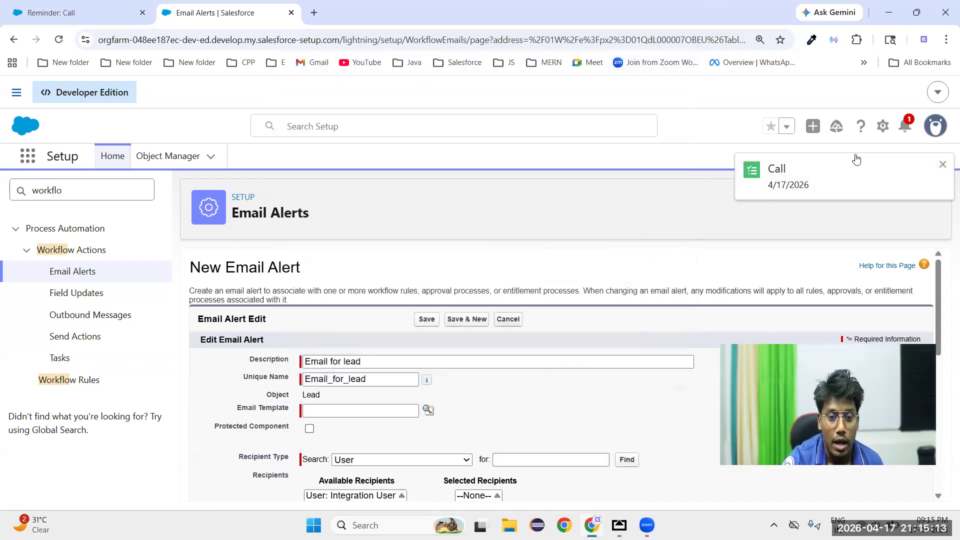
Open Setup in a separate browser tab, search for clas and open Classic Email Templates
left_click(882, 126)
left_click(776, 181)
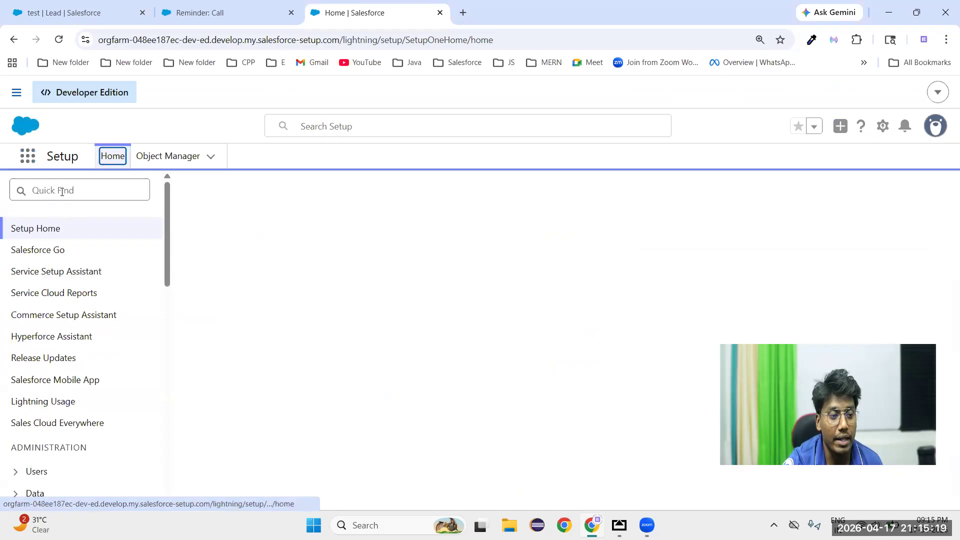
left_click(62, 191)
type("clas")
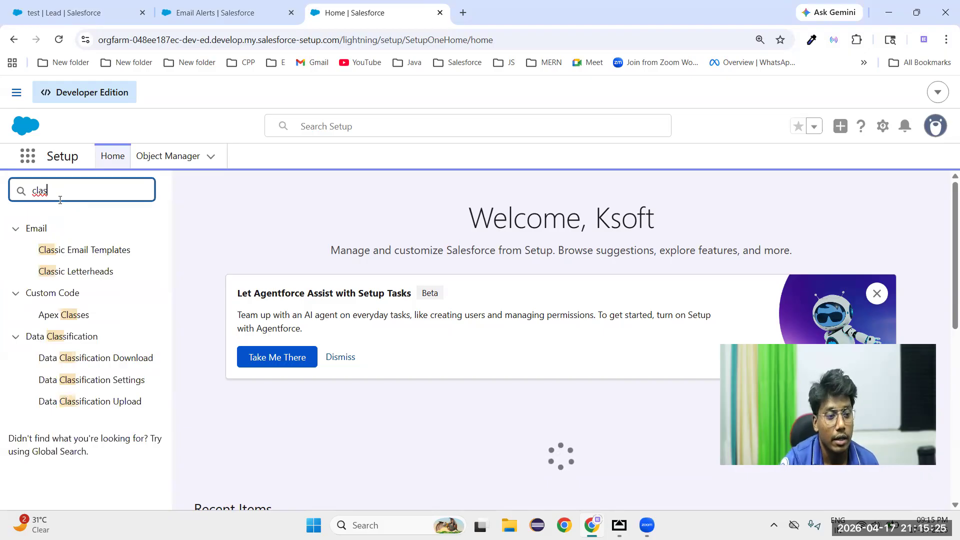
left_click(110, 258)
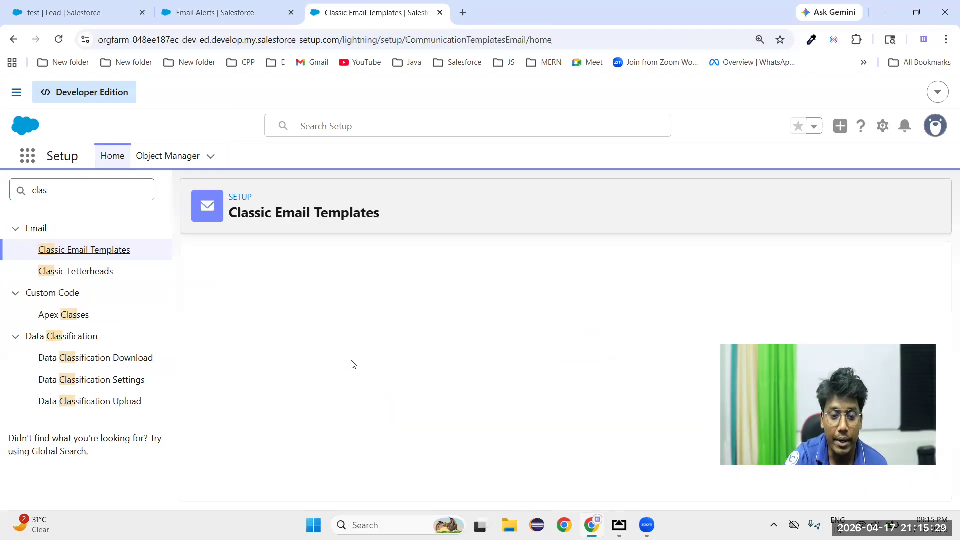
Review the existing classic email templates and start a new template of type Text
scroll(343, 331, "down", 3)
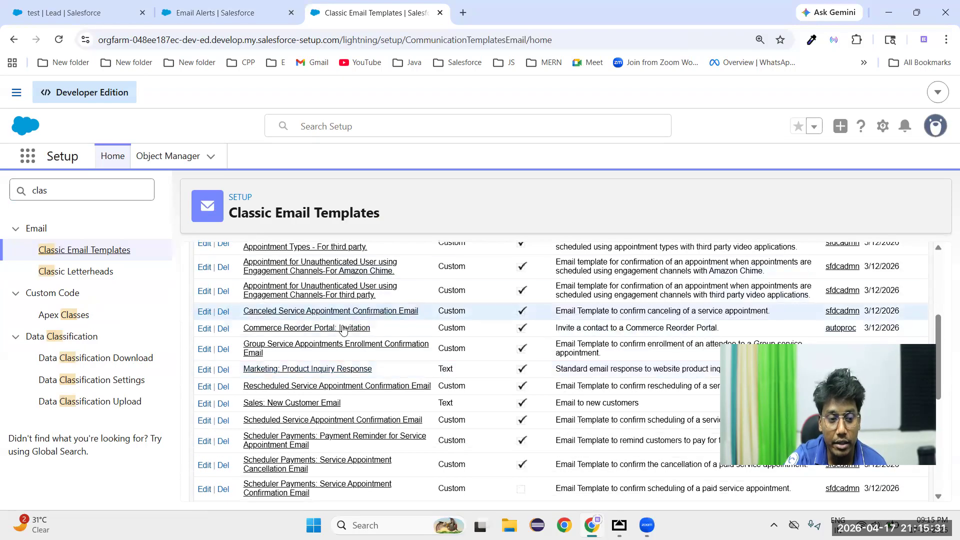
scroll(343, 331, "up", 2)
scroll(383, 369, "down", 2)
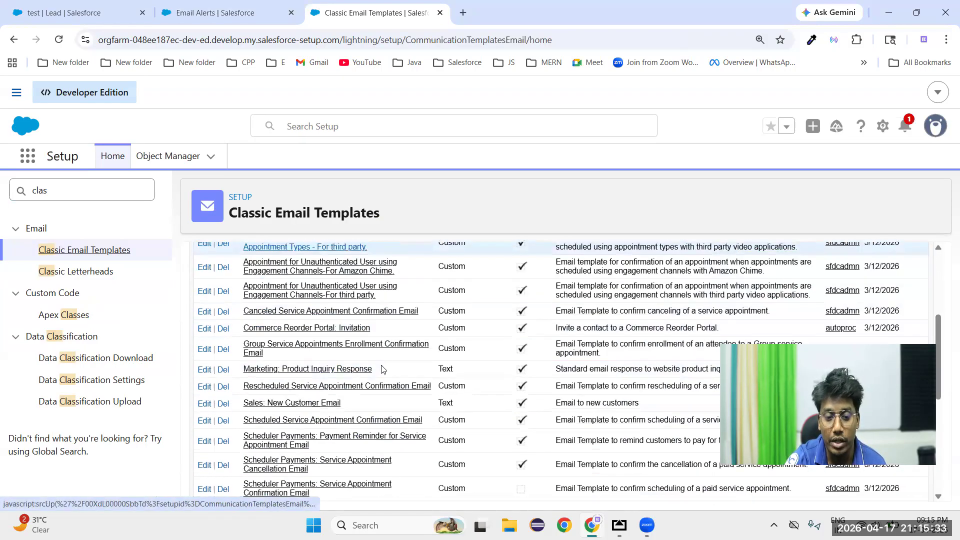
scroll(383, 369, "down", 4)
scroll(385, 430, "down", 3)
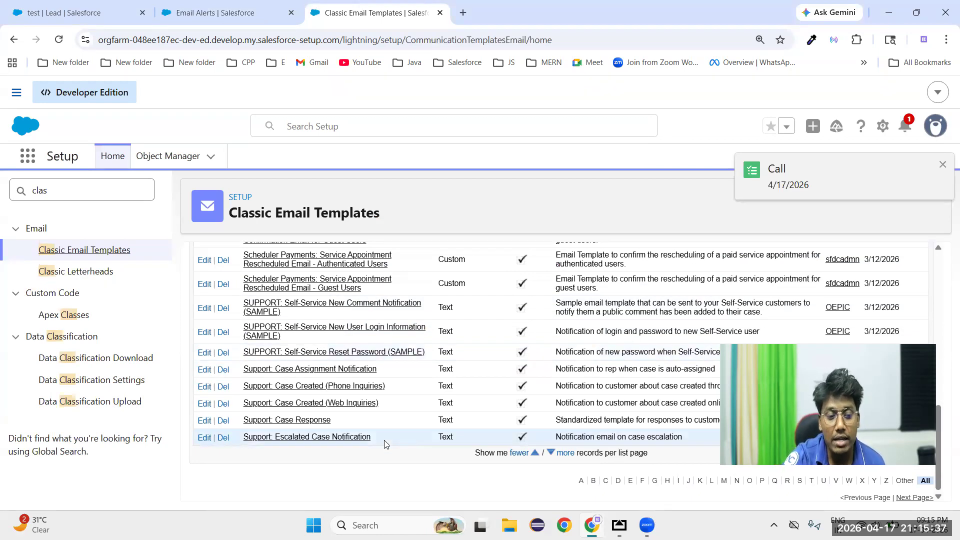
scroll(385, 444, "up", 8)
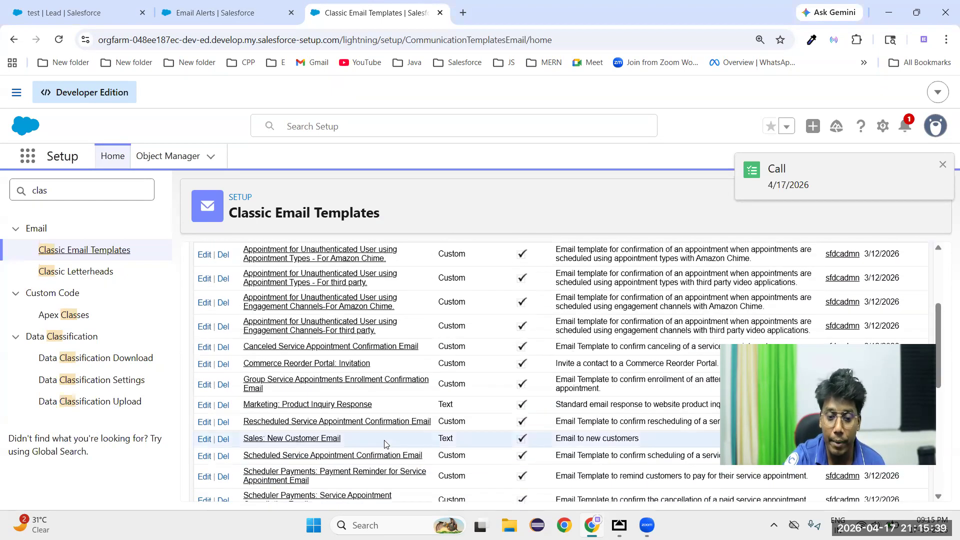
scroll(380, 420, "up", 2)
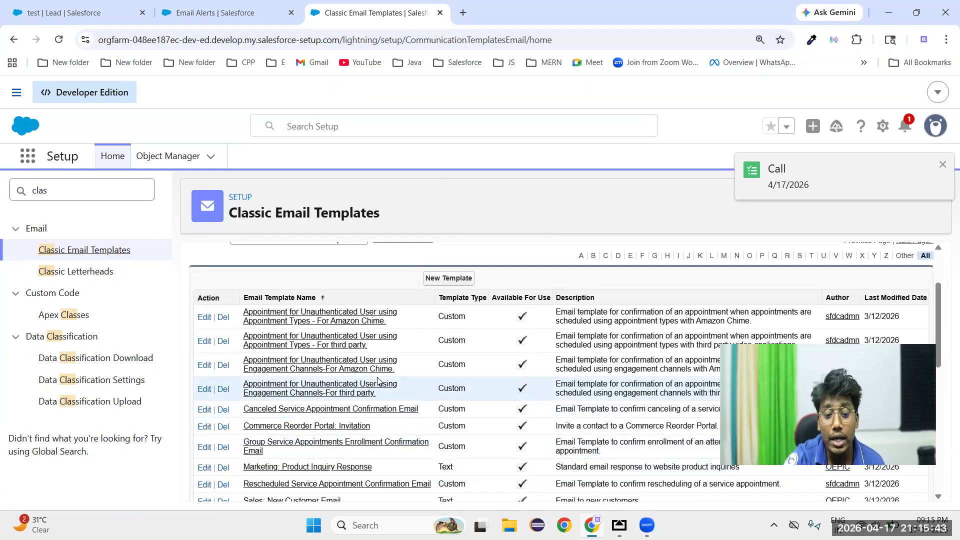
left_click(430, 283)
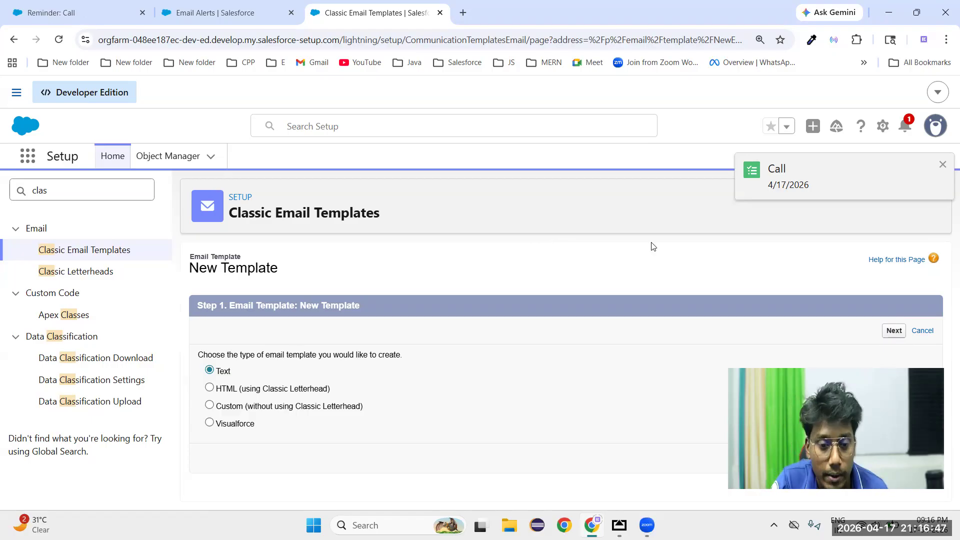
left_click(884, 331)
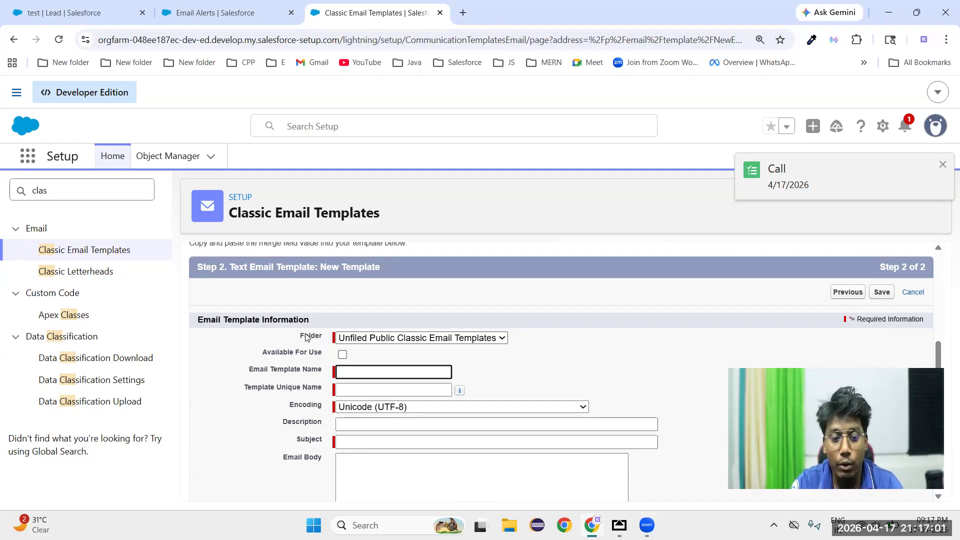
Keep the template in the Unfiled Public Classic Email Templates folder, make it available for use and name it Lead First Response
left_click(408, 340)
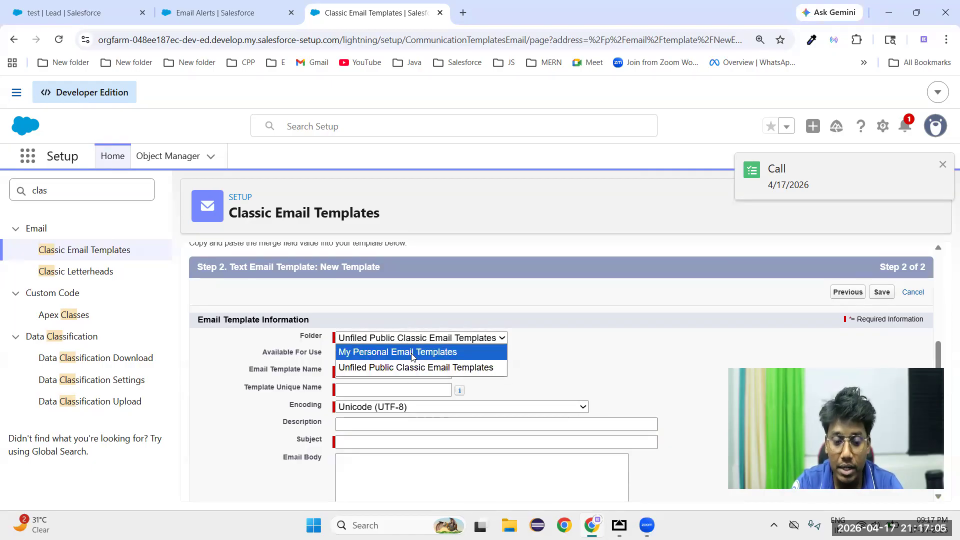
left_click(405, 368)
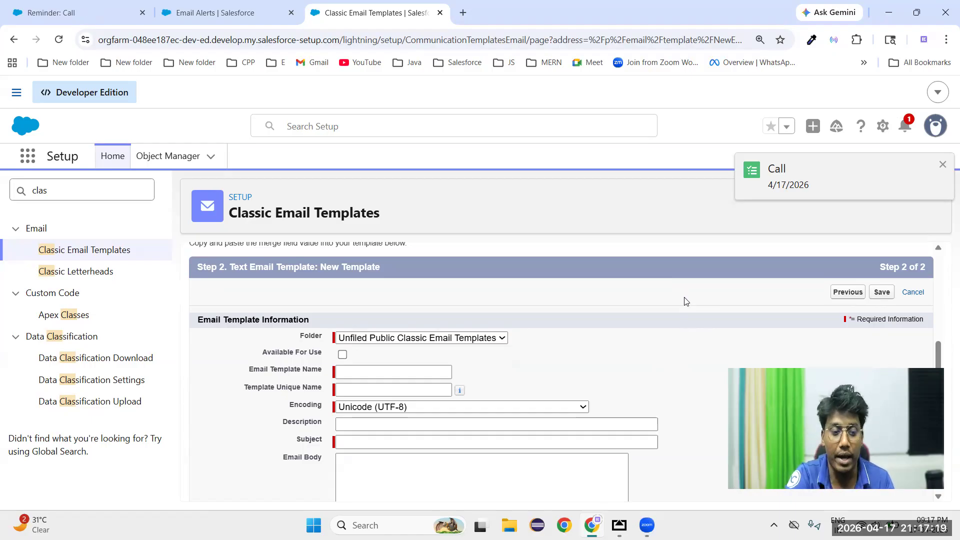
left_click(344, 356)
left_click(367, 373)
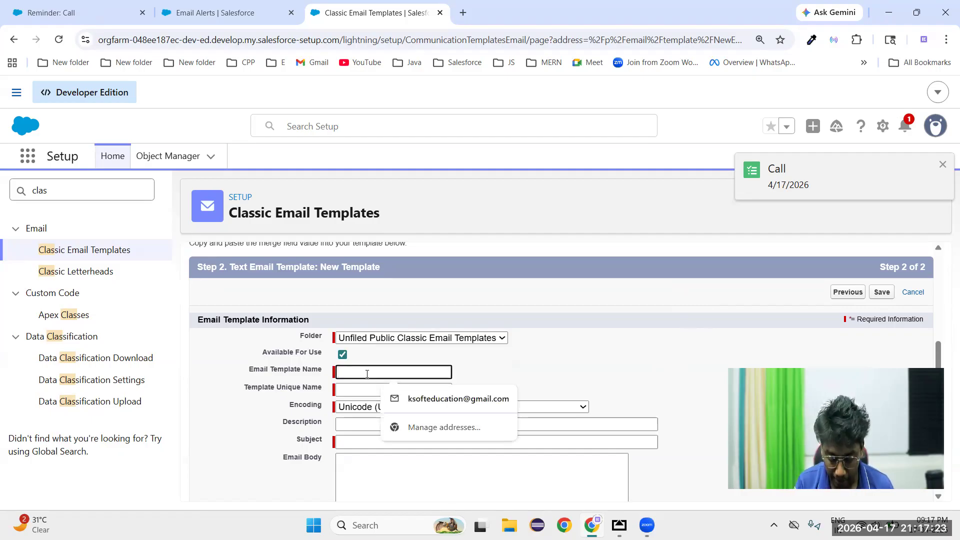
type("Lead First Response")
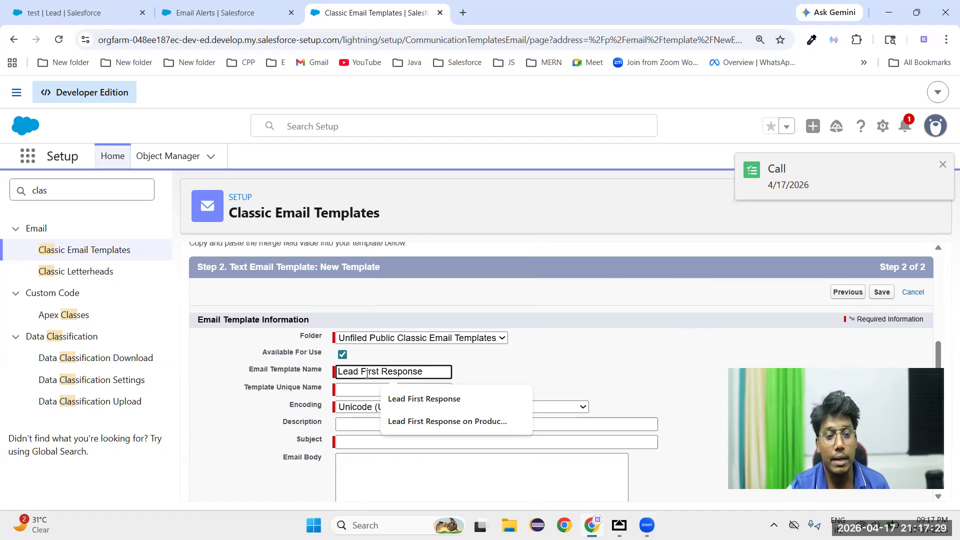
Enter Thank you for contacting us as the template's subject
left_click(608, 368)
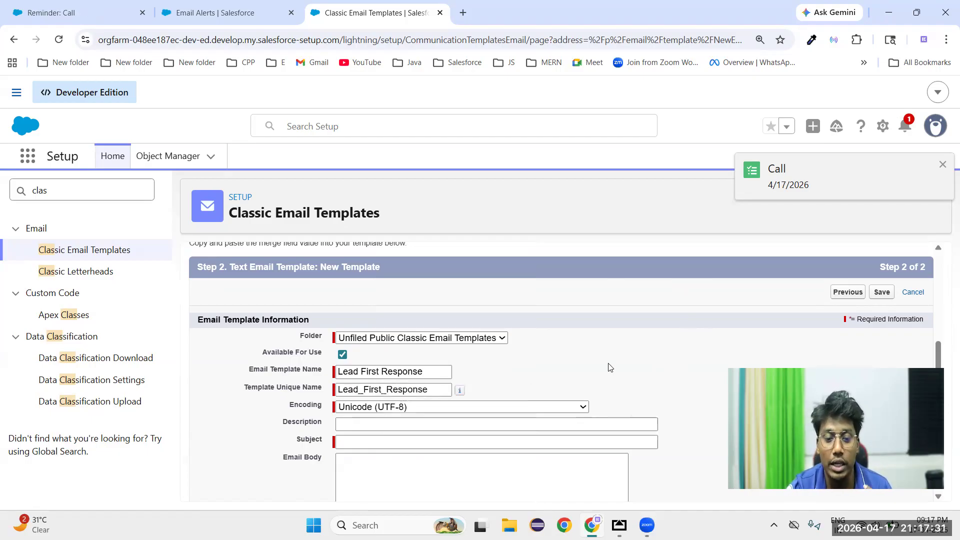
scroll(550, 377, "down", 2)
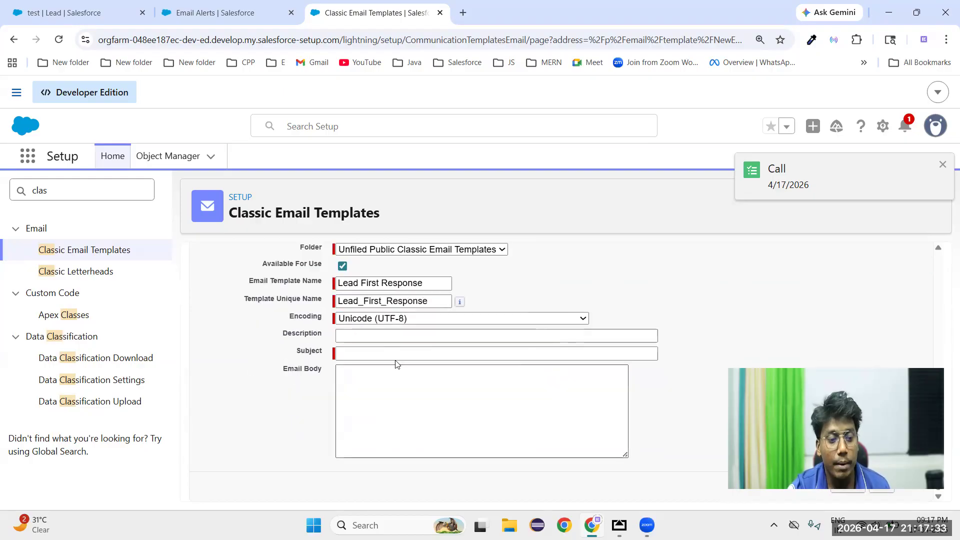
left_click(390, 350)
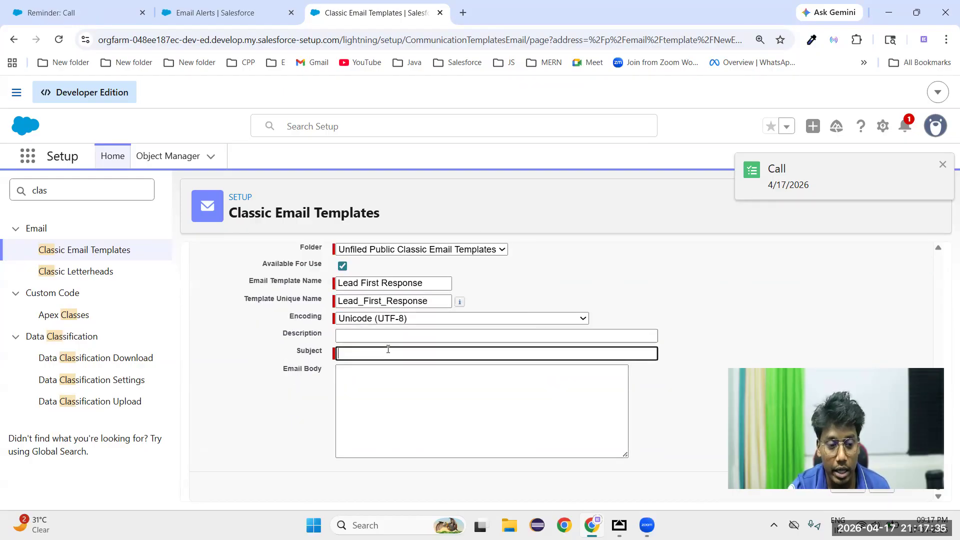
left_click(374, 374)
left_click(360, 354)
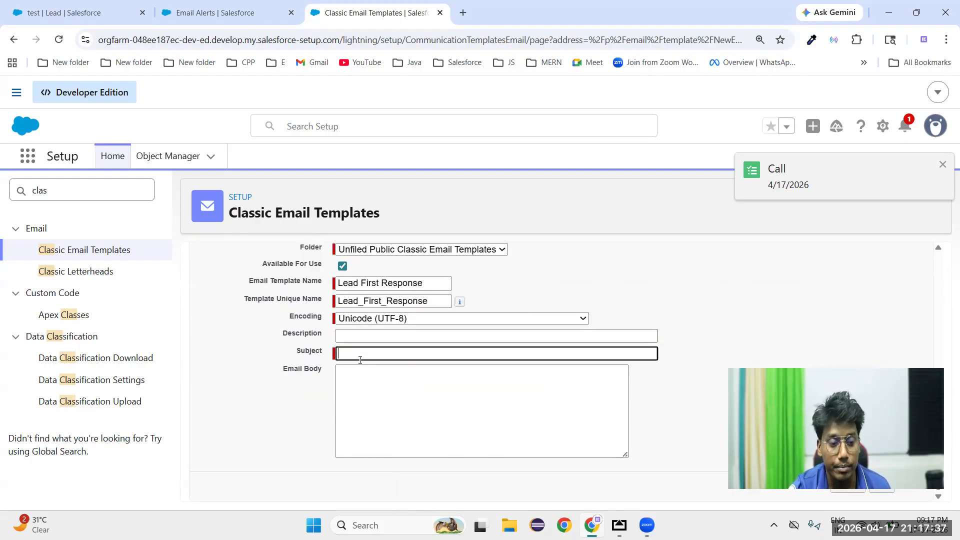
type("T")
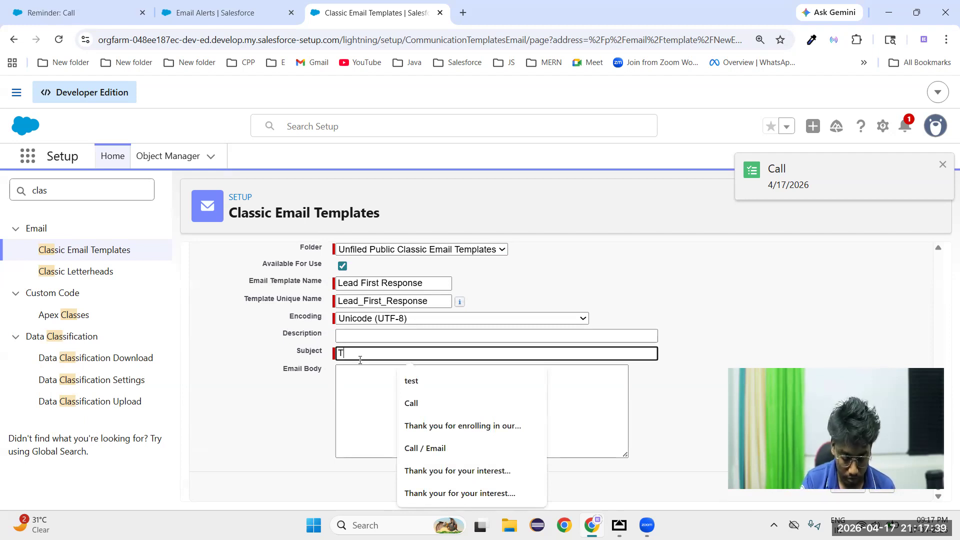
type("hank you")
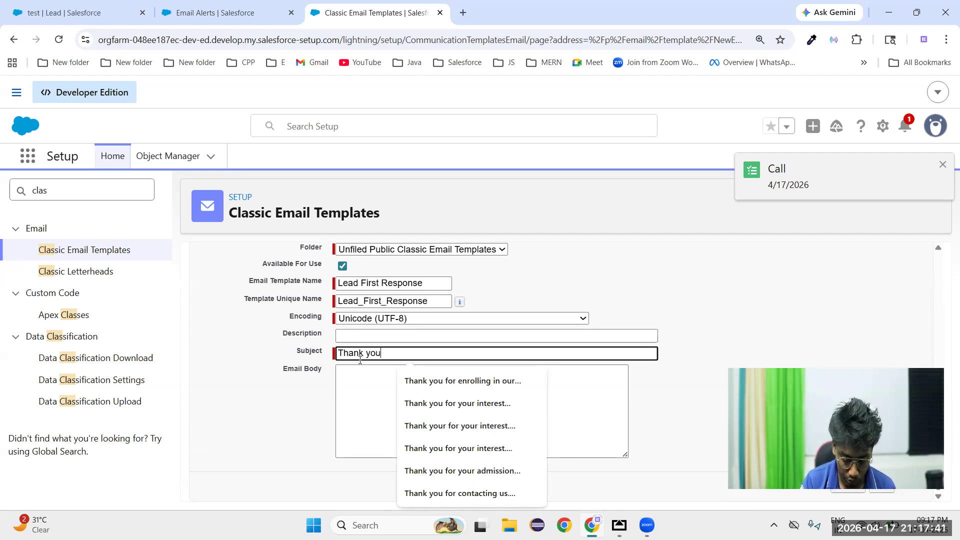
type(" for contact")
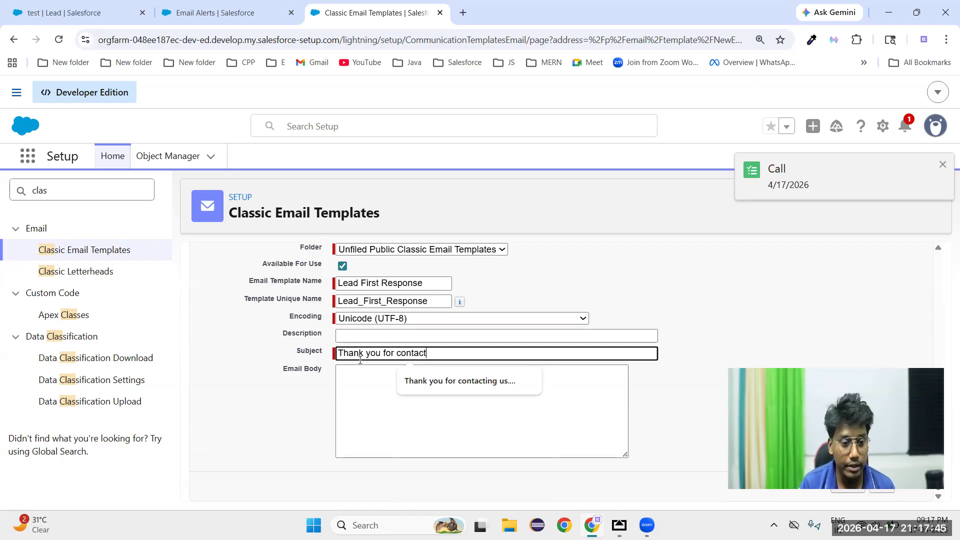
type("ing us")
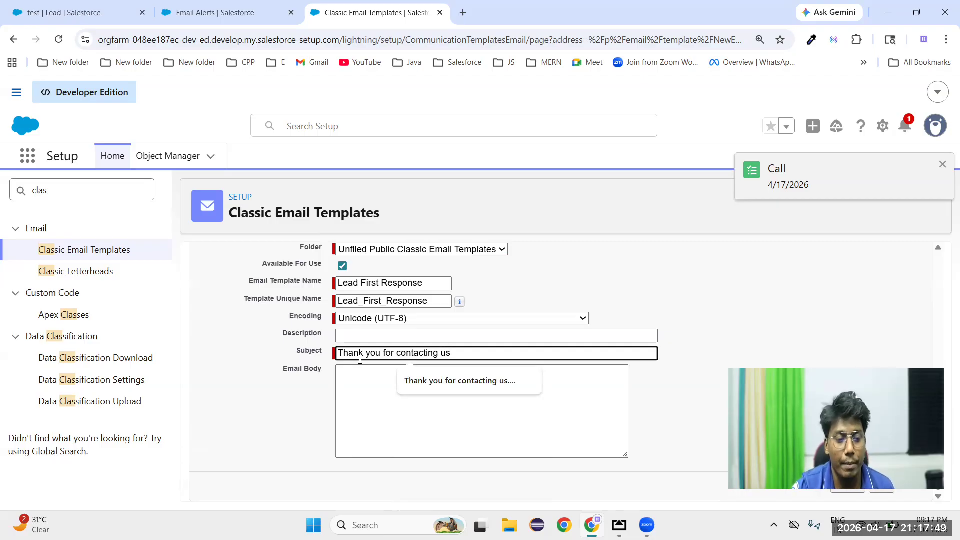
Begin the email body with the greeting Hello followed by a space
left_click(360, 397)
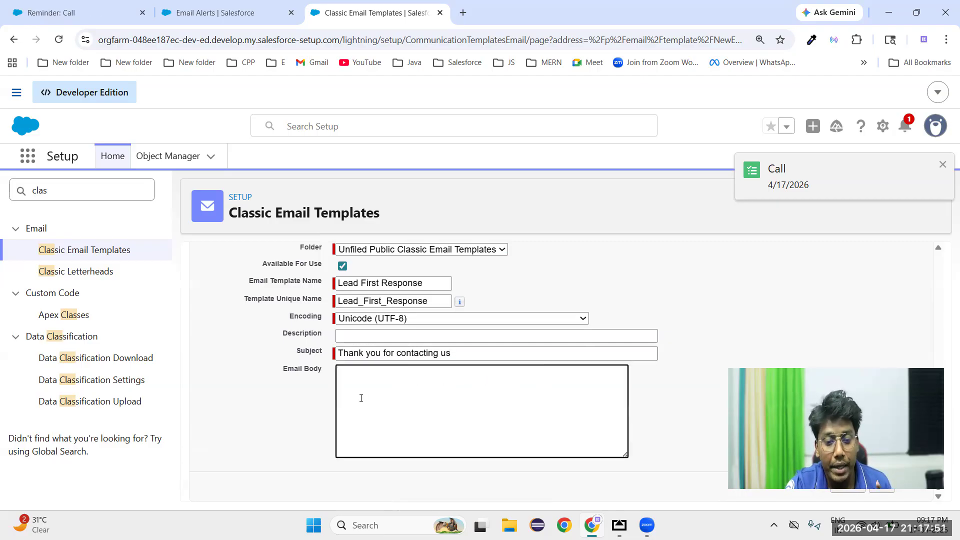
type("Hello")
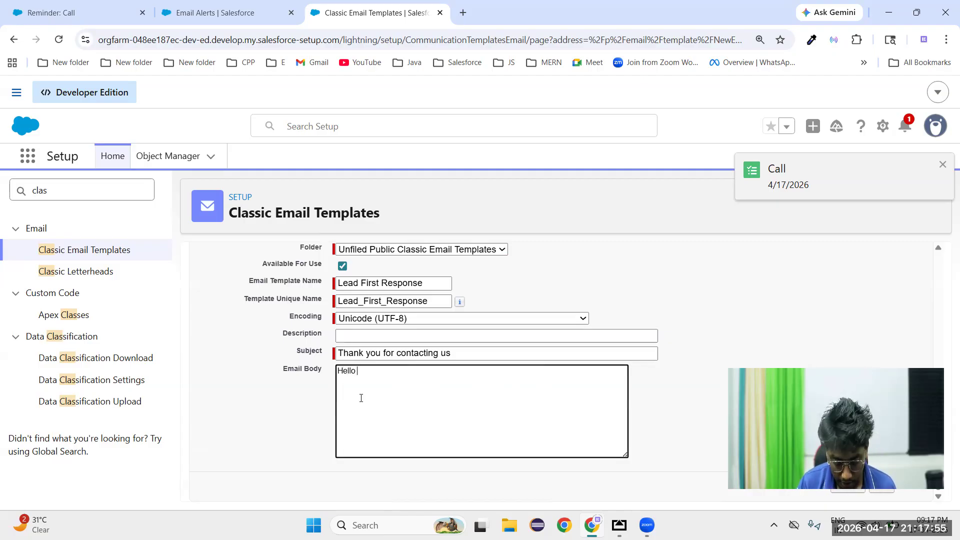
key("BackSpace")
key("BackSpace")
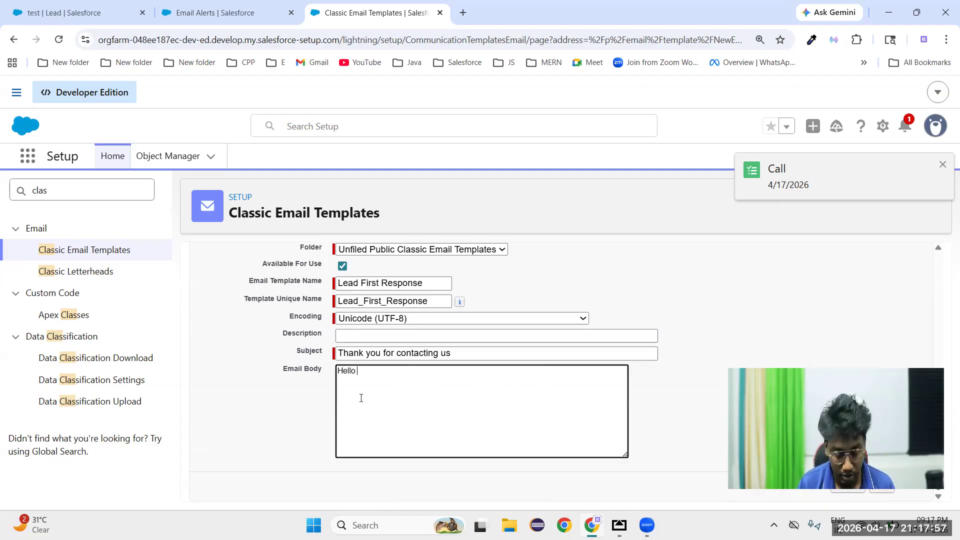
type("lead Name")
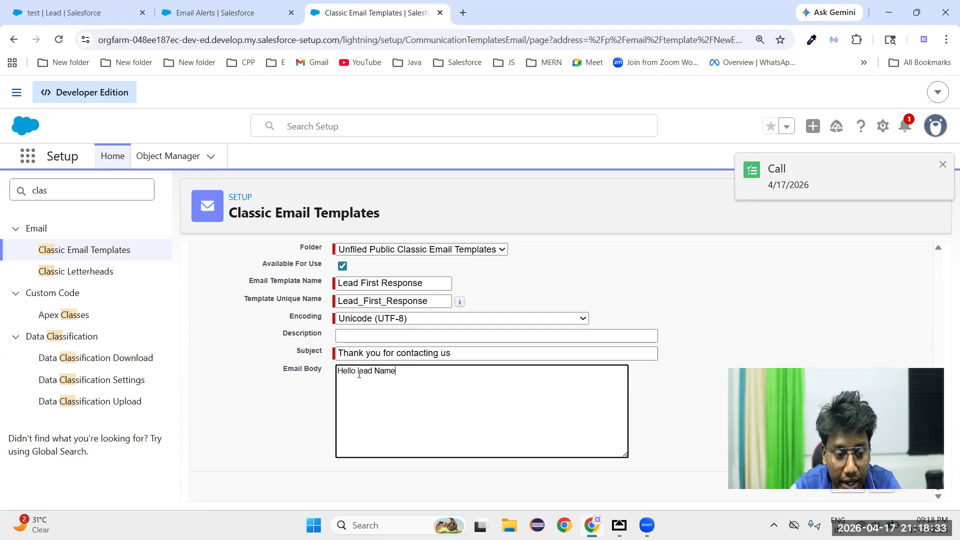
left_click(414, 373, "shift")
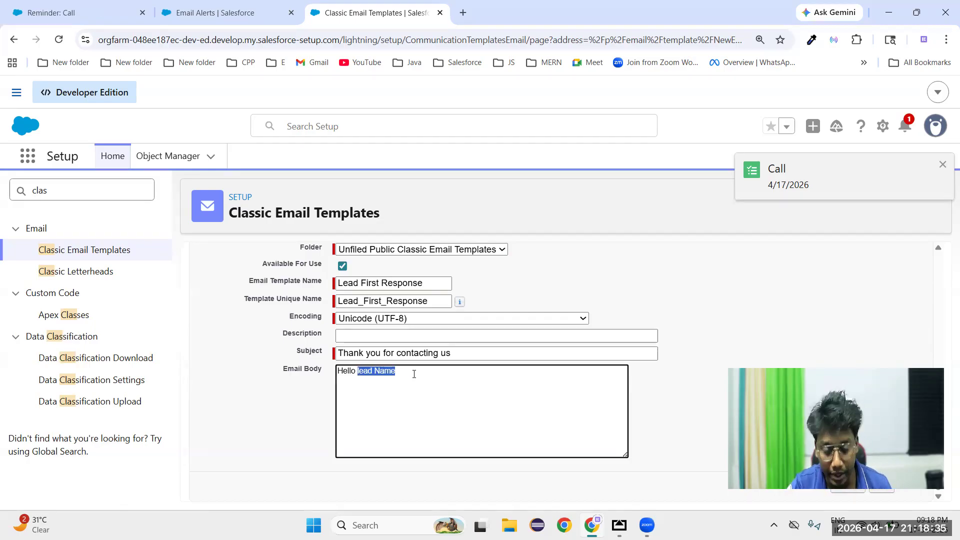
key("BackSpace")
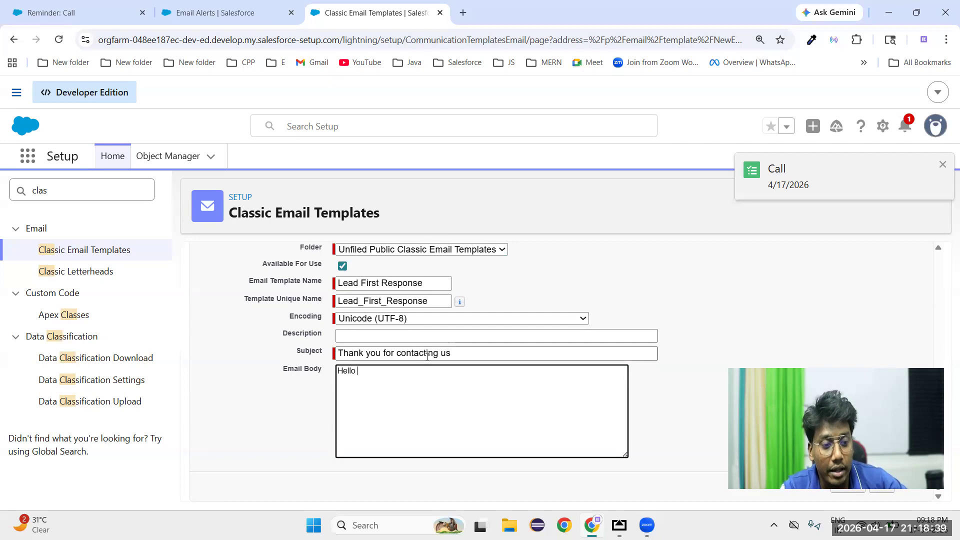
Set the field type of the available merge fields to Lead Fields
scroll(261, 427, "up", 6)
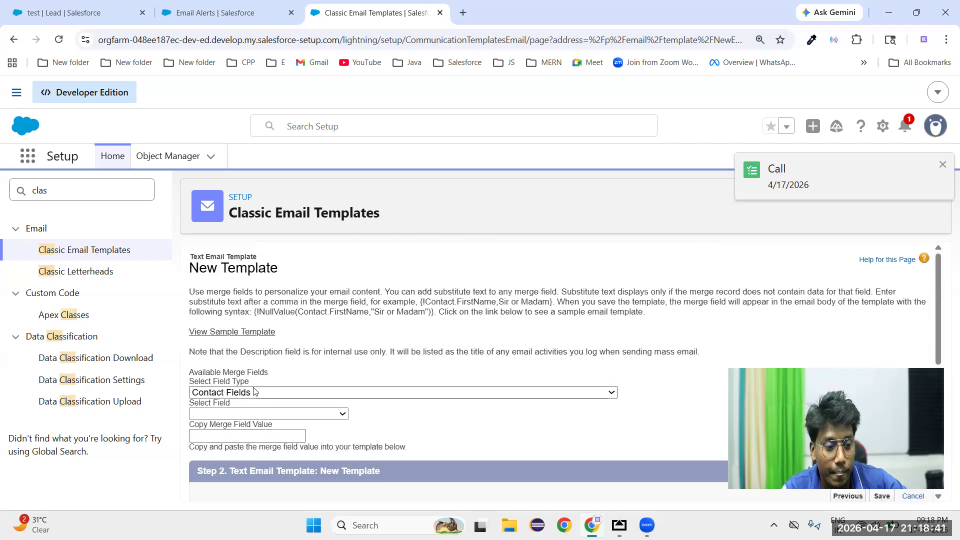
left_click_drag(194, 373, 271, 377)
left_click(320, 376)
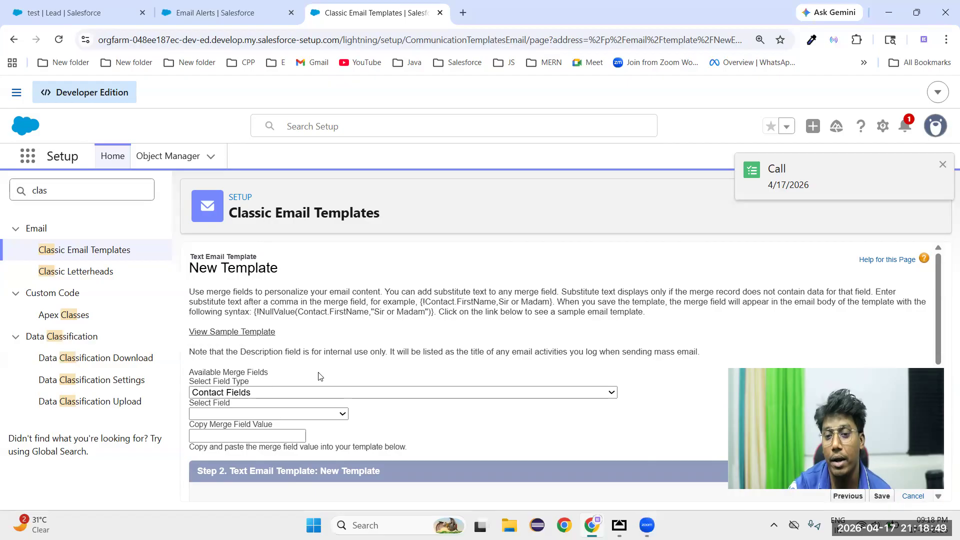
scroll(320, 376, "down", 1)
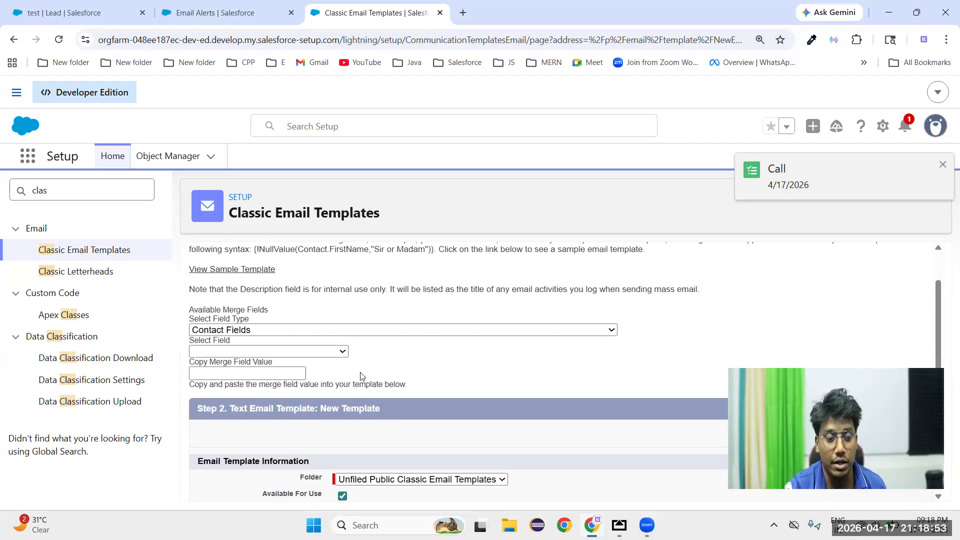
left_click(283, 330)
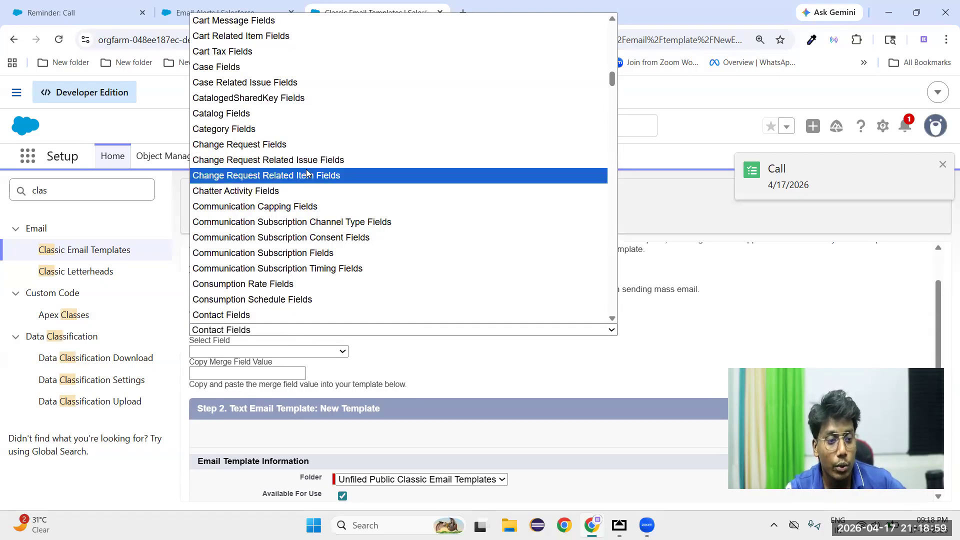
scroll(307, 173, "down", 10)
scroll(291, 277, "down", 20)
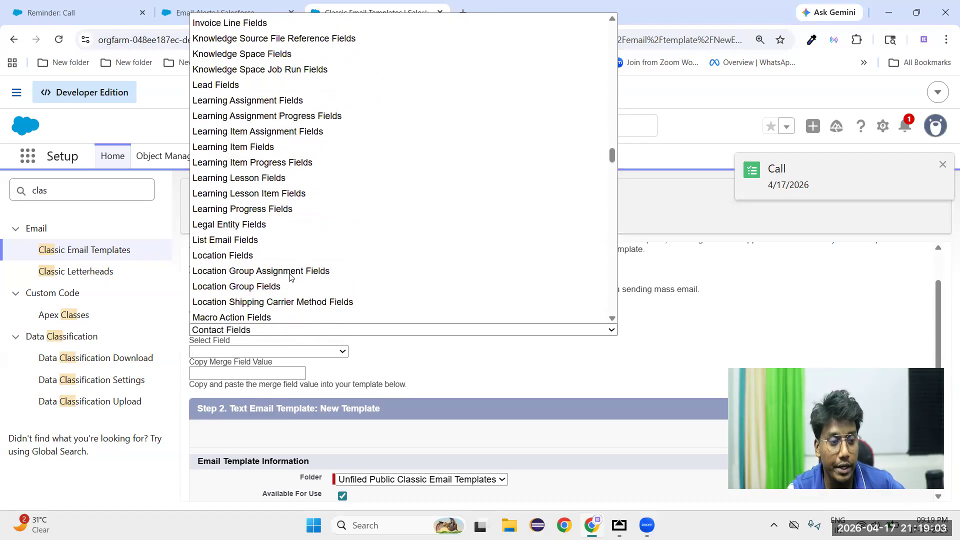
left_click(245, 83)
left_click(395, 361)
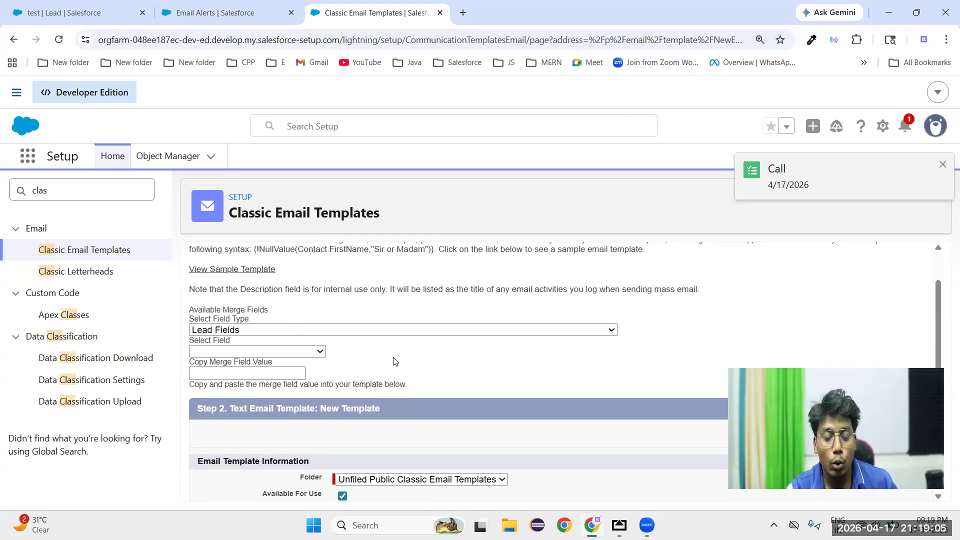
Choose First Name as the lead merge field to generate its merge value
left_click(274, 353)
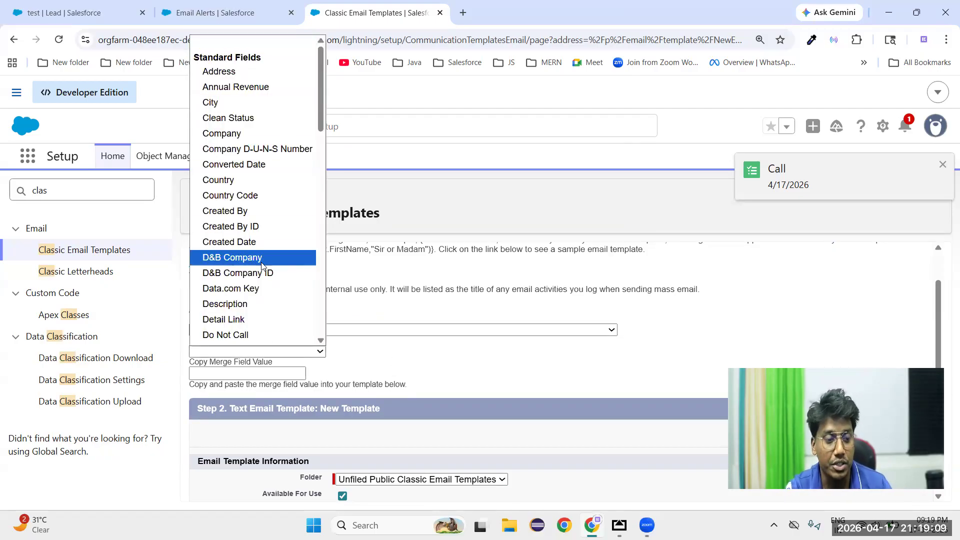
scroll(261, 260, "down", 5)
scroll(255, 295, "down", 3)
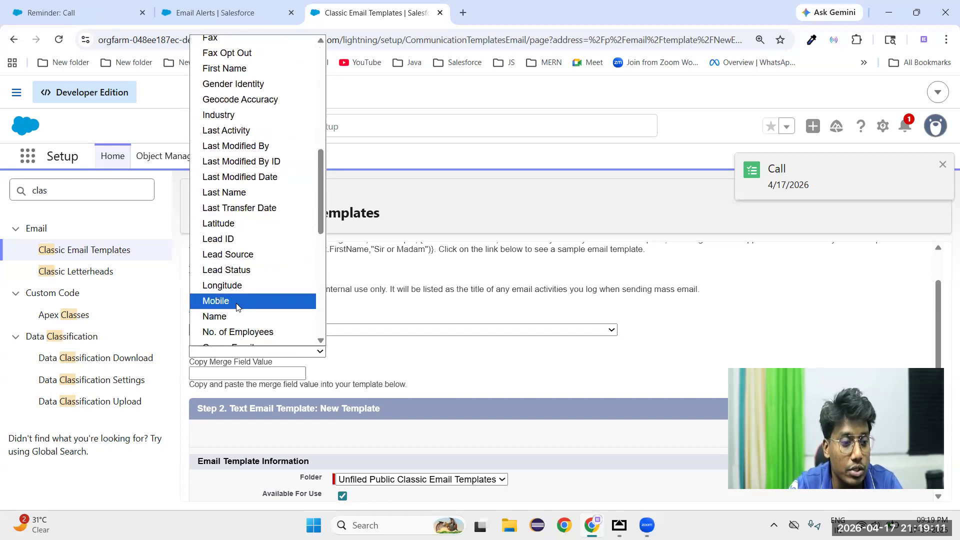
scroll(239, 300, "down", 5)
scroll(239, 300, "up", 12)
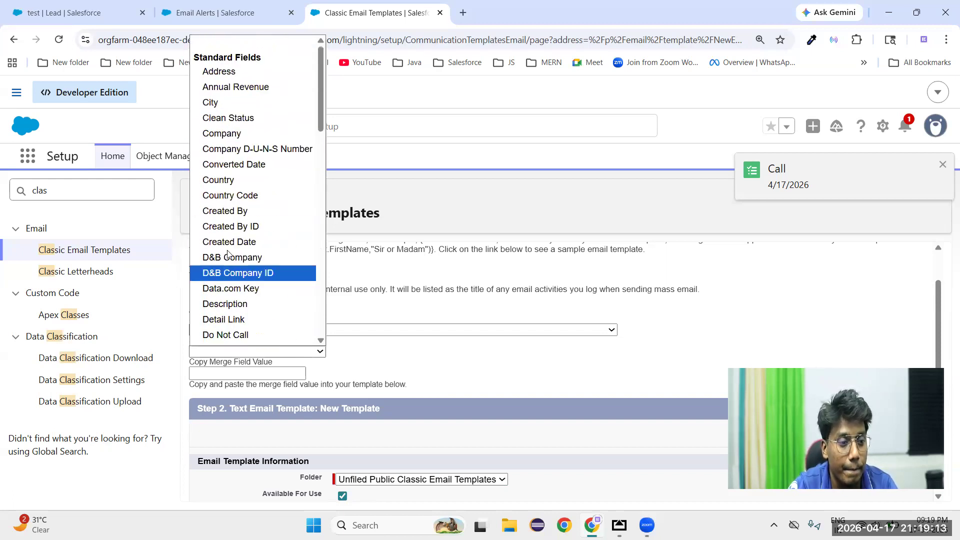
scroll(226, 242, "down", 2)
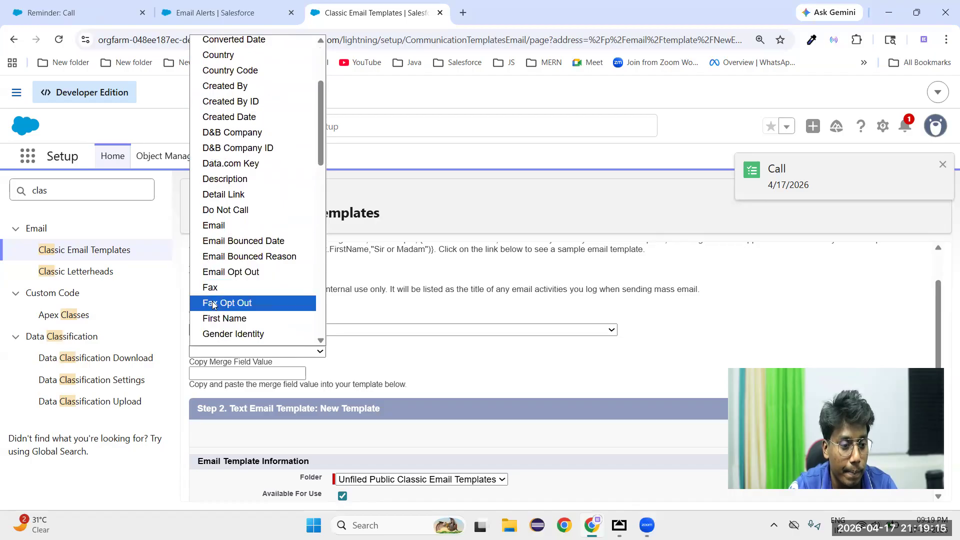
left_click(214, 318)
key("ctrl+c")
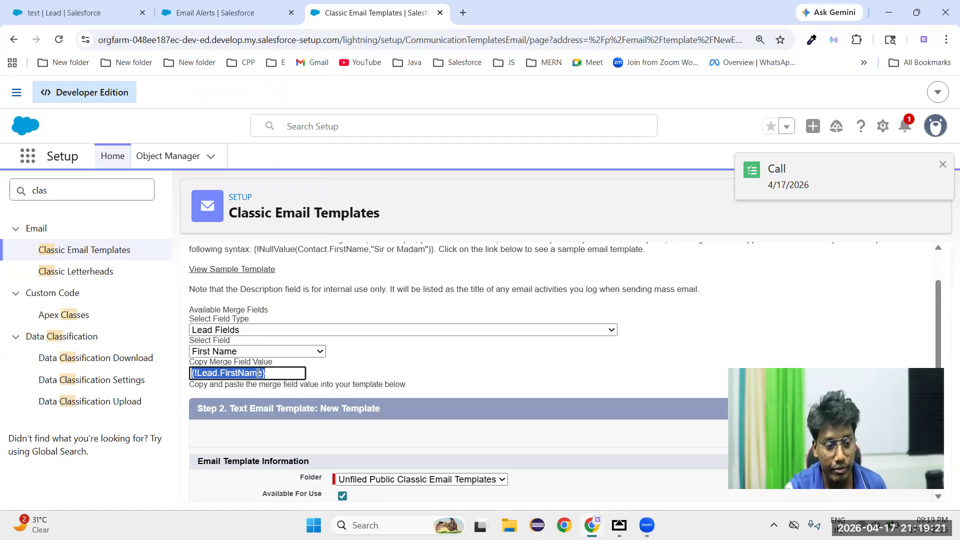
Insert the copied merge field value {!Lead.FirstName} after Hello in the email body
scroll(266, 371, "down", 4)
left_click(380, 417)
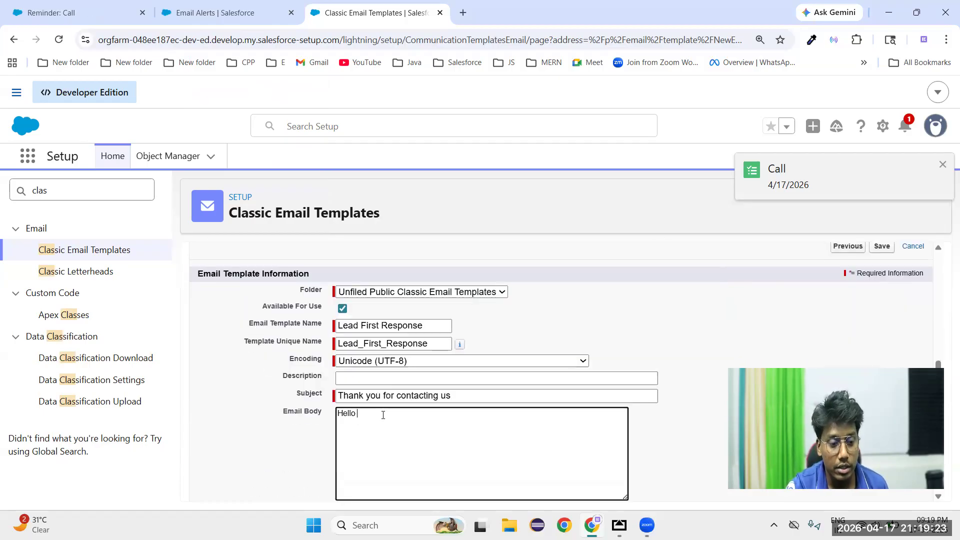
key("ctrl+v")
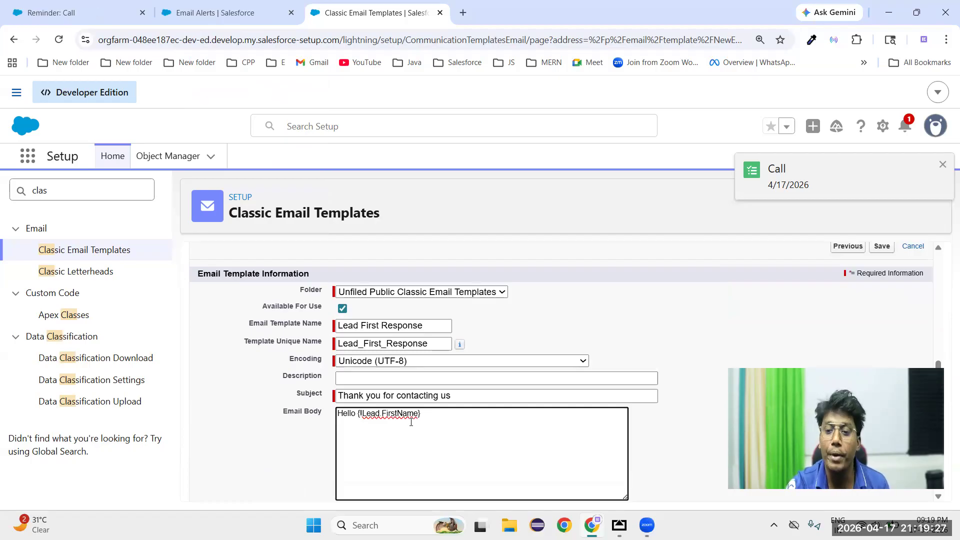
left_click_drag(357, 414, 434, 419)
Add the paragraphs Content and Thank you below the greeting in the email body, separated by blank lines
left_click(455, 418)
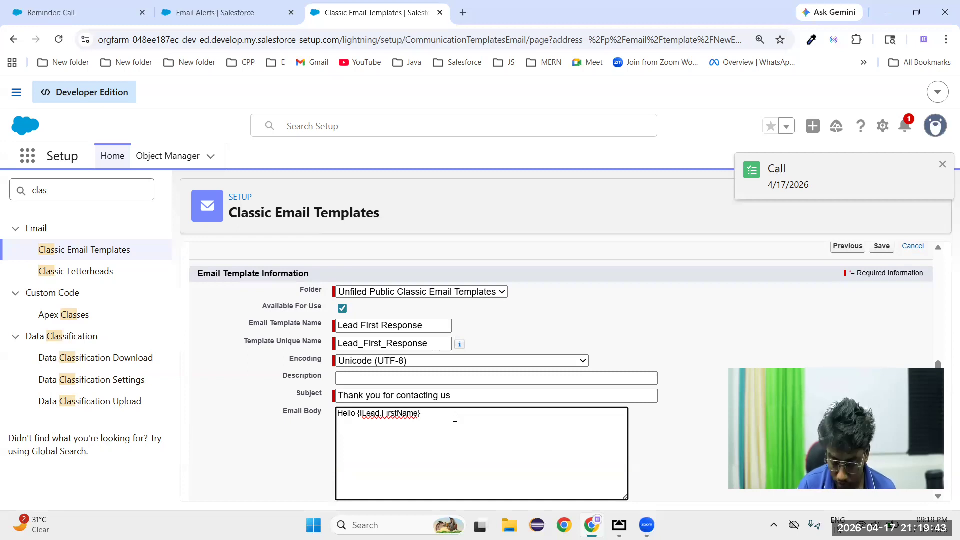
type("C")
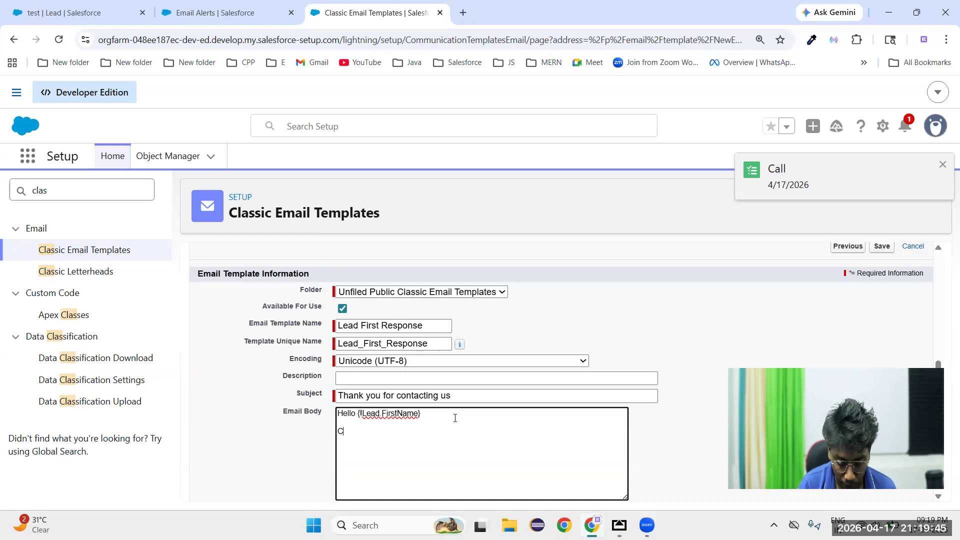
type("ontent")
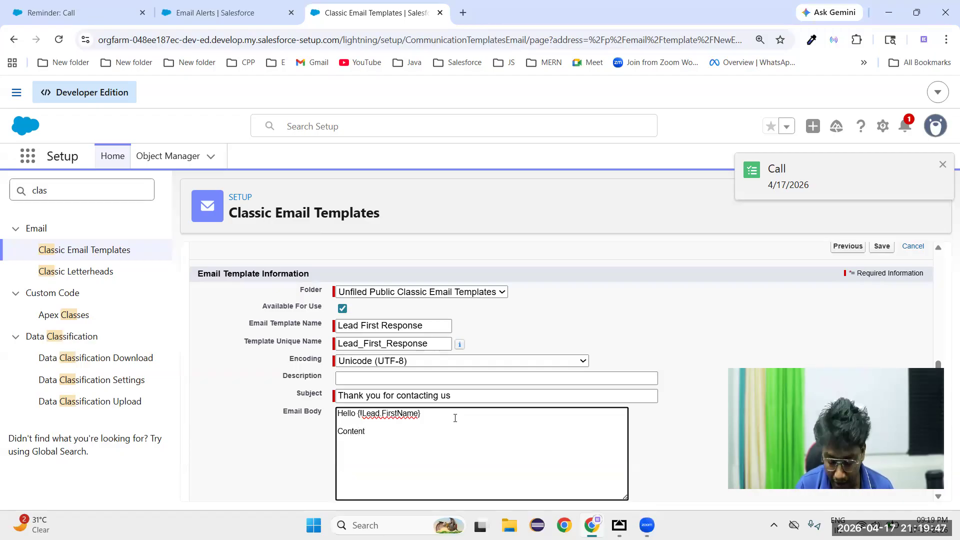
key("Return")
key("Return")
type("Tha")
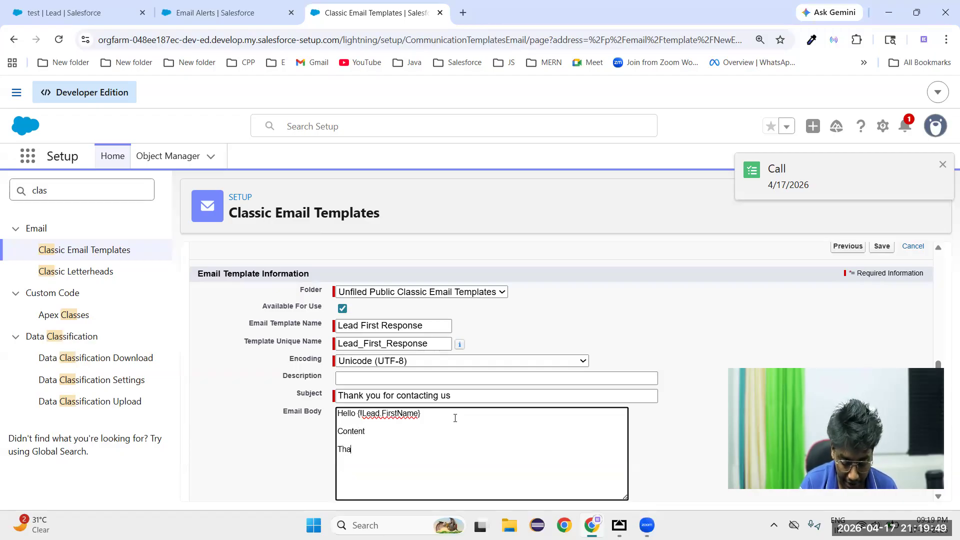
type("nk you")
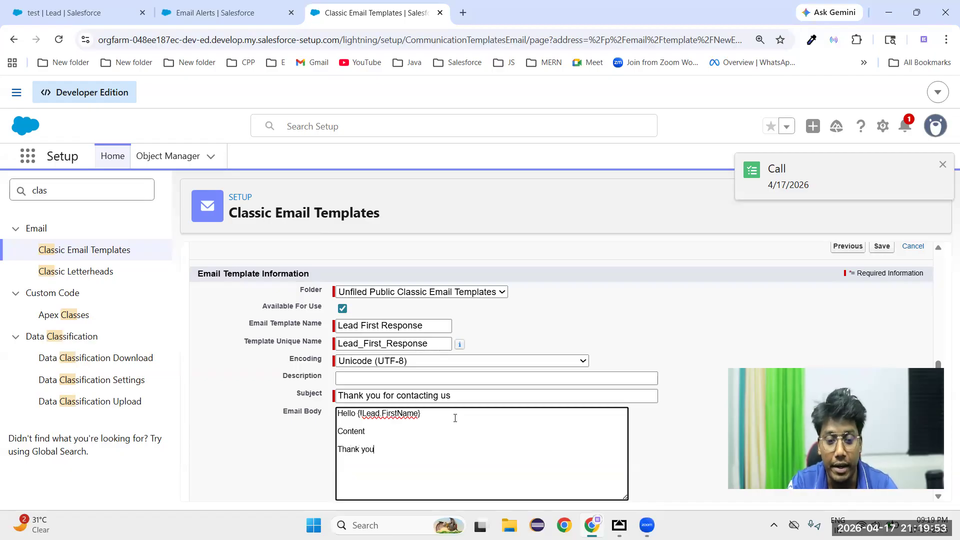
left_click_drag(338, 432, 375, 436)
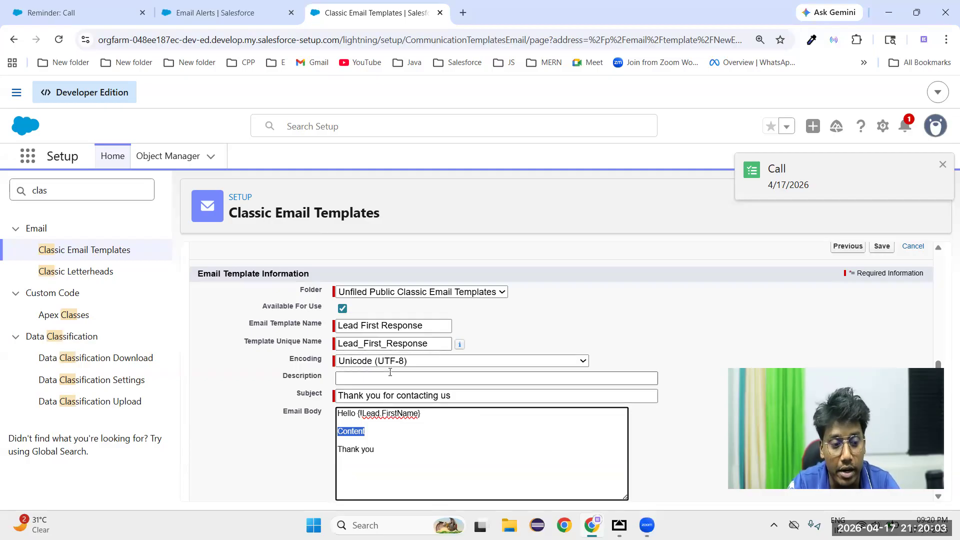
scroll(350, 355, "up", 3)
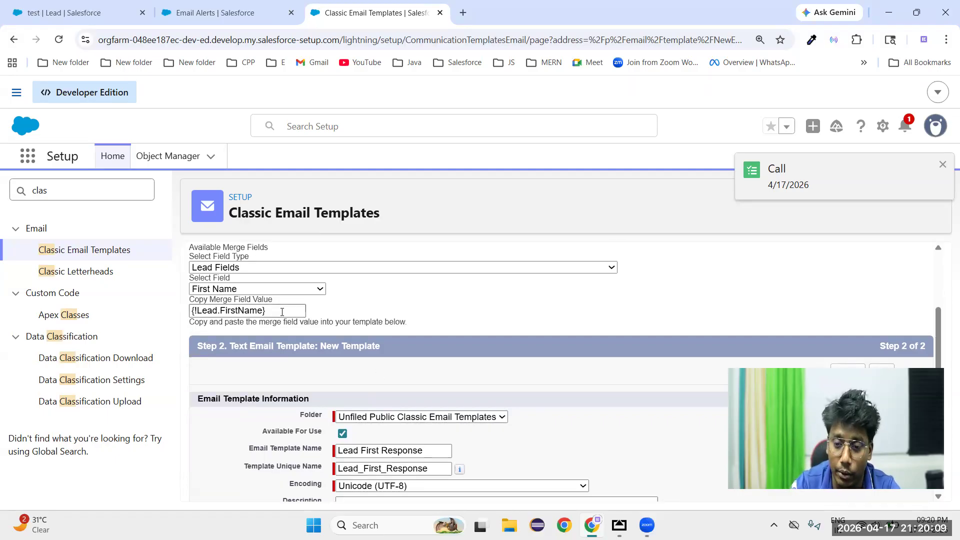
scroll(479, 393, "down", 3)
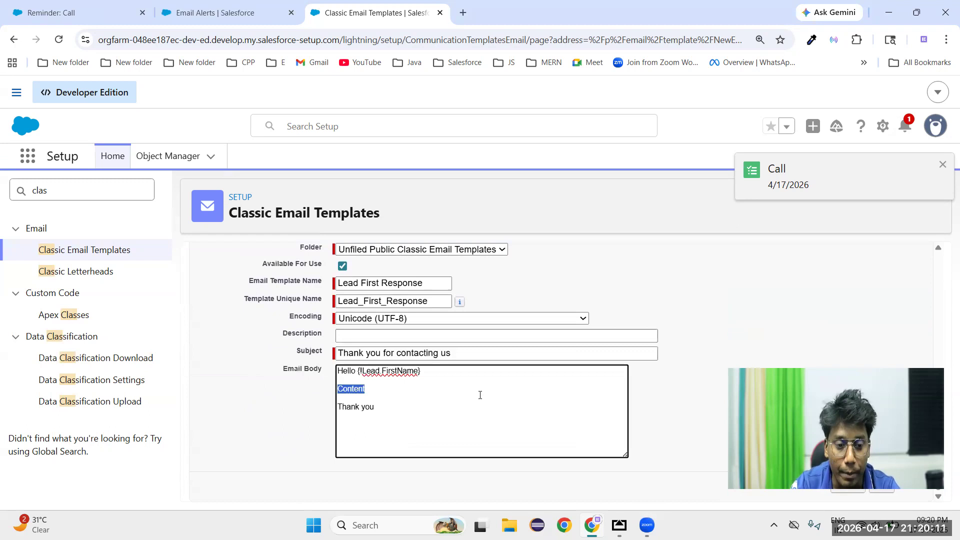
Dismiss the call reminder, save the Lead First Response template and review its details and body preview
left_click(942, 164)
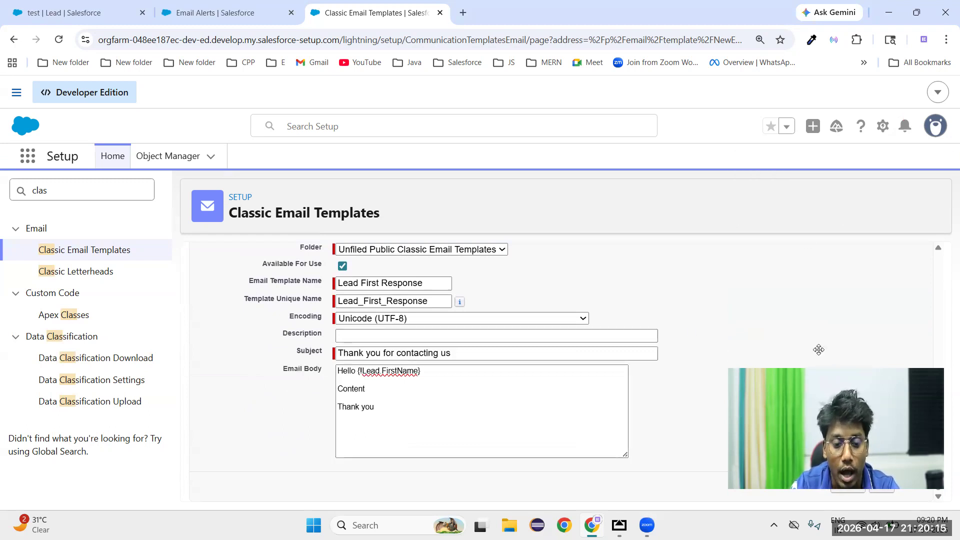
left_click(882, 486)
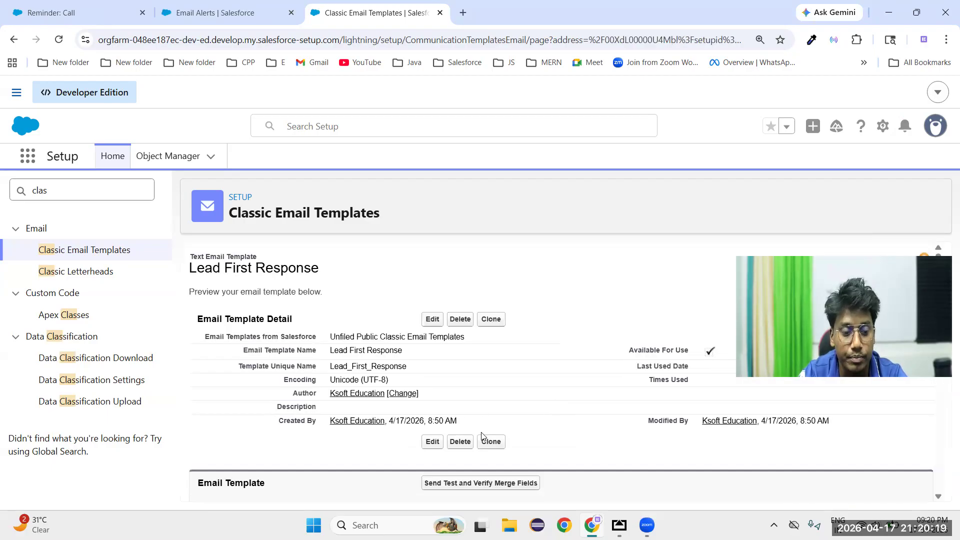
scroll(487, 438, "down", 3)
scroll(300, 425, "down", 3)
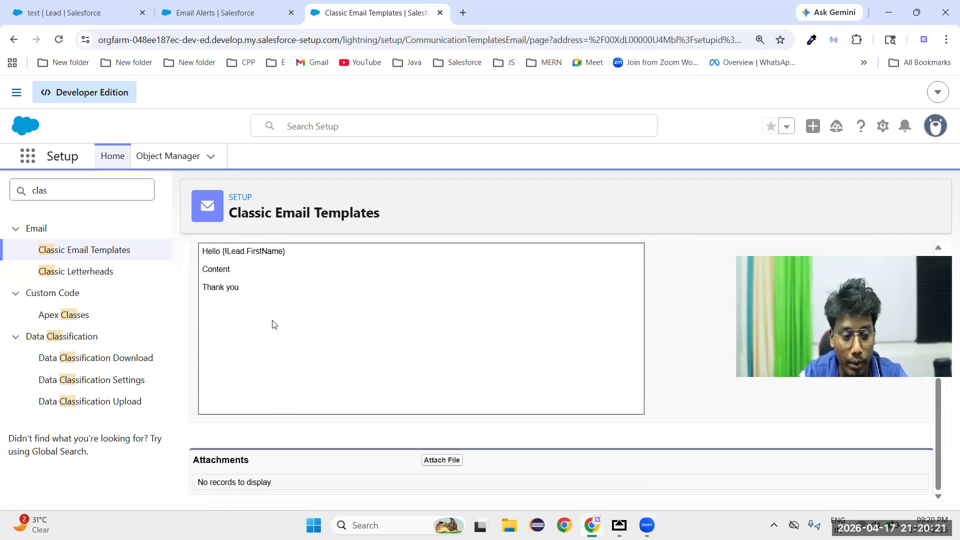
scroll(340, 422, "up", 4)
scroll(340, 424, "up", 2)
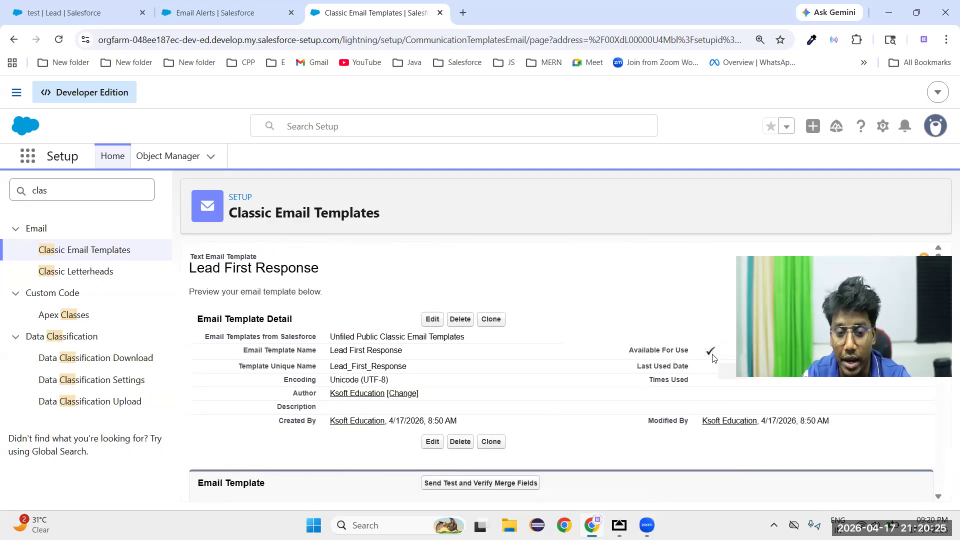
Return to the unfinished Email for lead alert and choose Lead First Response as its email template
left_click(223, 14)
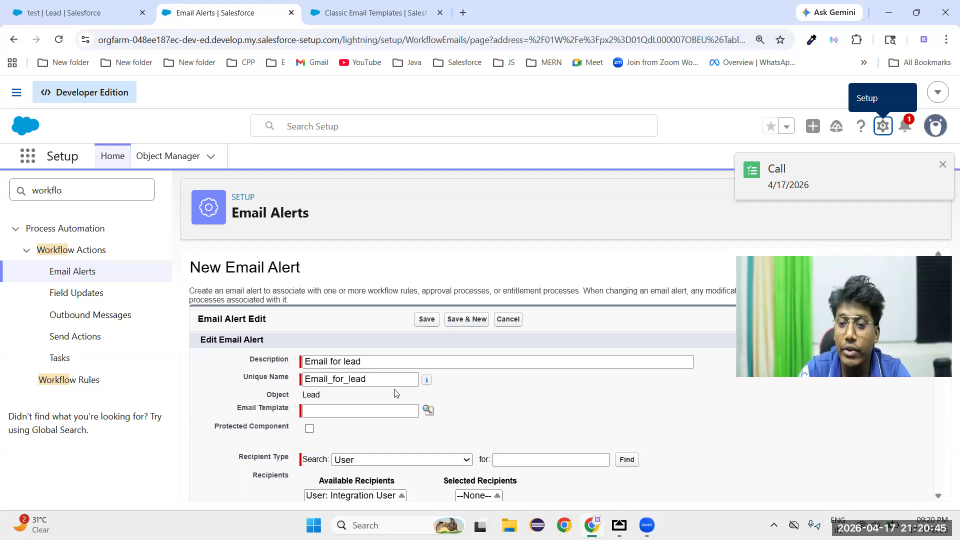
scroll(396, 270, "down", 1)
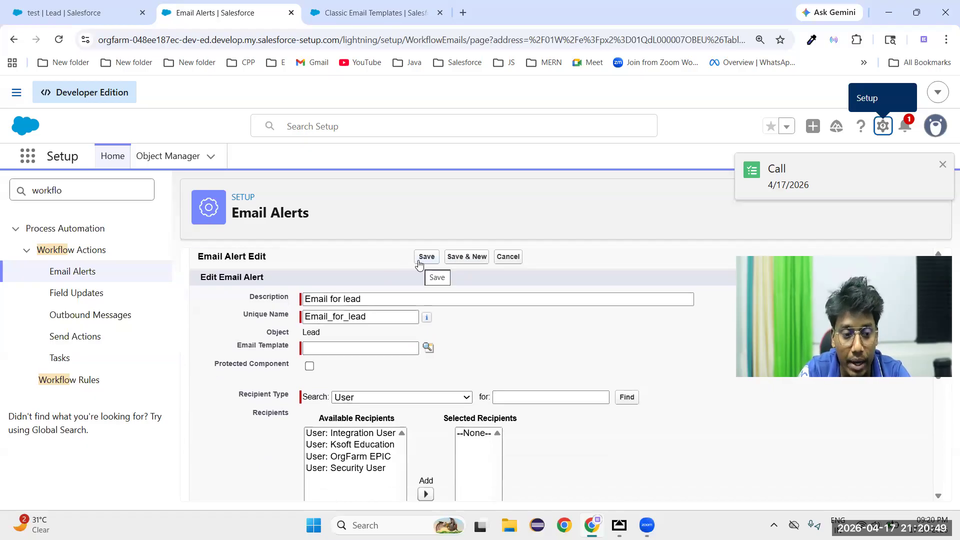
double_click(309, 331)
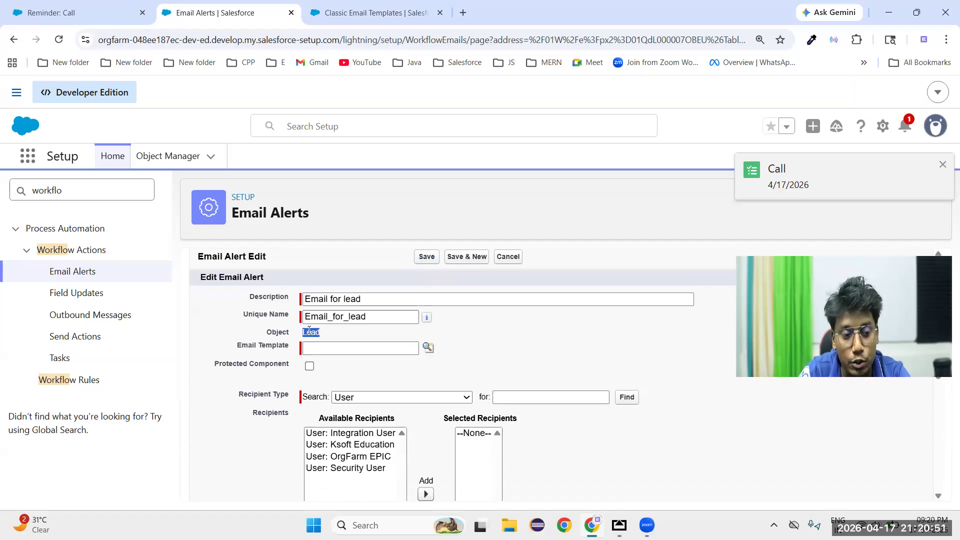
left_click(435, 353)
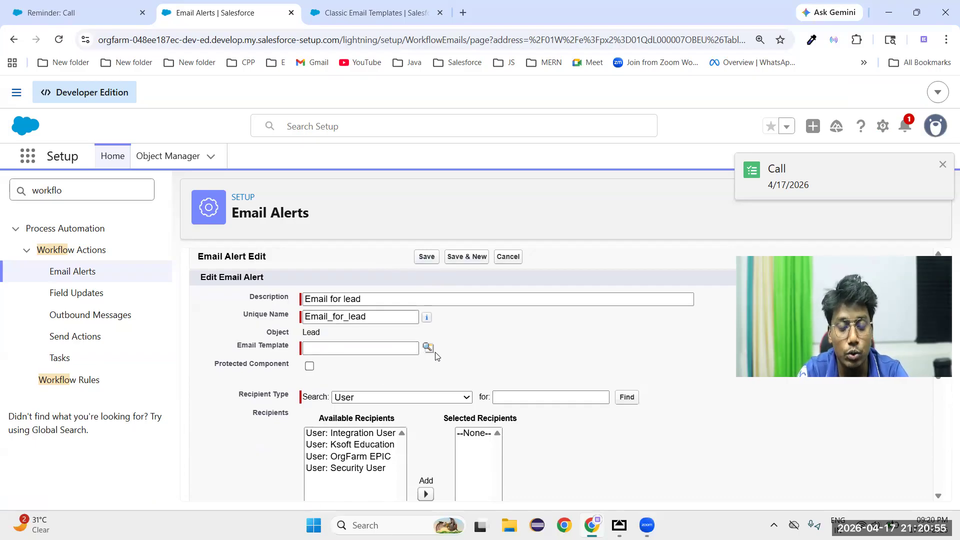
left_click(427, 348)
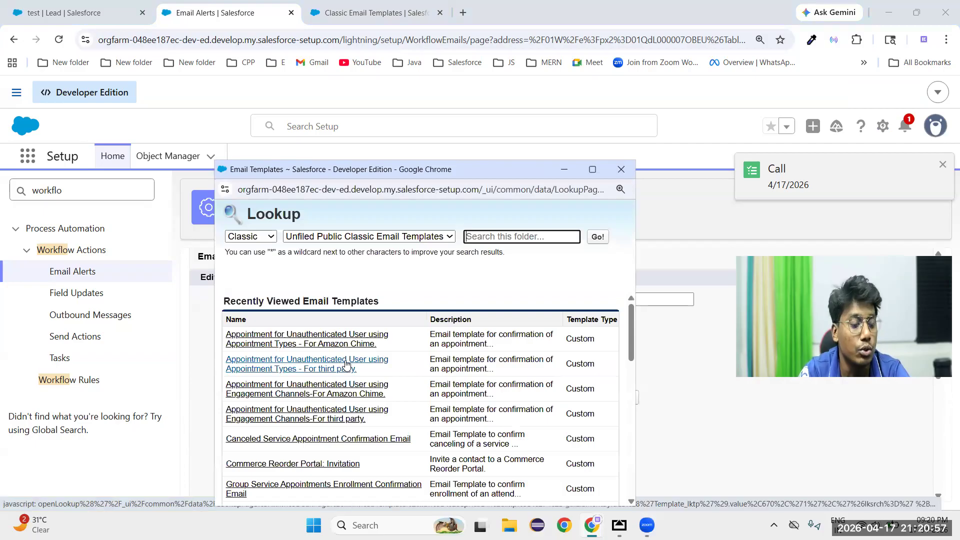
scroll(346, 370, "down", 15)
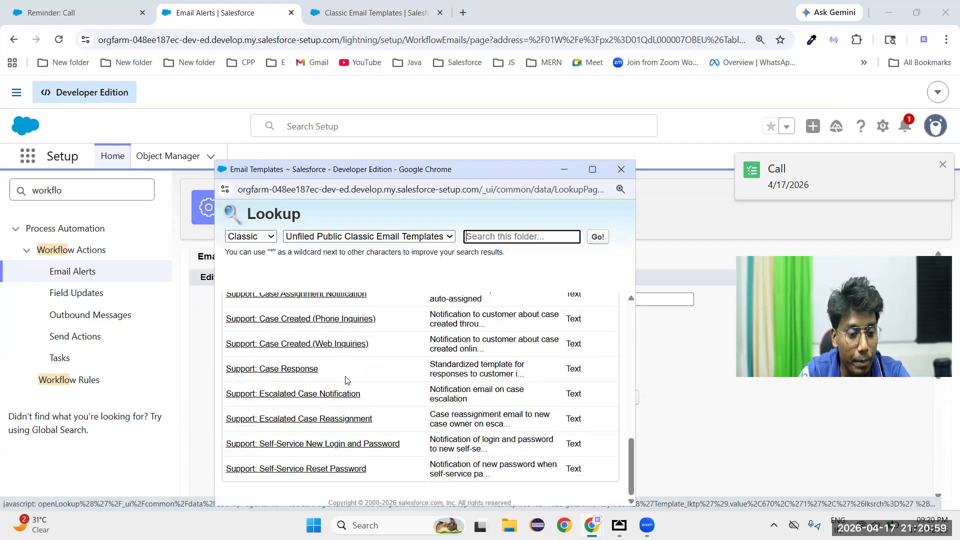
scroll(328, 418, "up", 4)
scroll(328, 418, "up", 3)
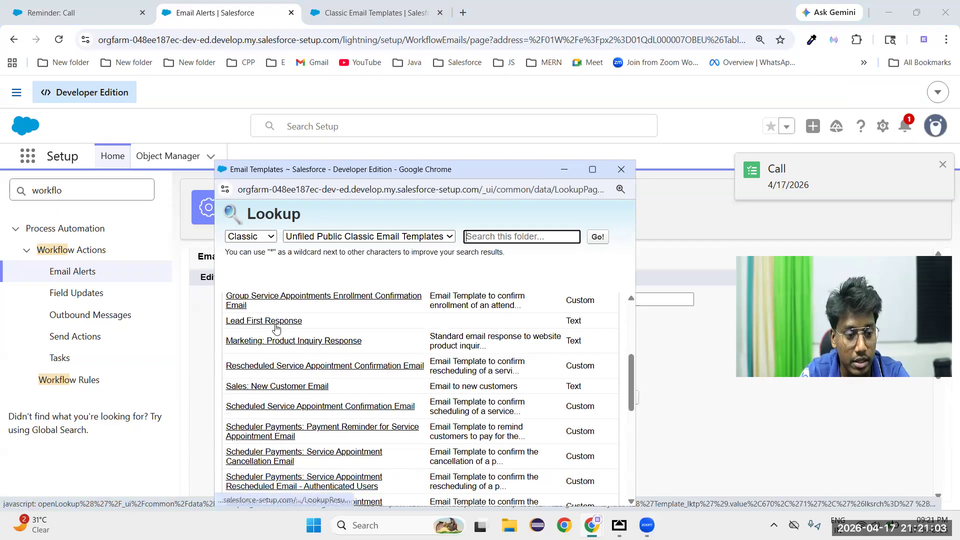
left_click(247, 326)
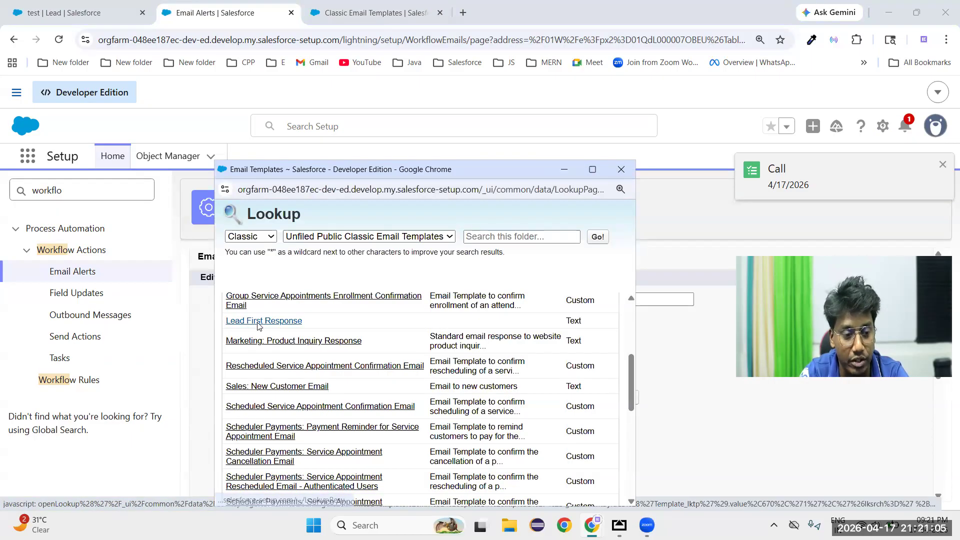
left_click(259, 324)
Set the alert's recipient type to Email Field and add Email Field: Email to the selected recipients
scroll(411, 344, "down", 1)
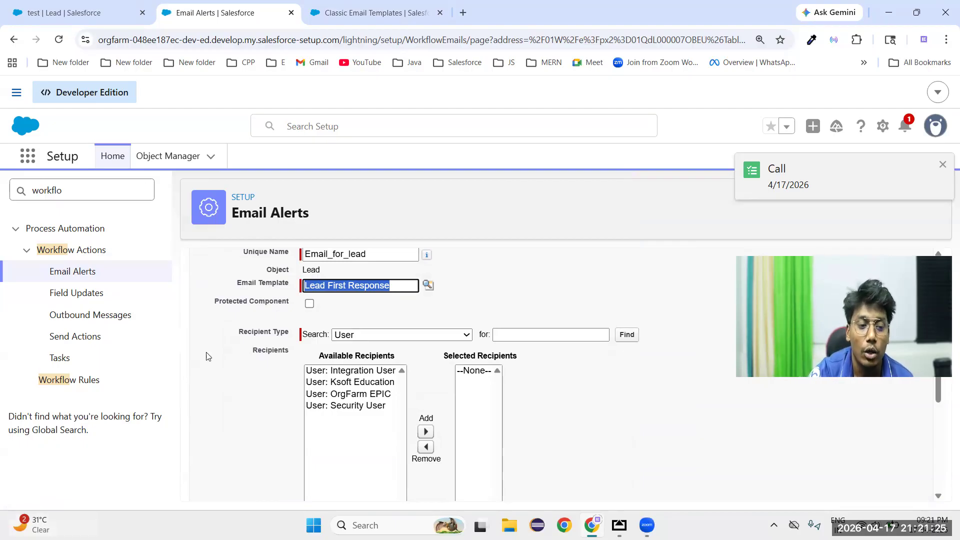
left_click(363, 338)
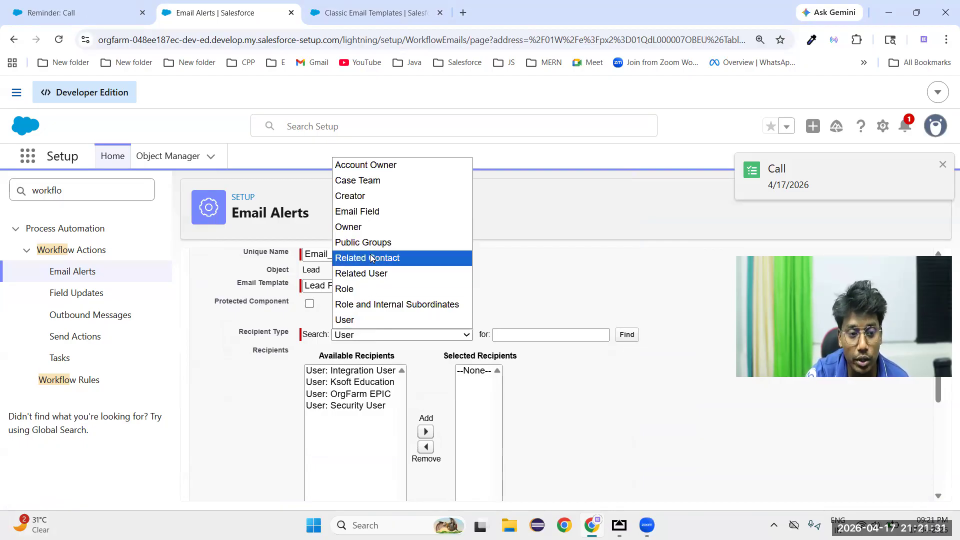
left_click(365, 214)
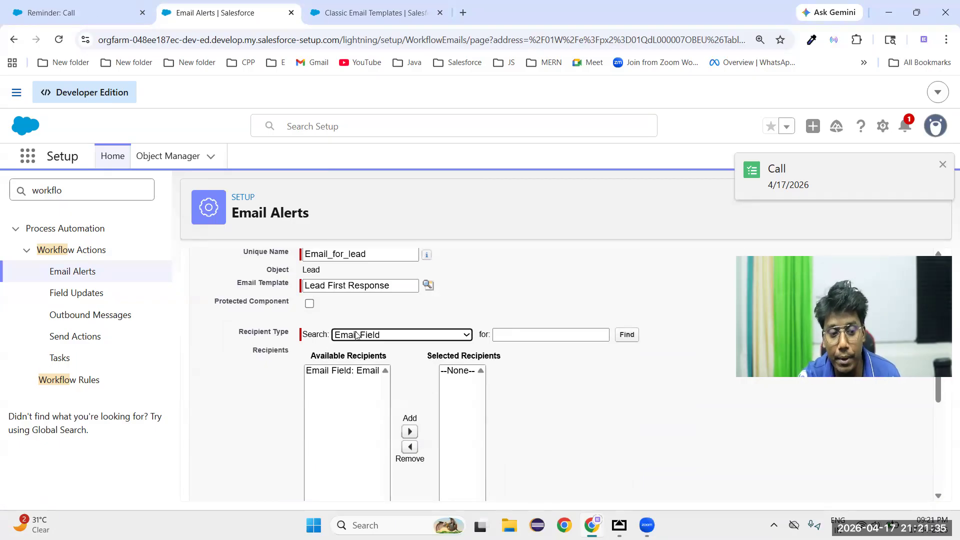
left_click(342, 376)
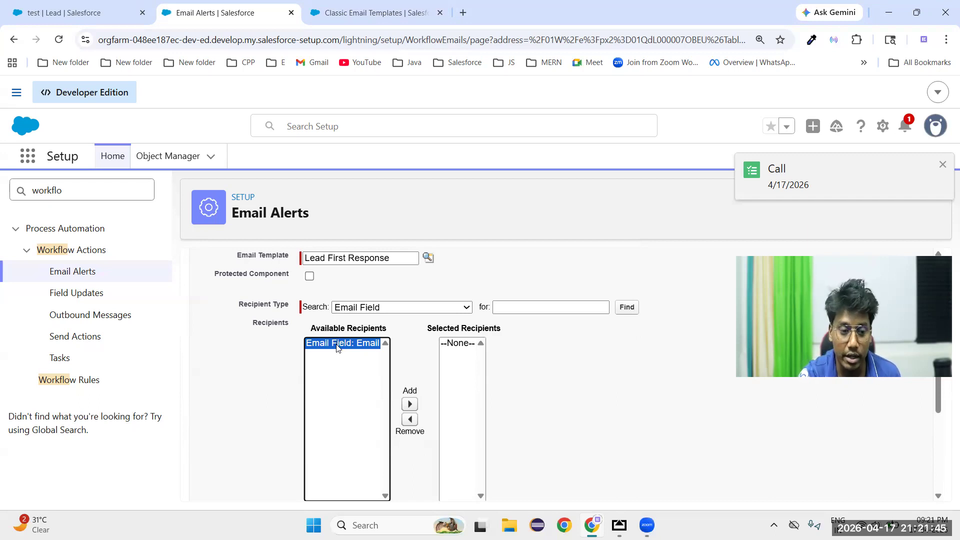
left_click(410, 403)
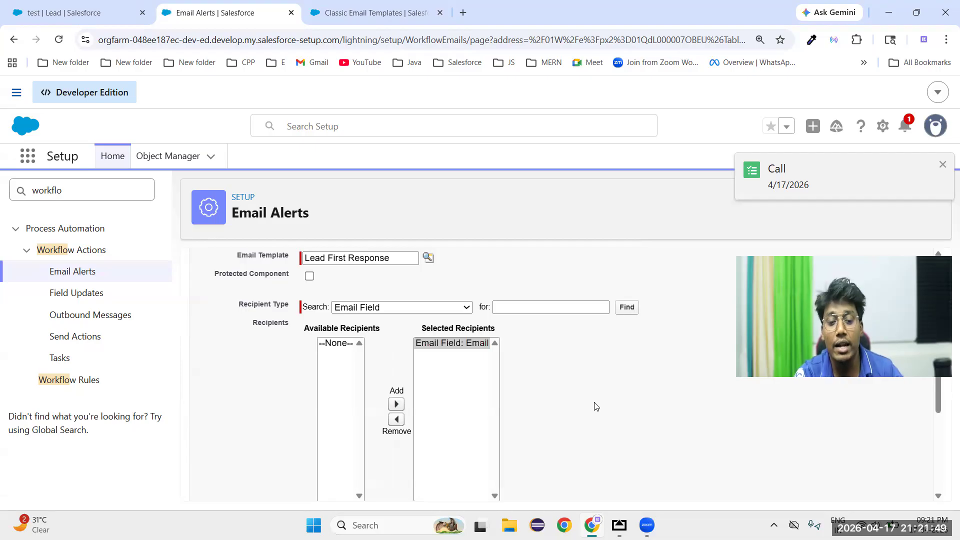
Review the additional emails and From address options, leave them at their defaults, and save the email alert
scroll(596, 406, "down", 5)
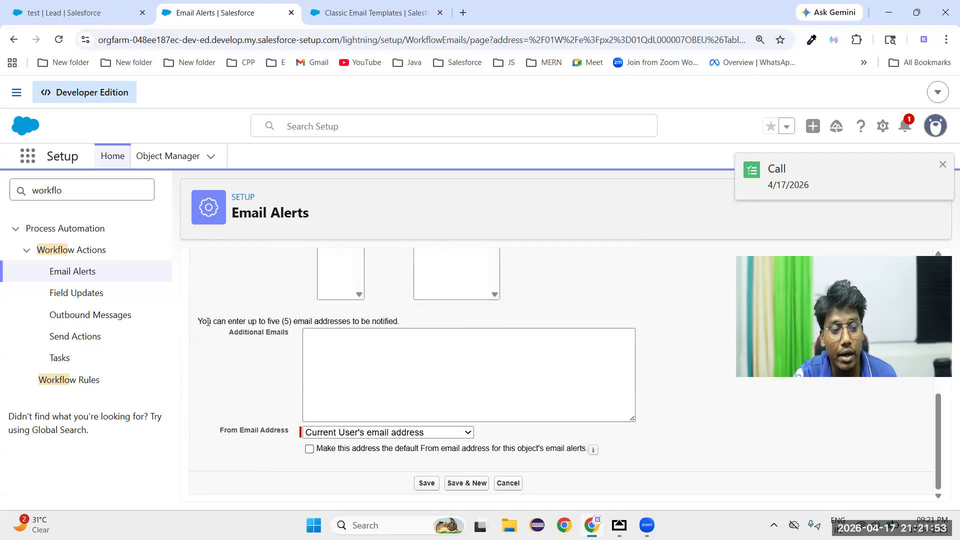
left_click_drag(407, 327, 407, 345)
left_click(384, 381)
scroll(400, 322, "up", 2)
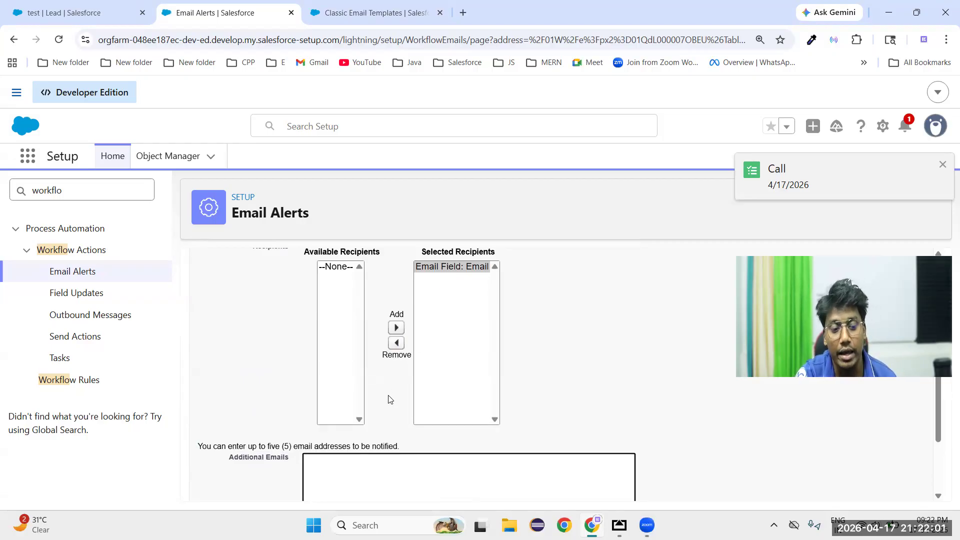
scroll(372, 446, "down", 1)
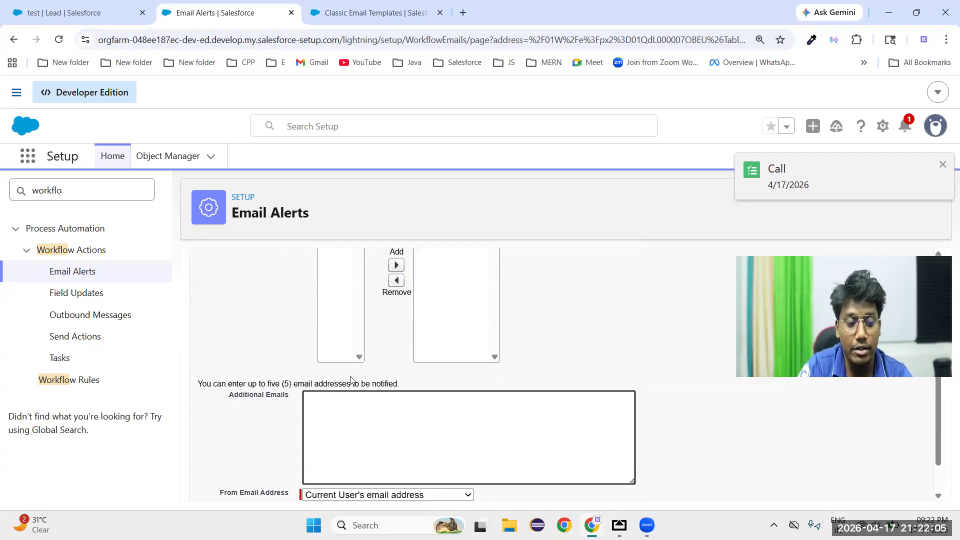
scroll(350, 381, "down", 1)
scroll(350, 381, "down", 1)
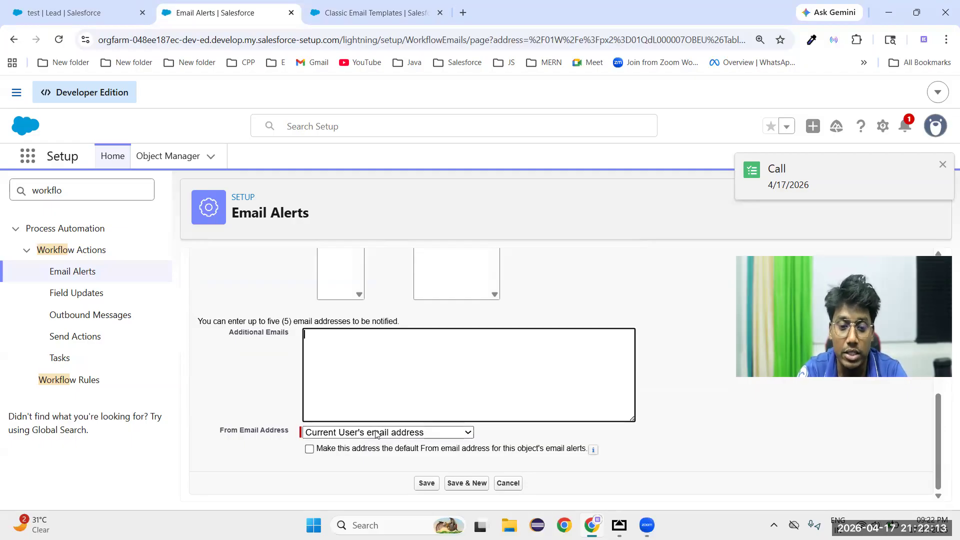
left_click(427, 483)
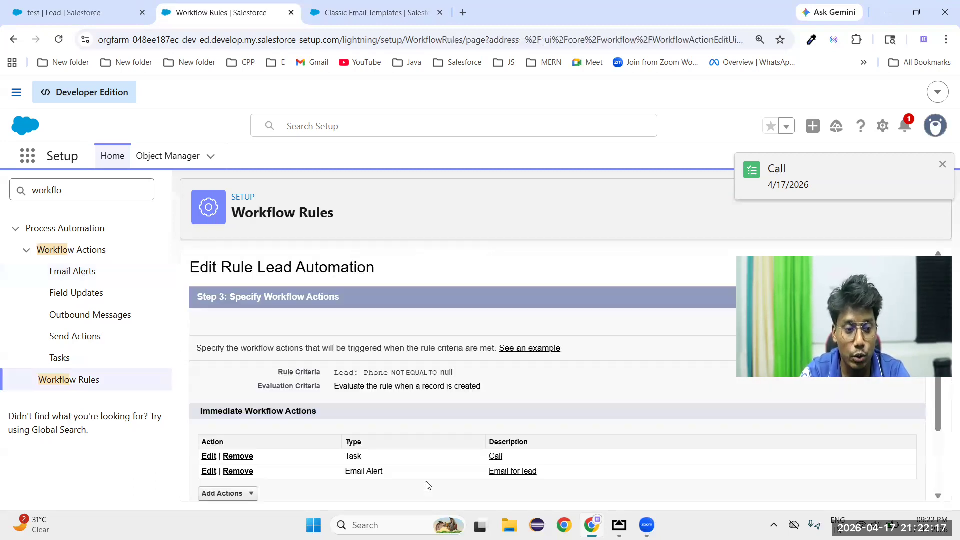
Add a new field update action to the Lead Automation rule and name it Field Updating
scroll(449, 425, "down", 2)
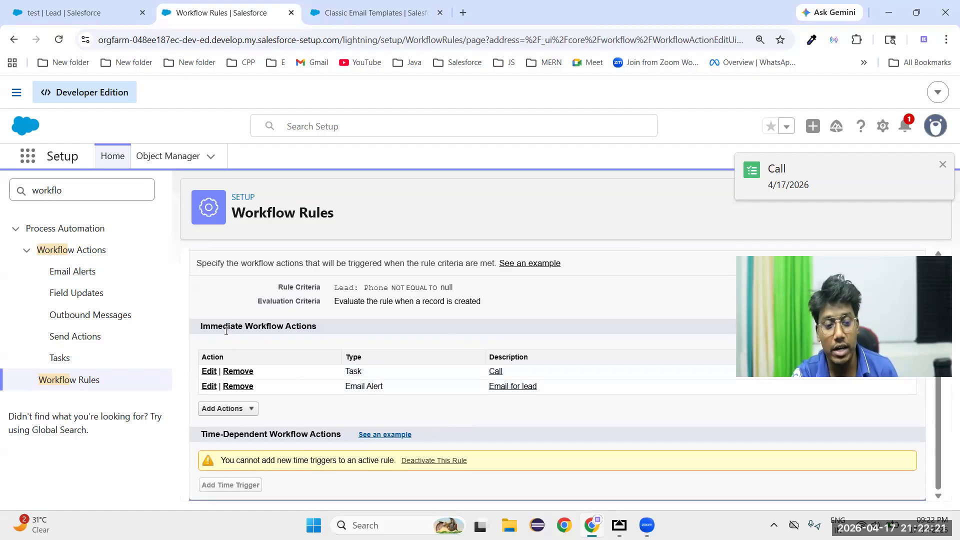
left_click(248, 413)
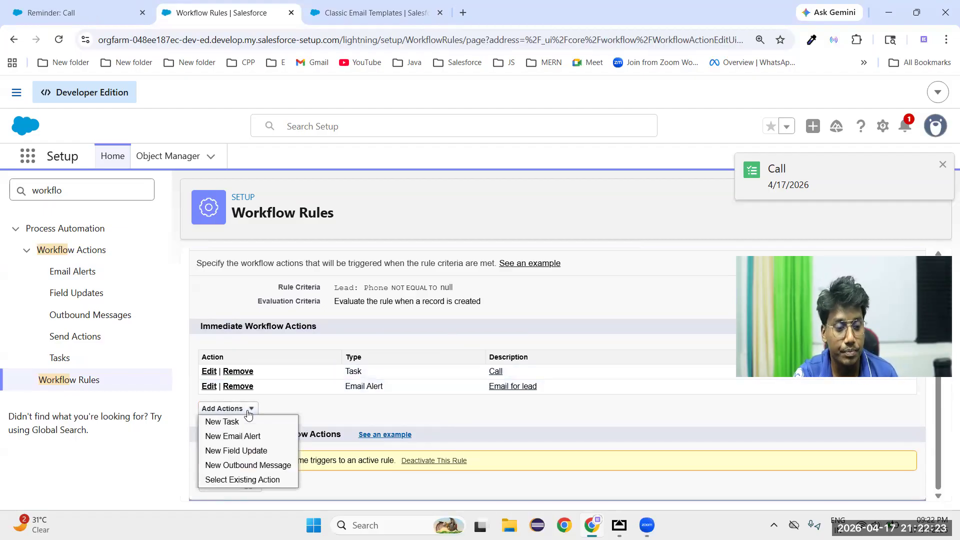
left_click(236, 450)
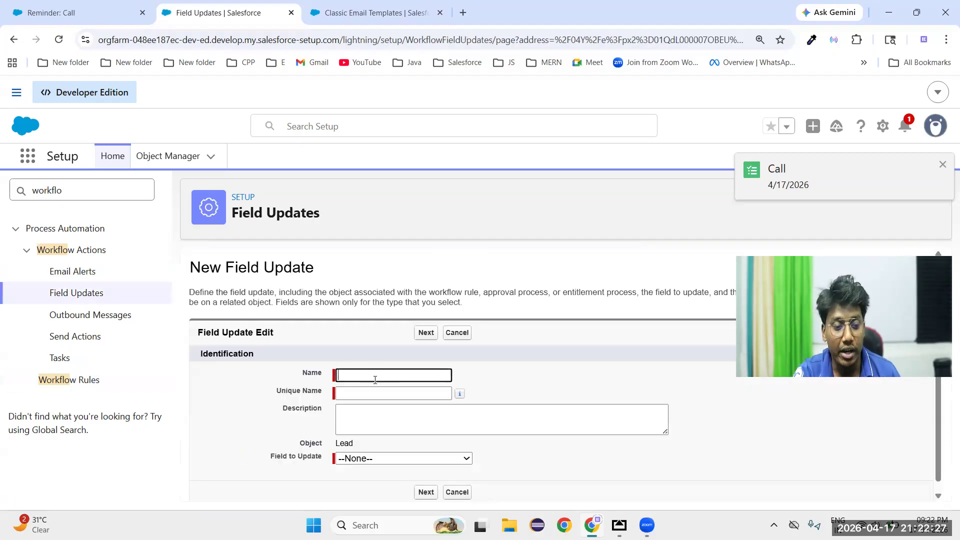
type("Field Updating")
left_click(610, 357)
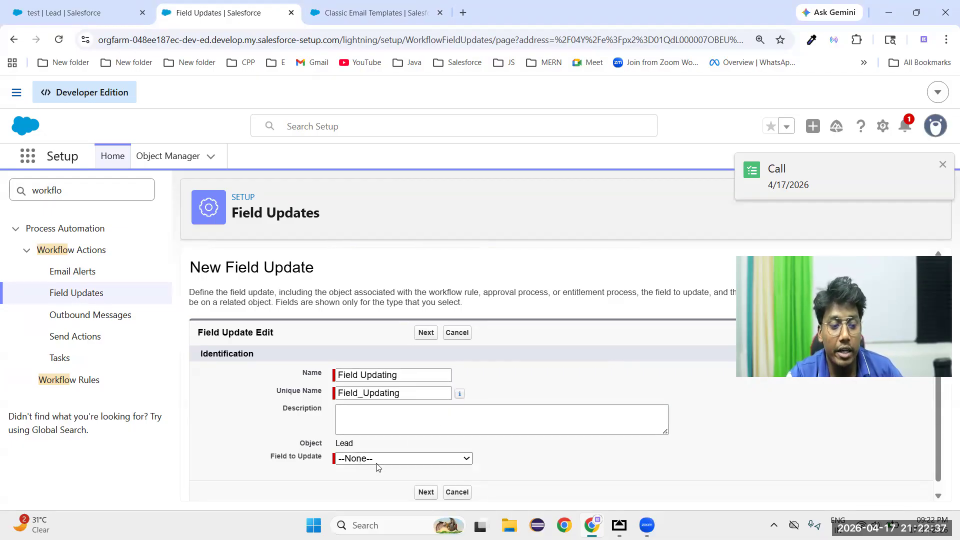
Choose Rating as the lead field to update and continue to its new value options
double_click(344, 443)
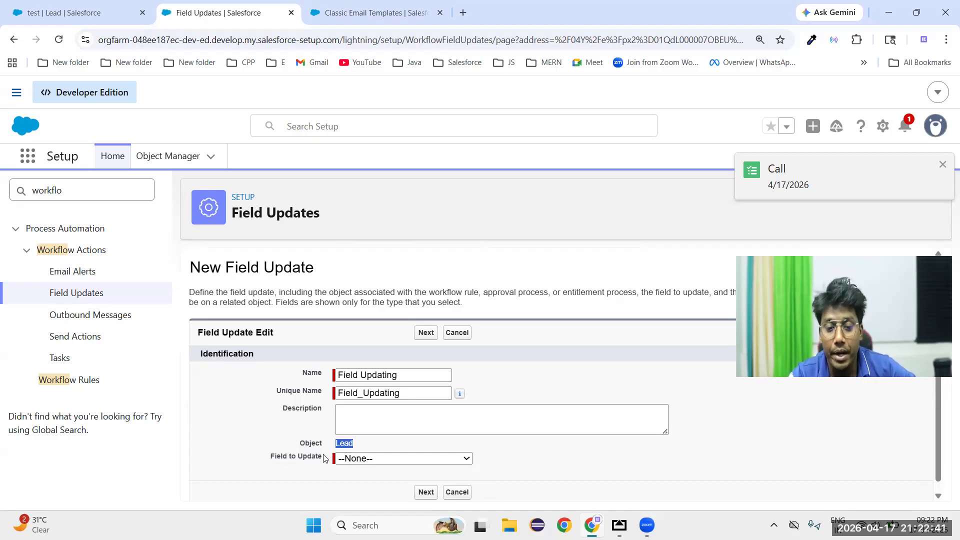
left_click(392, 458)
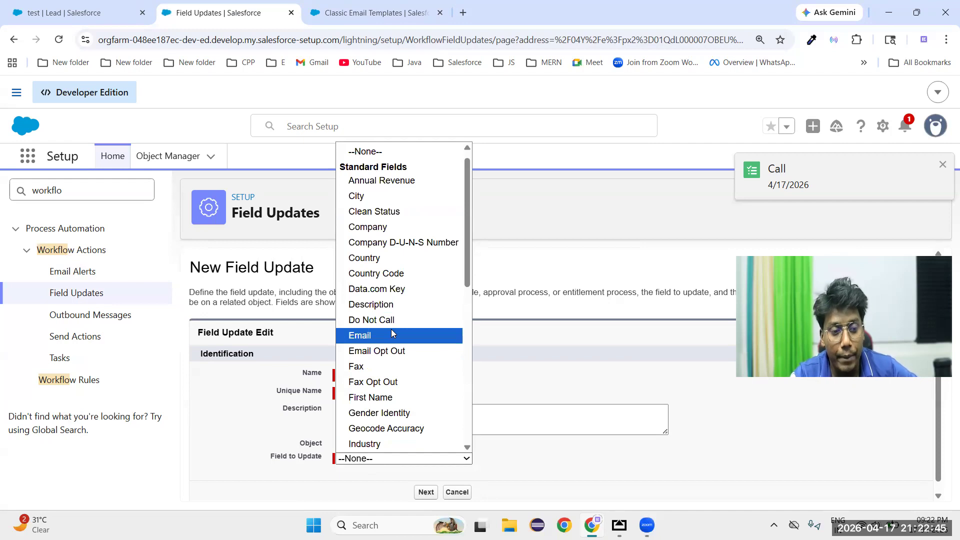
scroll(392, 330, "down", 5)
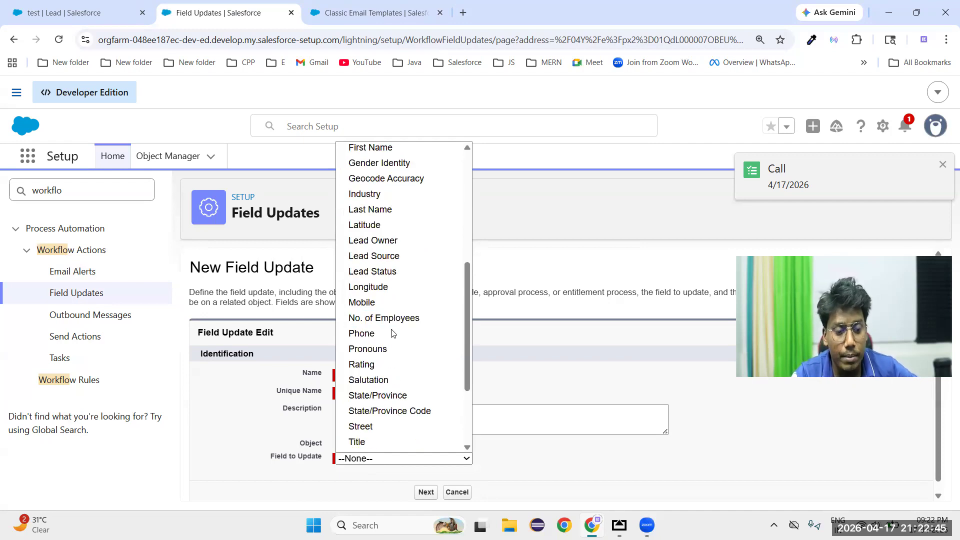
left_click(377, 371)
left_click(425, 482)
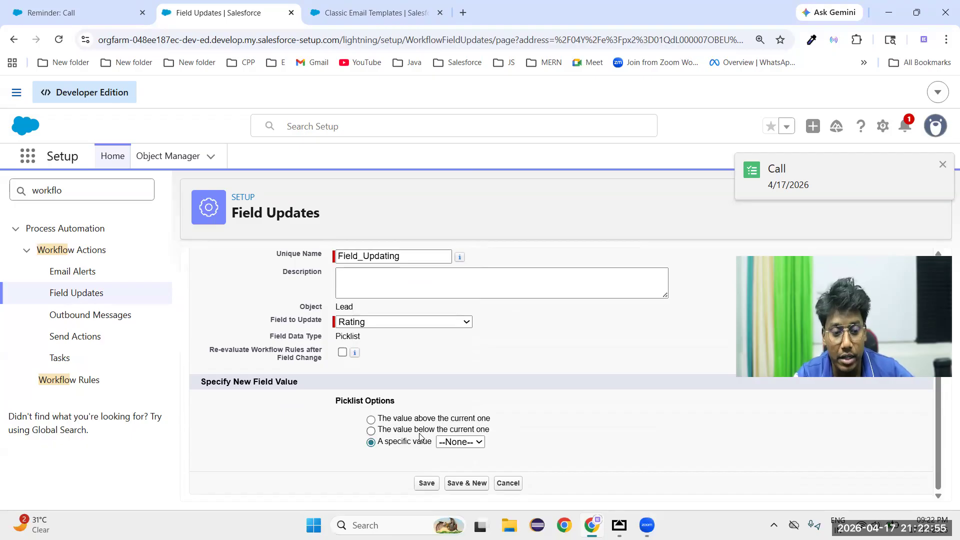
Set the specific new Rating value to Hot and save the field update
left_click(480, 443)
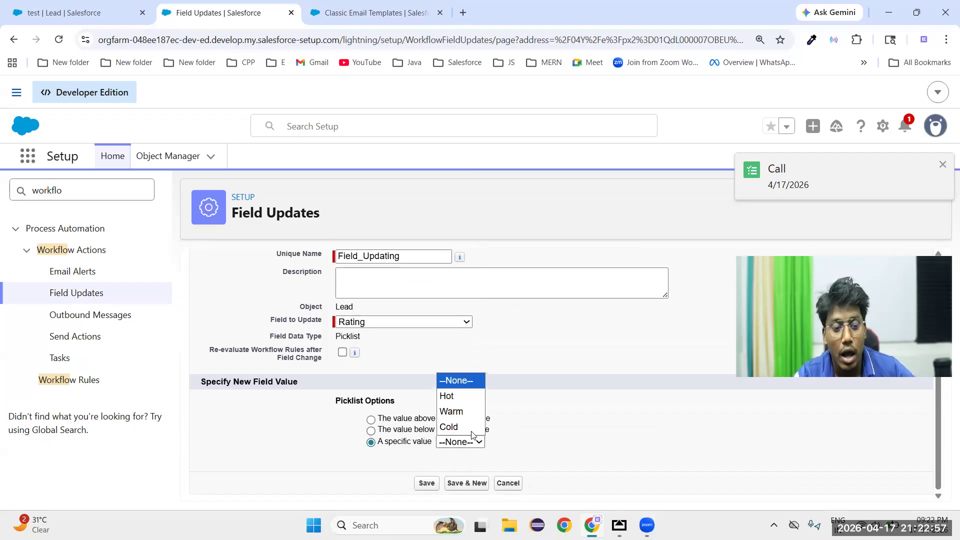
left_click(449, 395)
left_click(426, 483)
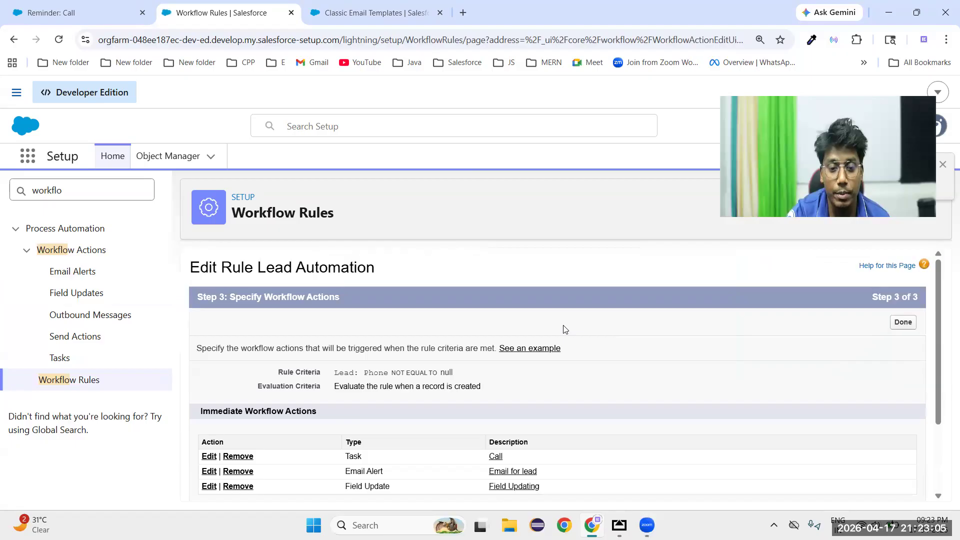
Finish editing the Lead Automation rule's workflow actions and review its rule criteria on the detail page
left_click(899, 322)
scroll(393, 399, "down", 3)
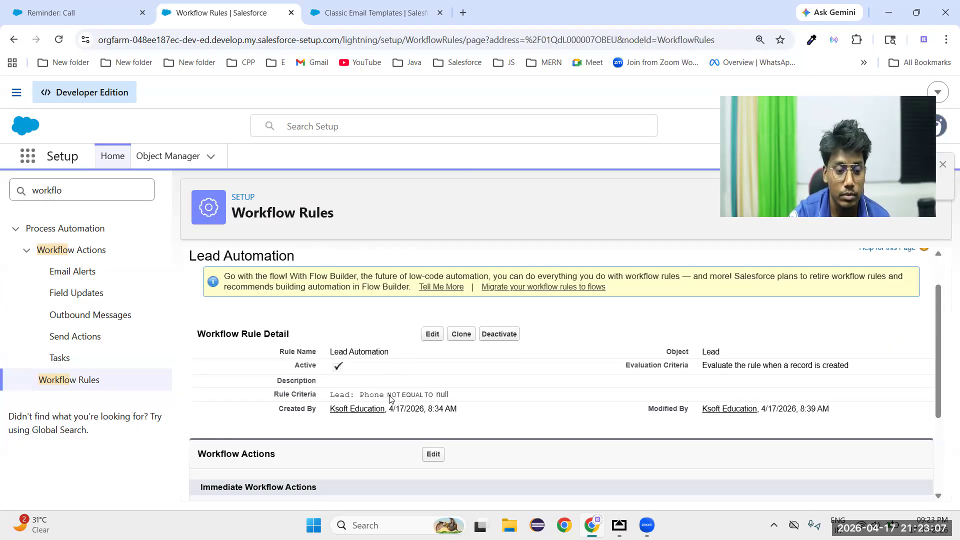
scroll(448, 381, "up", 3)
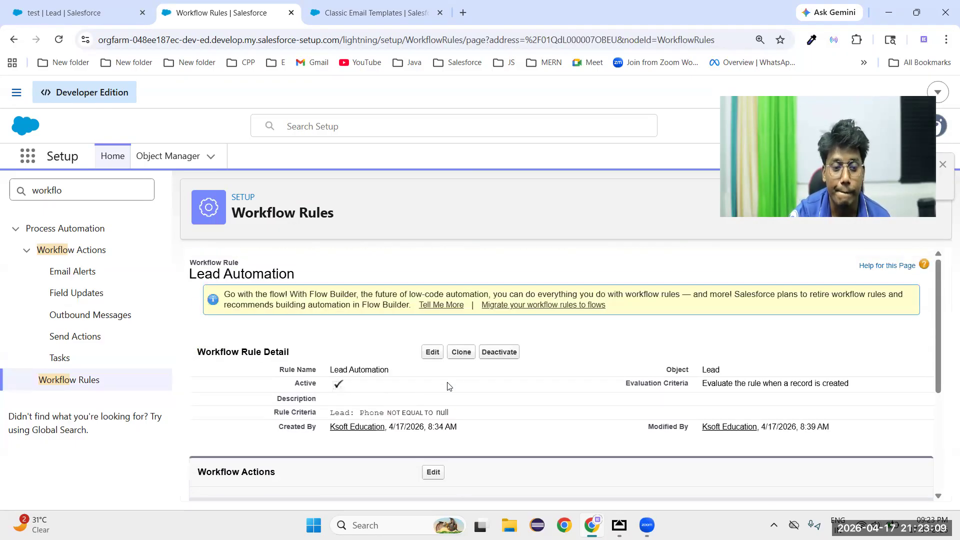
left_click_drag(330, 412, 479, 410)
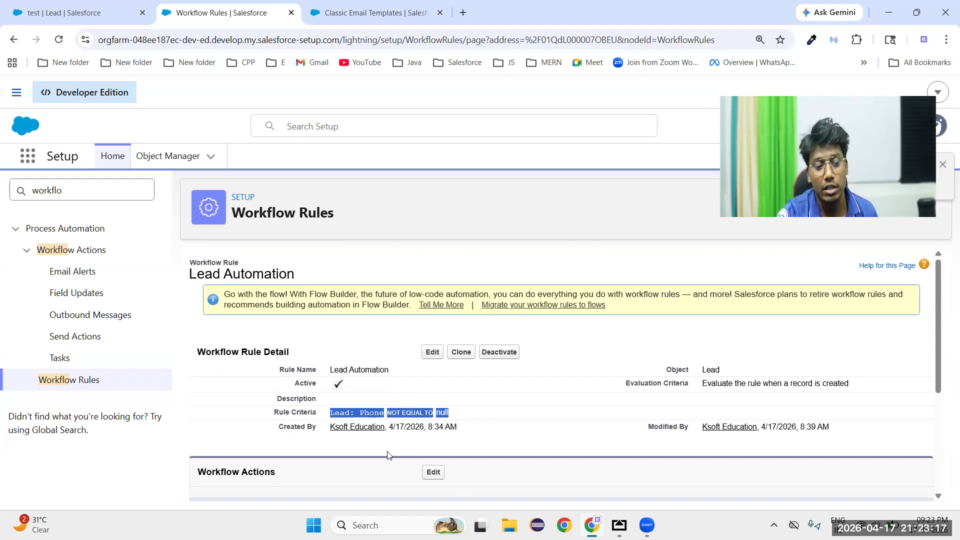
Review the Lead Automation rule's criteria and its list of immediate workflow actions
scroll(388, 455, "down", 1)
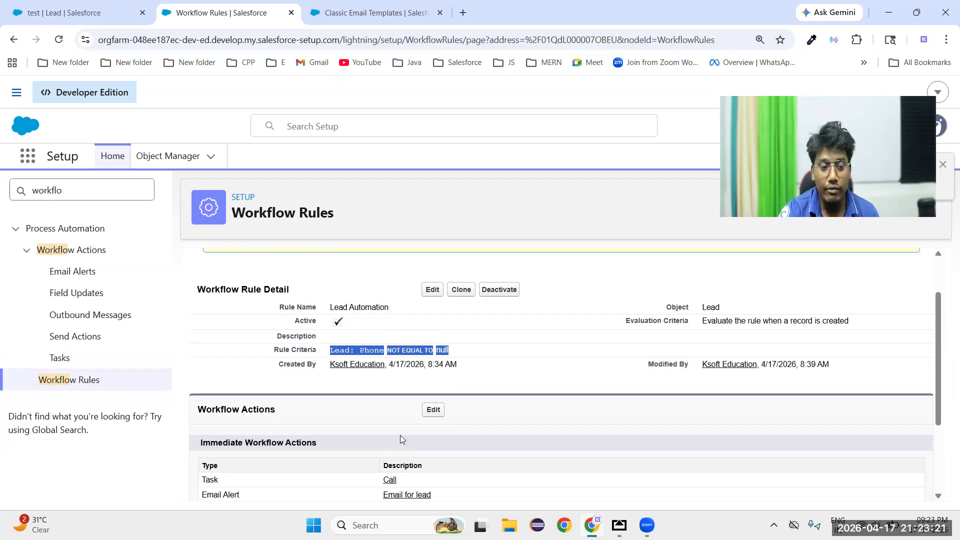
left_click(334, 350)
left_click_drag(331, 350, 460, 361)
scroll(437, 368, "down", 1)
left_click_drag(204, 404, 582, 458)
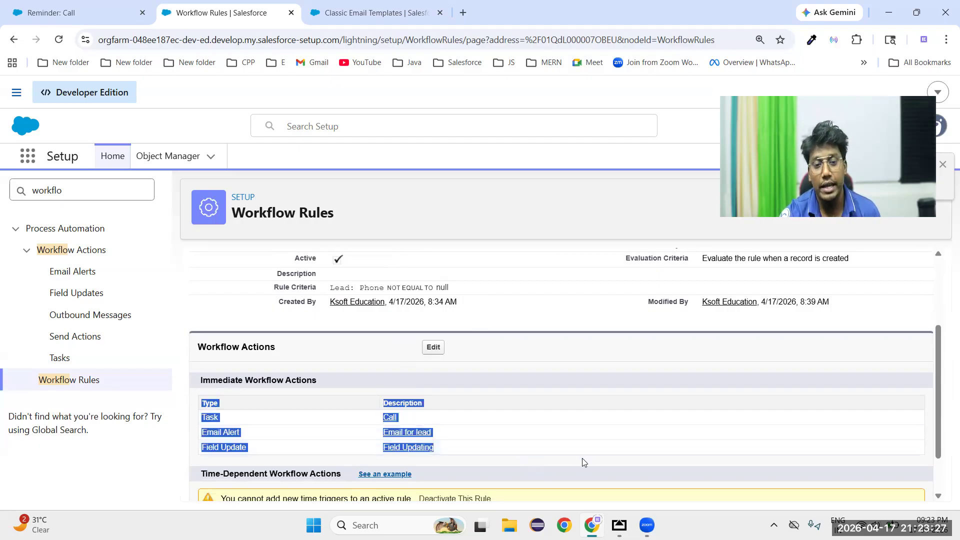
left_click(605, 467)
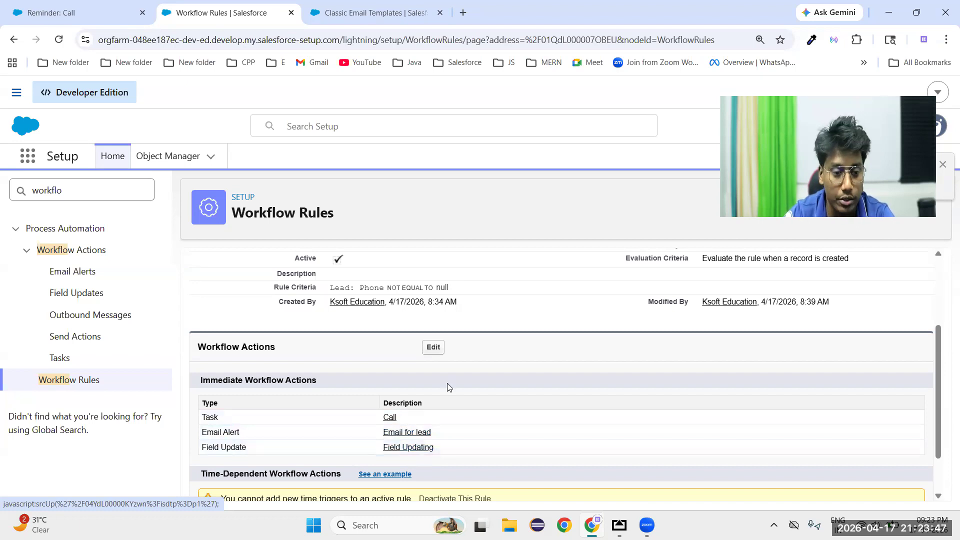
scroll(517, 362, "up", 3)
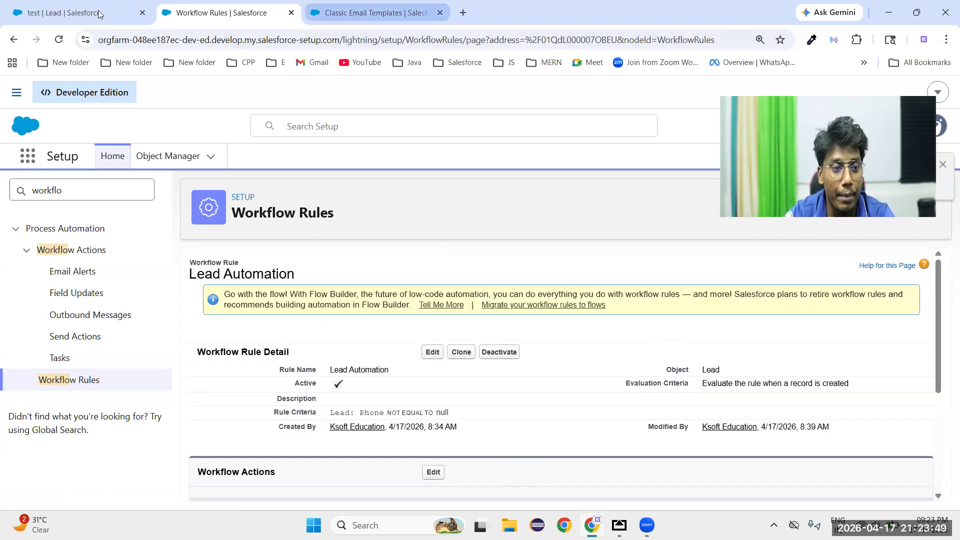
Start a new lead in the Sales app and enter test as its last name
left_click(81, 13)
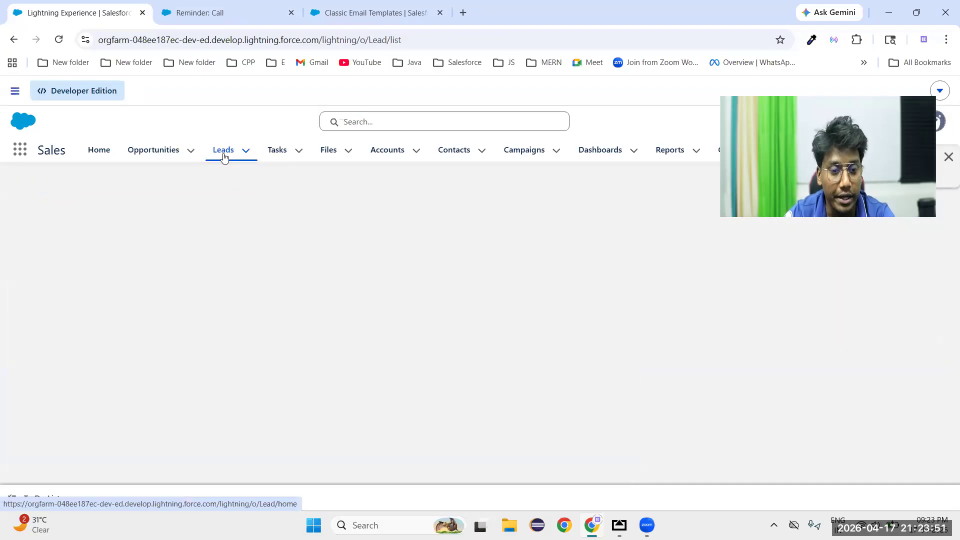
left_click(223, 155)
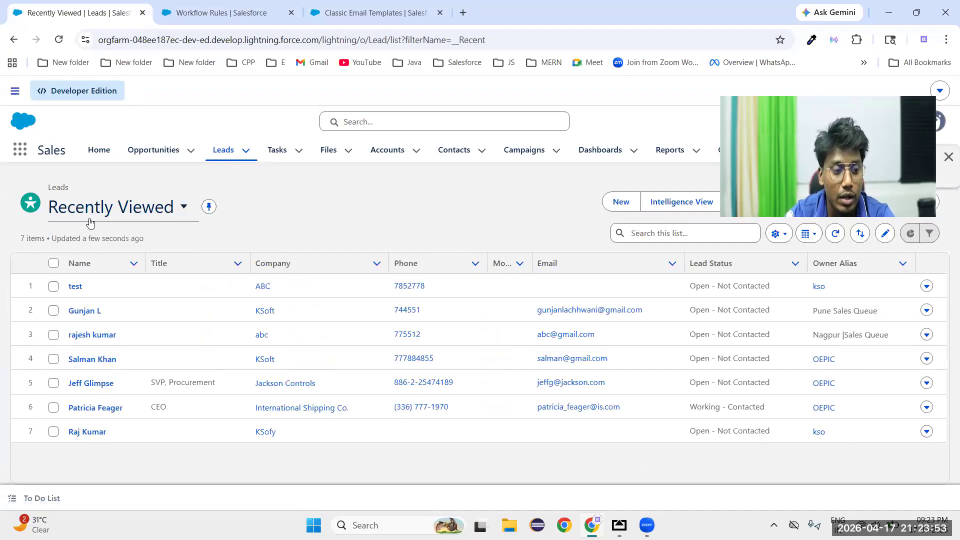
left_click(620, 206)
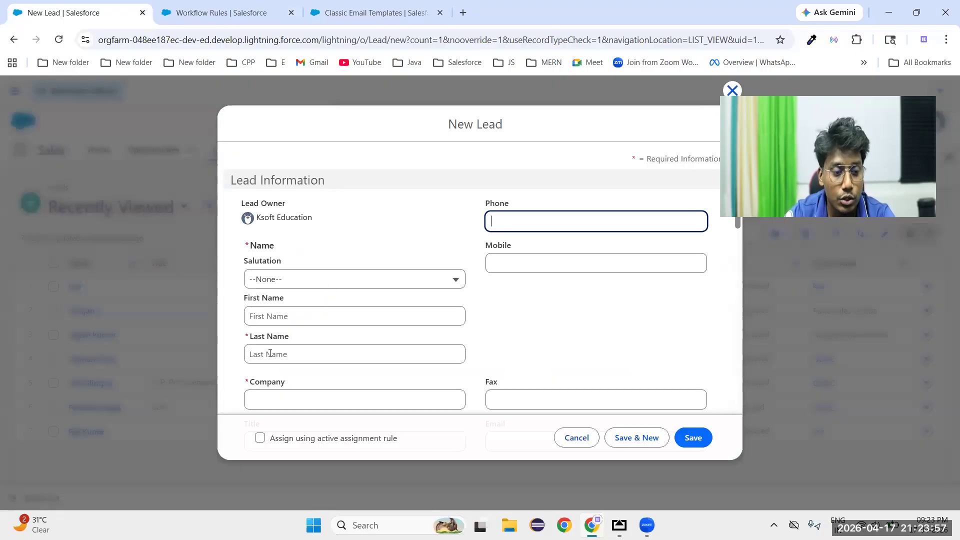
left_click(270, 353)
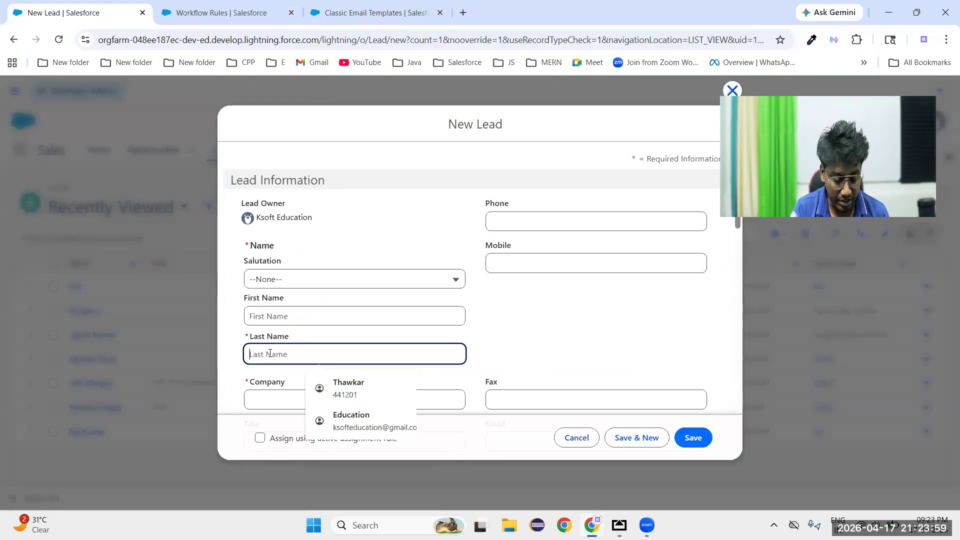
type("test")
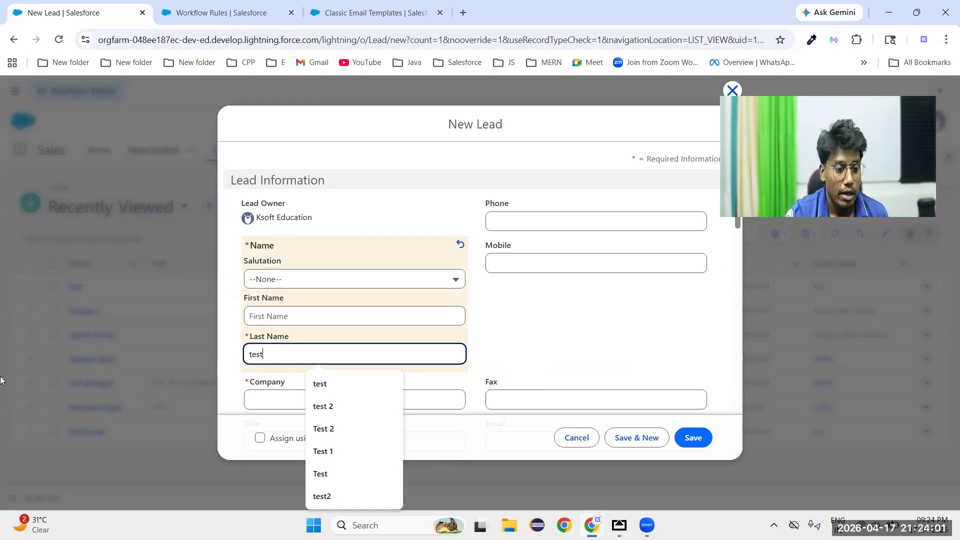
Set the new lead's company to test and fill in its phone number
left_click(264, 403)
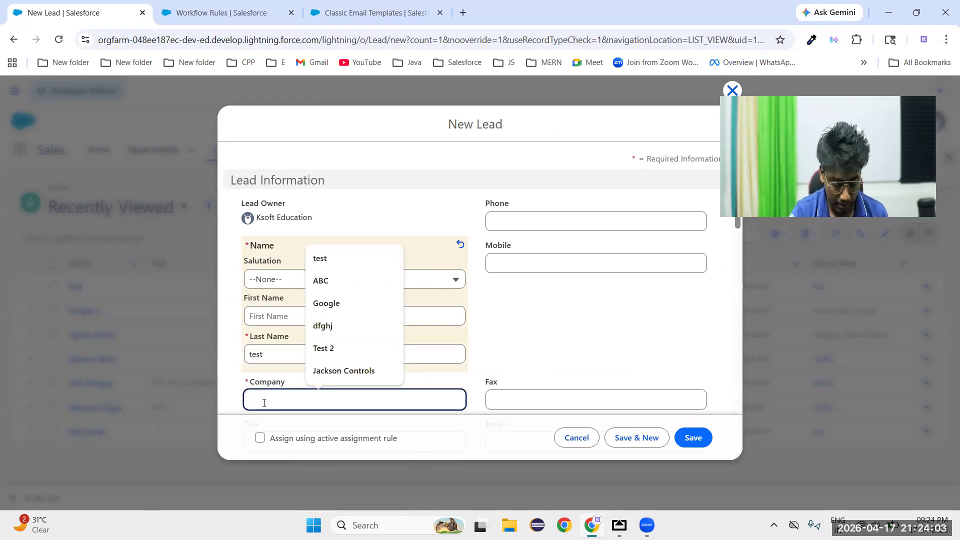
type("test")
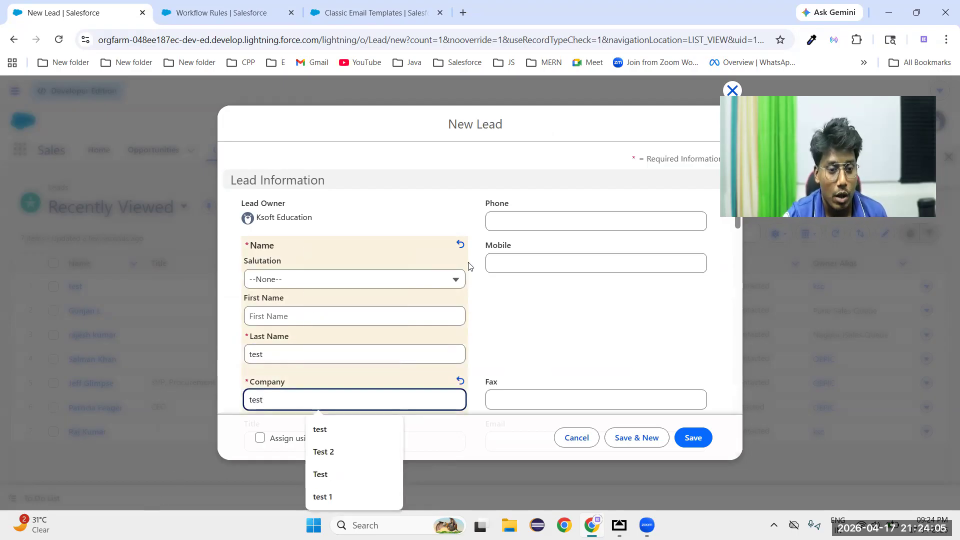
left_click(527, 221)
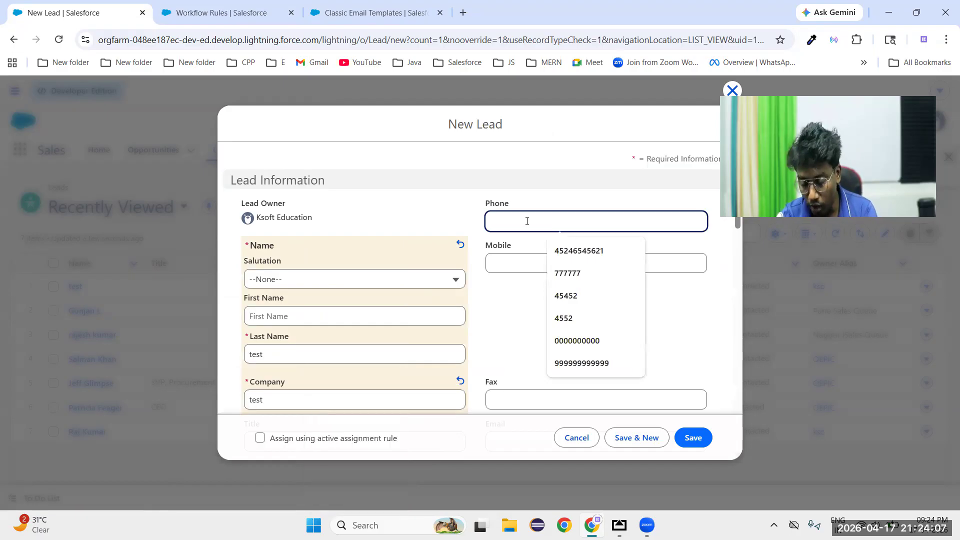
type("72377878")
left_click(510, 313)
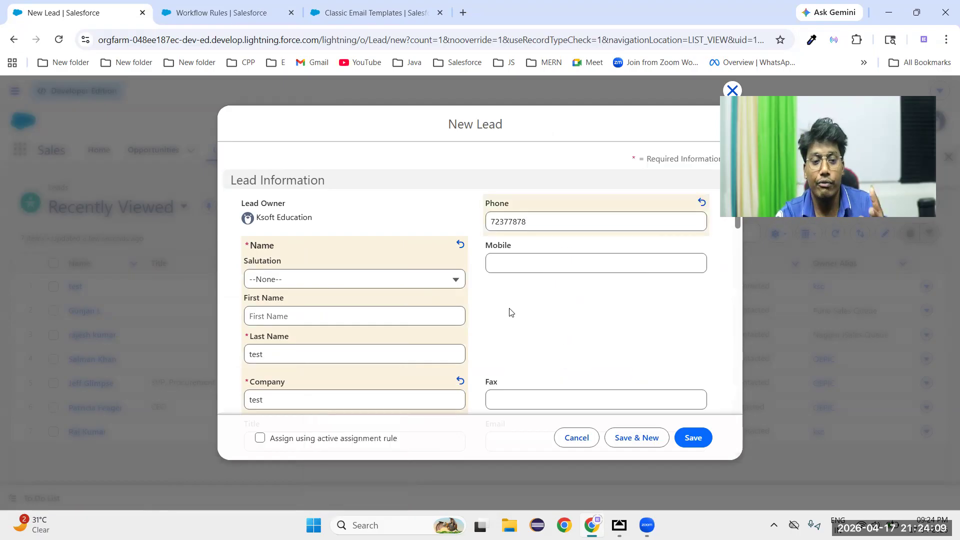
Enter the lead's email address, leaving Rating unset, and save the new lead
scroll(510, 310, "down", 3)
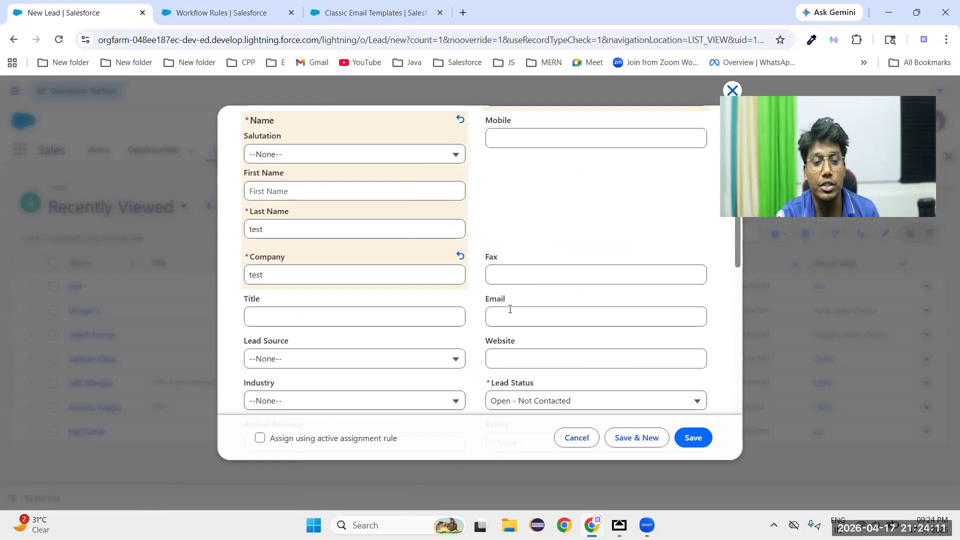
scroll(510, 309, "down", 3)
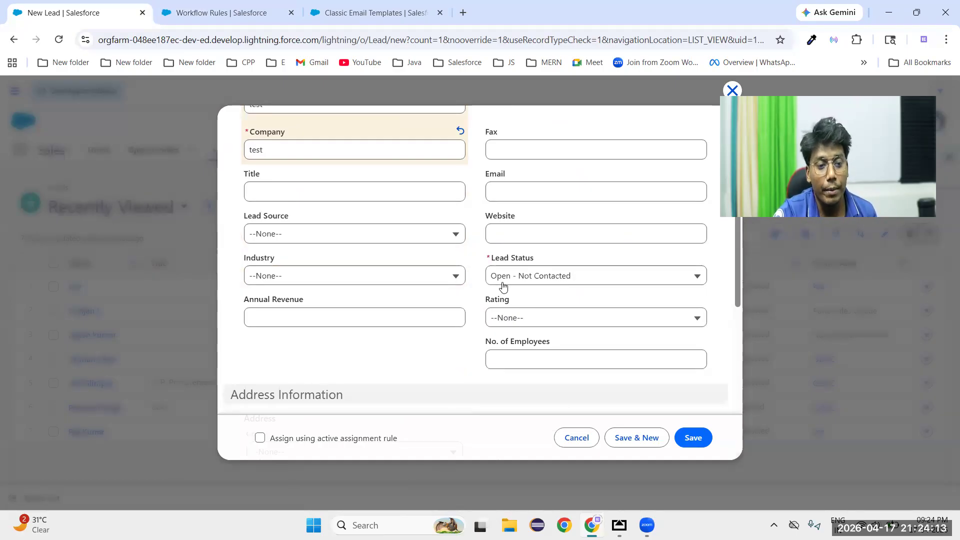
scroll(502, 283, "up", 1)
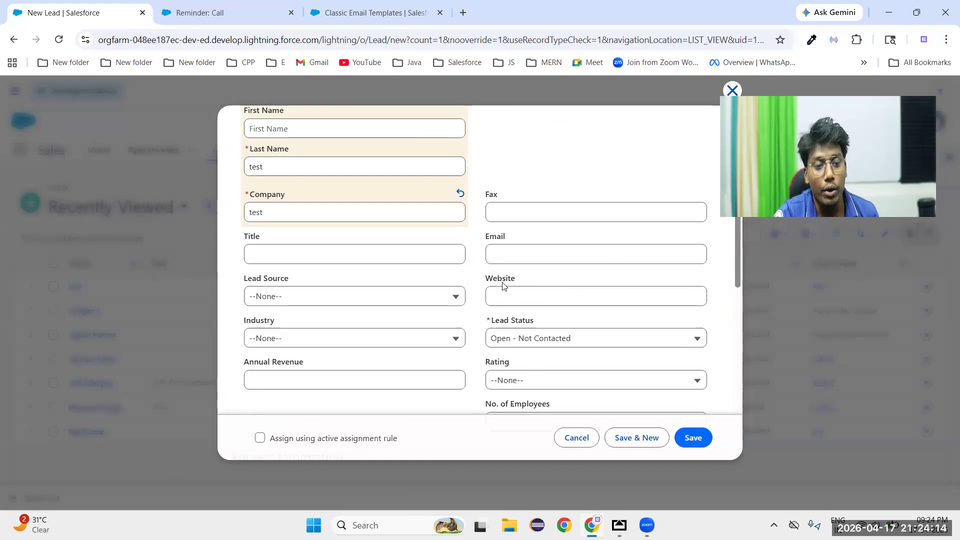
left_click(517, 254)
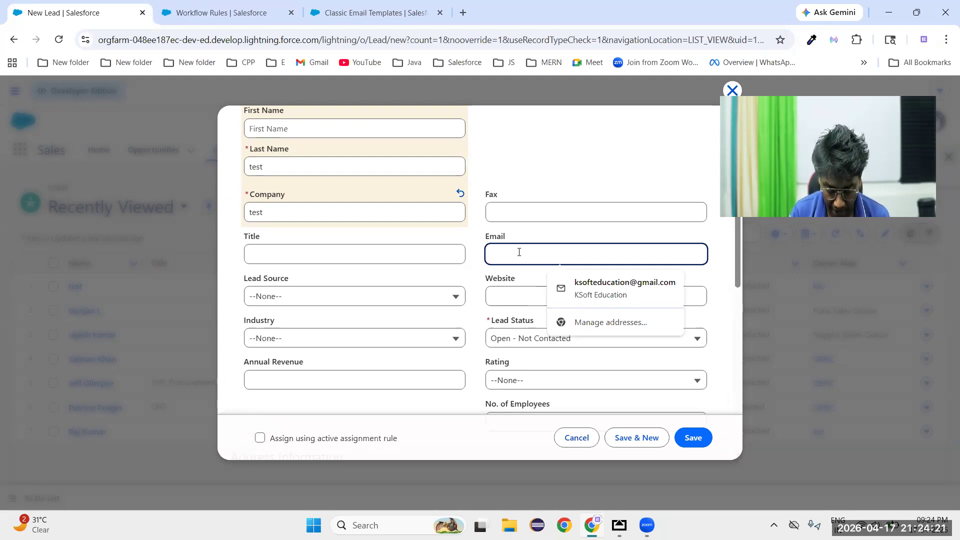
type("nag")
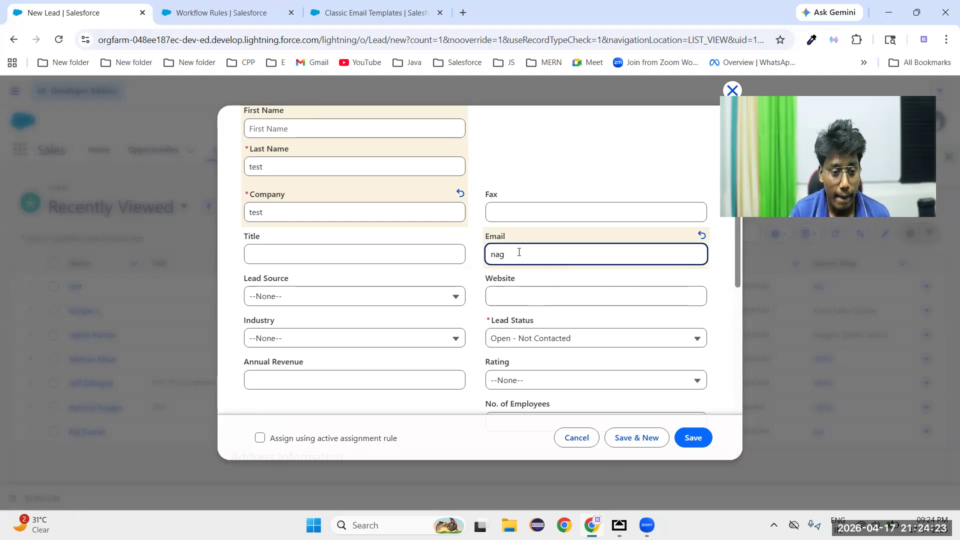
key("BackSpace")
key("BackSpace")
key("BackSpace")
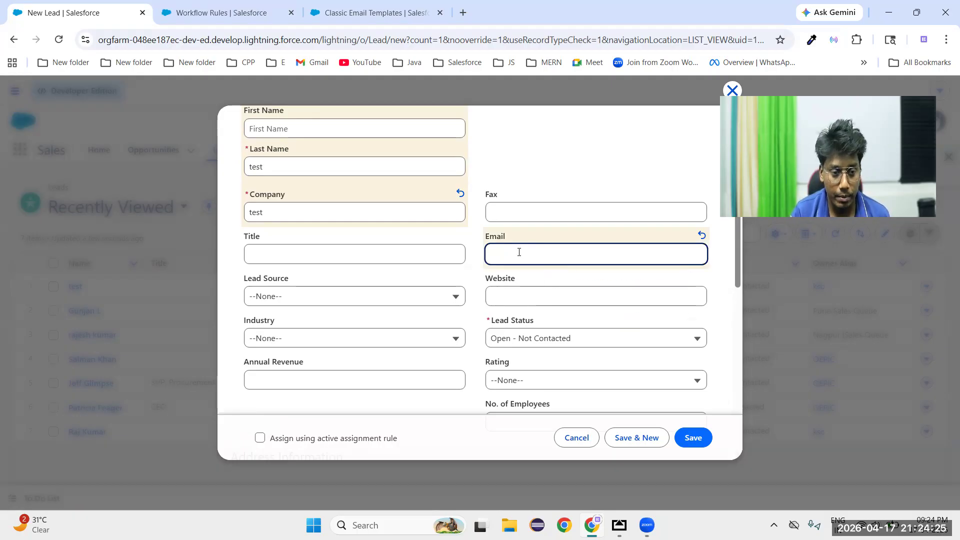
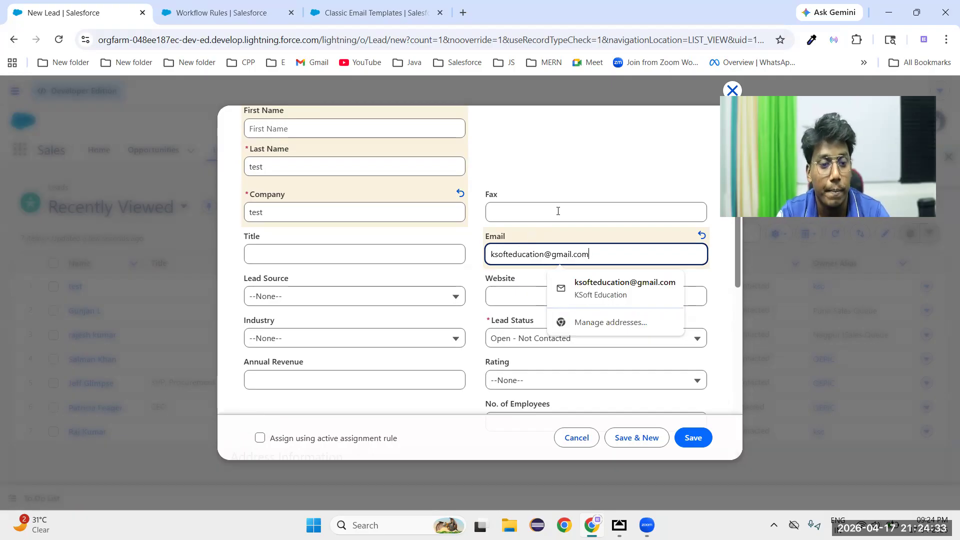
left_click(580, 169)
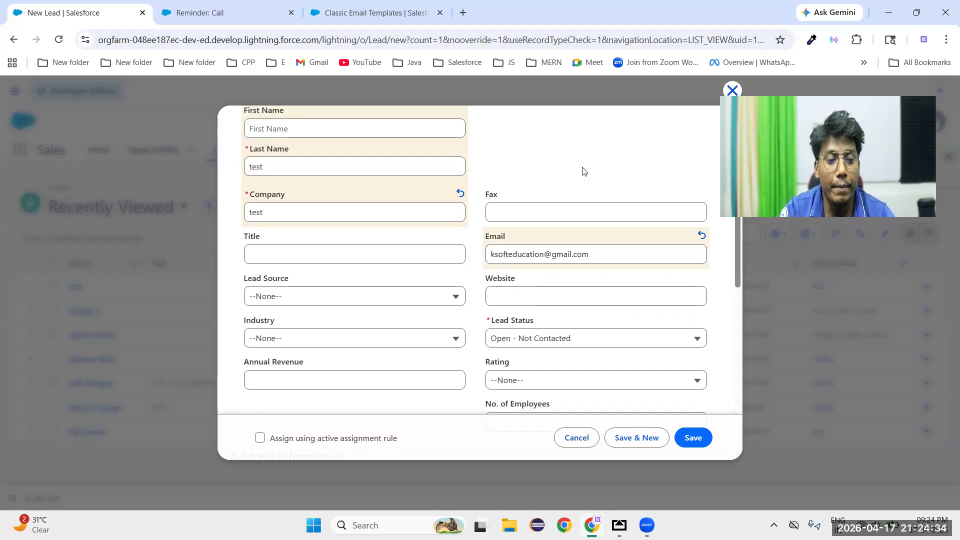
left_click(694, 439)
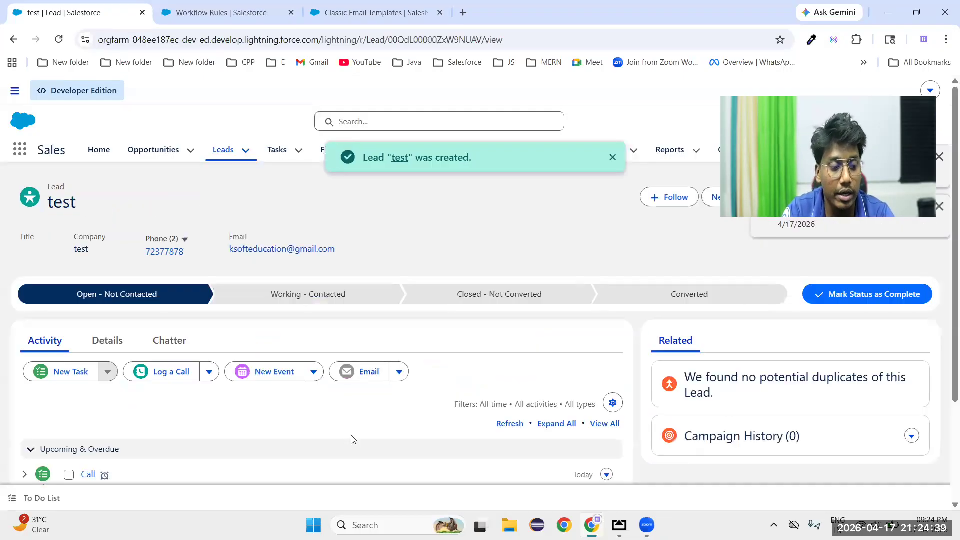
Check the new lead's activity for the automated task and its details for the Rating value
scroll(351, 439, "down", 3)
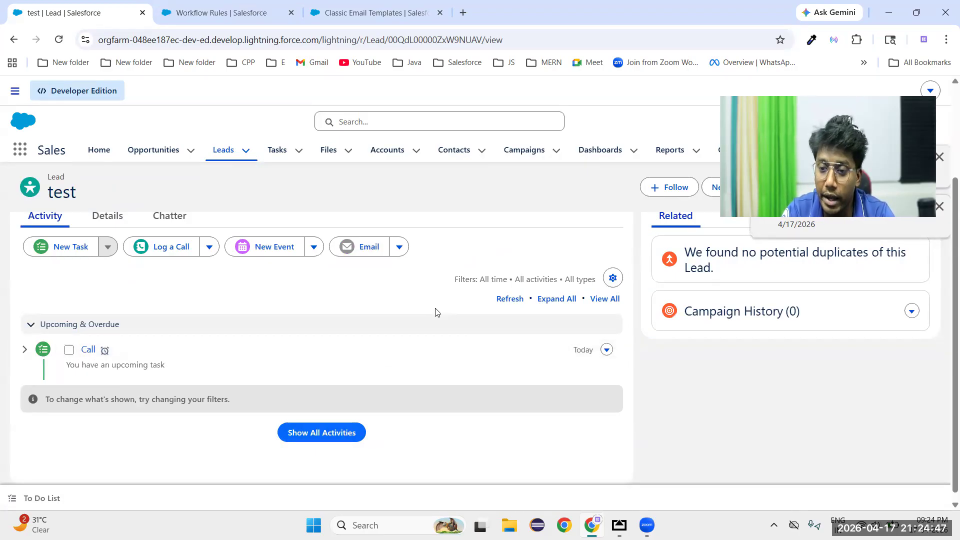
left_click(106, 216)
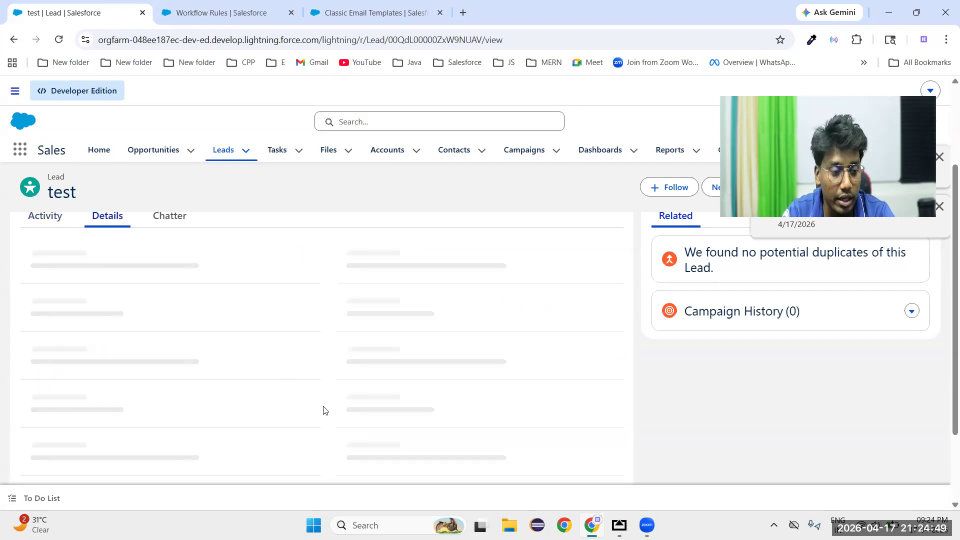
scroll(306, 406, "down", 1)
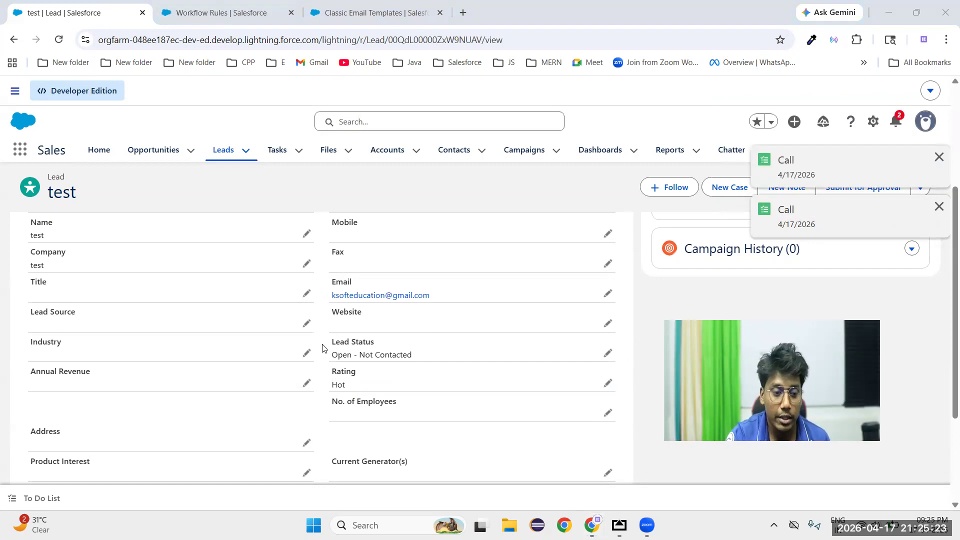
scroll(397, 257, "up", 4)
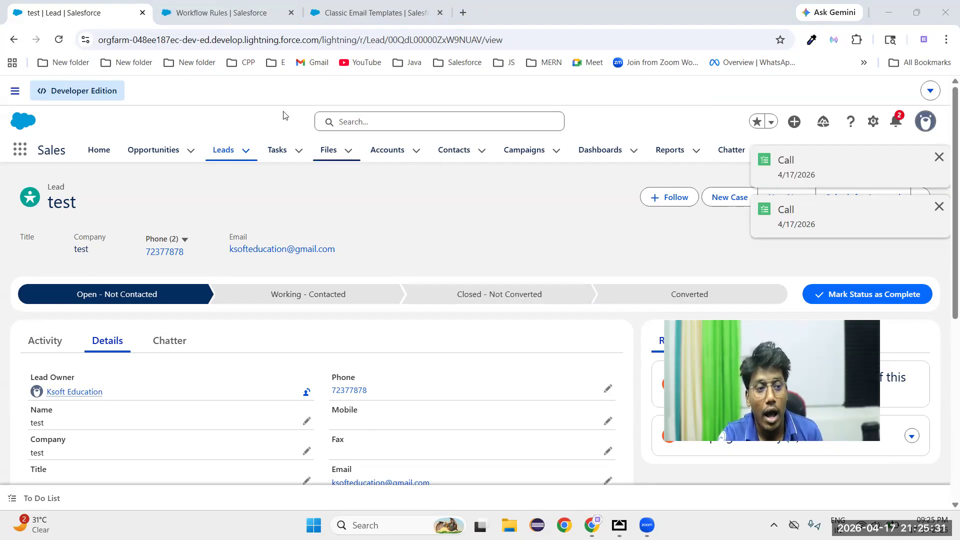
Return to the Lead Automation workflow rule and examine its Time-Dependent Workflow Actions section
left_click(230, 20)
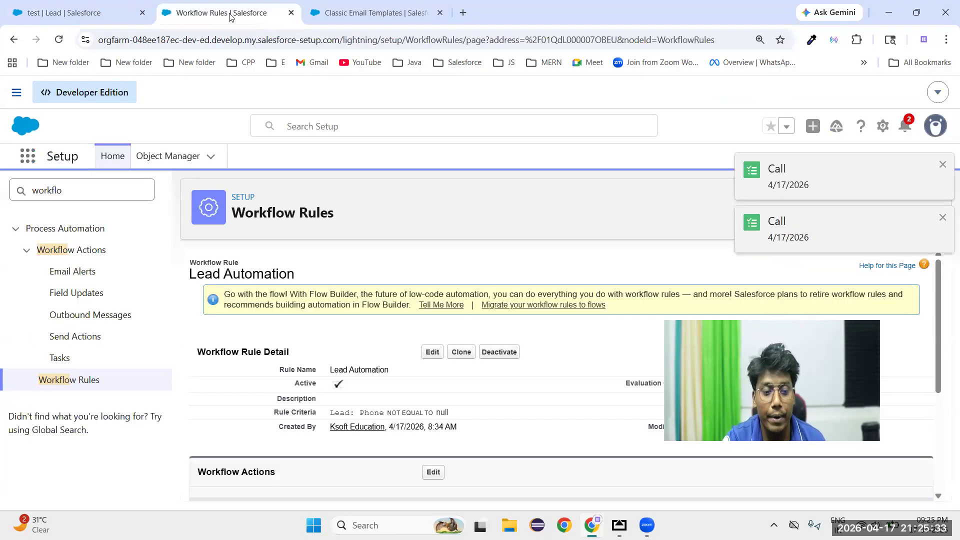
scroll(438, 309, "down", 4)
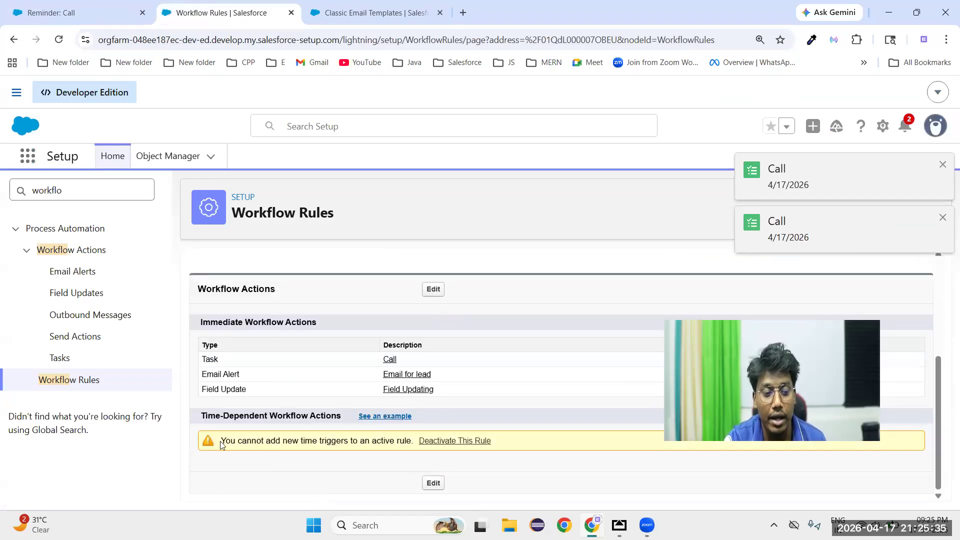
left_click_drag(198, 421, 344, 423)
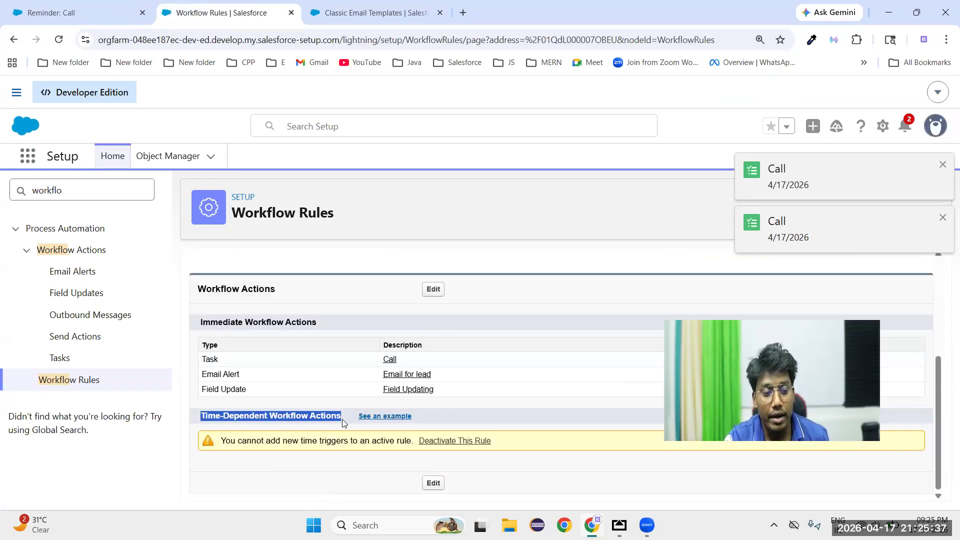
scroll(499, 399, "up", 3)
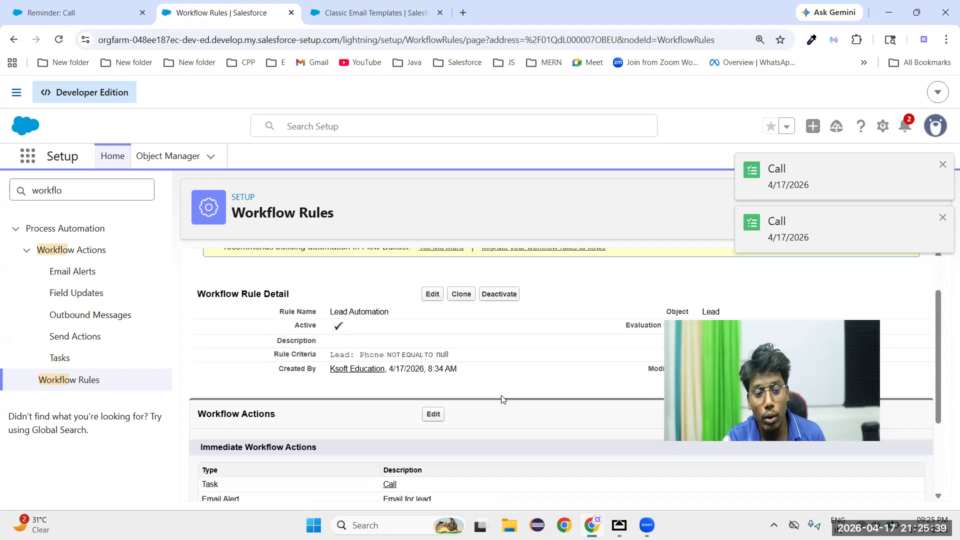
scroll(502, 399, "down", 3)
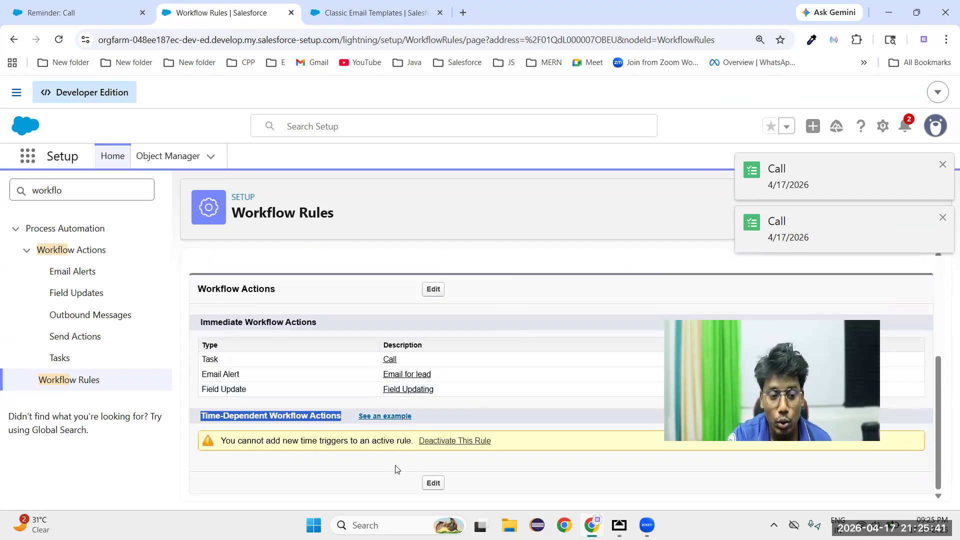
double_click(298, 416)
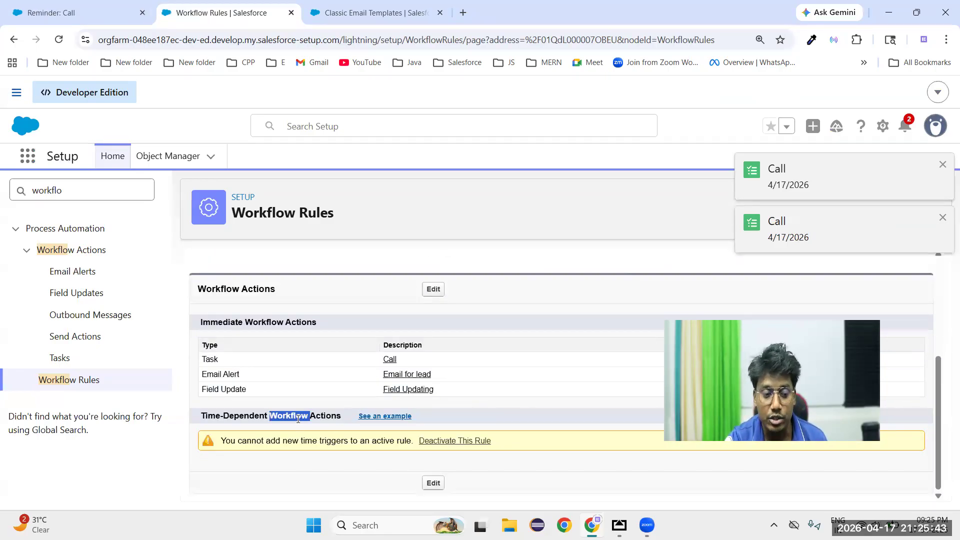
Deactivate the Lead Automation rule and go to its Time-Dependent Workflow Actions section
scroll(507, 400, "up", 2)
left_click(496, 295)
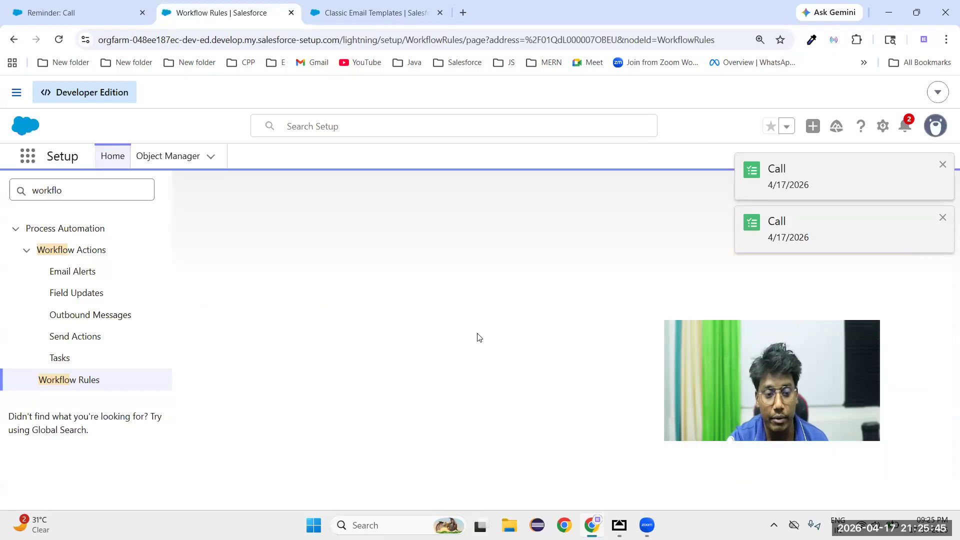
scroll(473, 352, "down", 2)
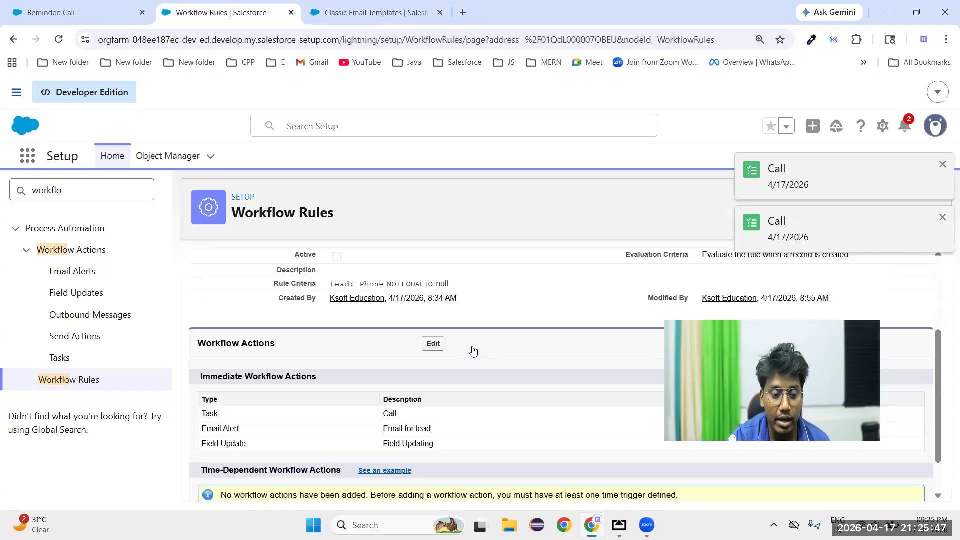
Edit the Lead Automation rule's workflow actions and start a time trigger with value 1 based on Lead: Created Date
scroll(473, 351, "down", 1)
left_click(436, 486)
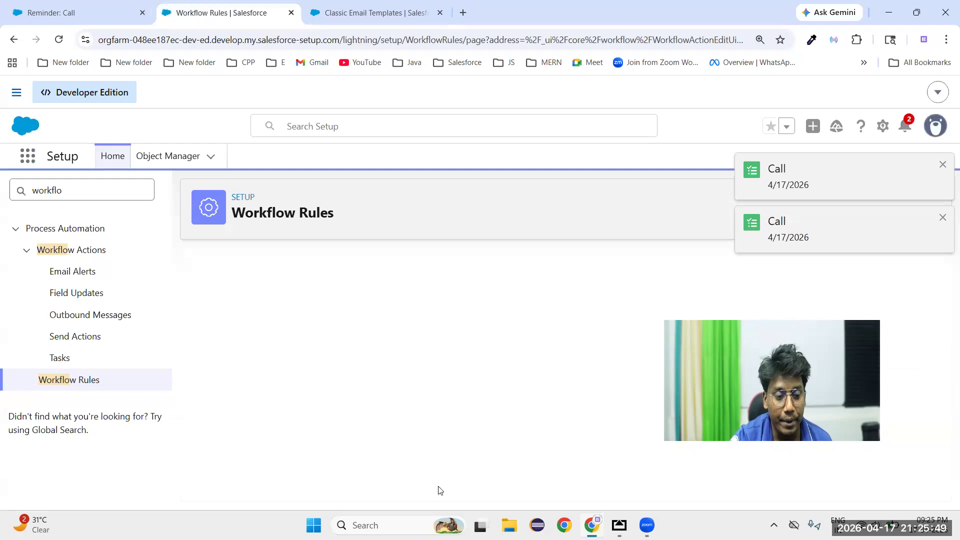
scroll(432, 429, "down", 2)
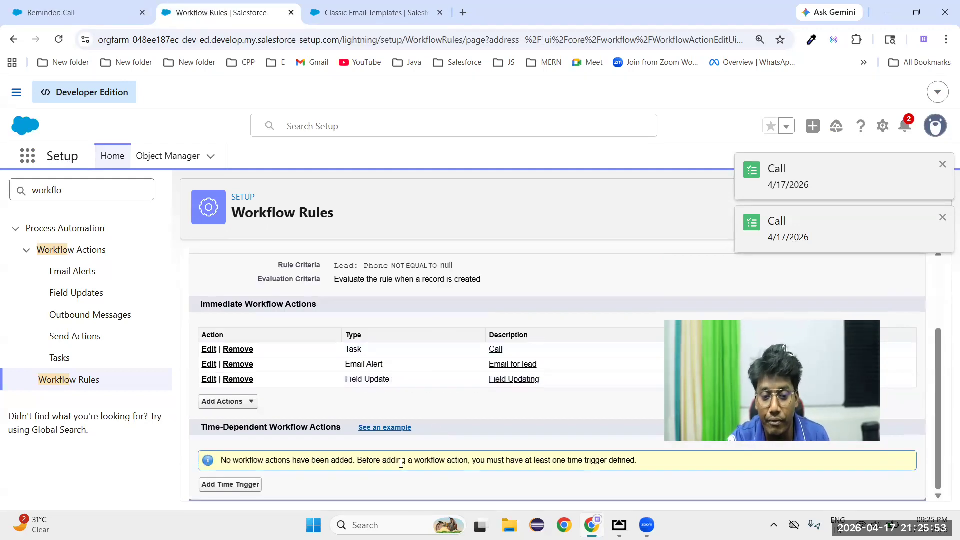
left_click(232, 484)
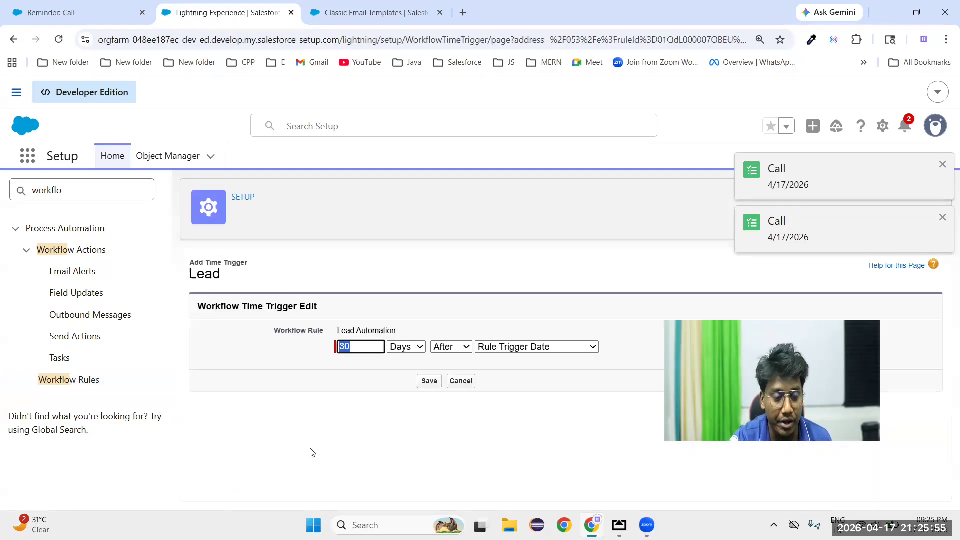
left_click(360, 346)
key("BackSpace")
type("1")
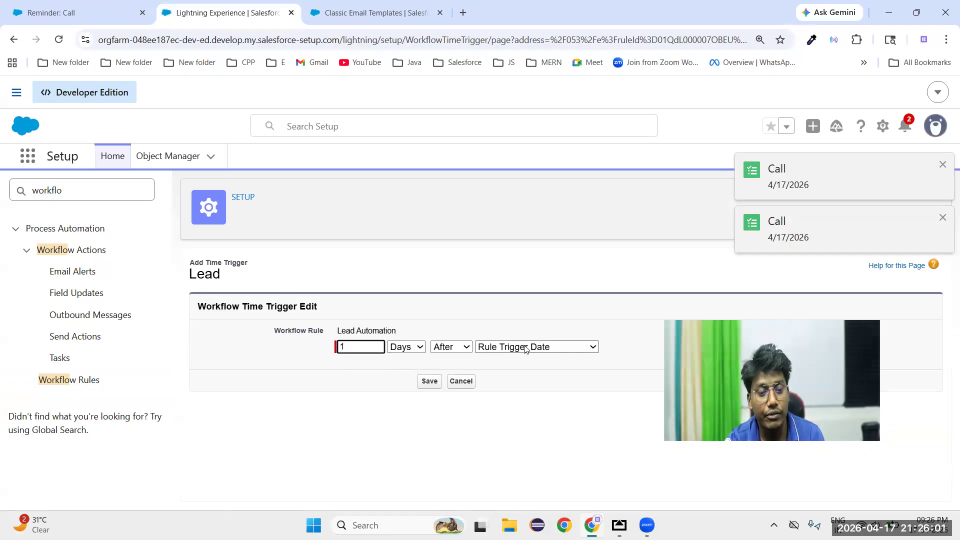
left_click(526, 347)
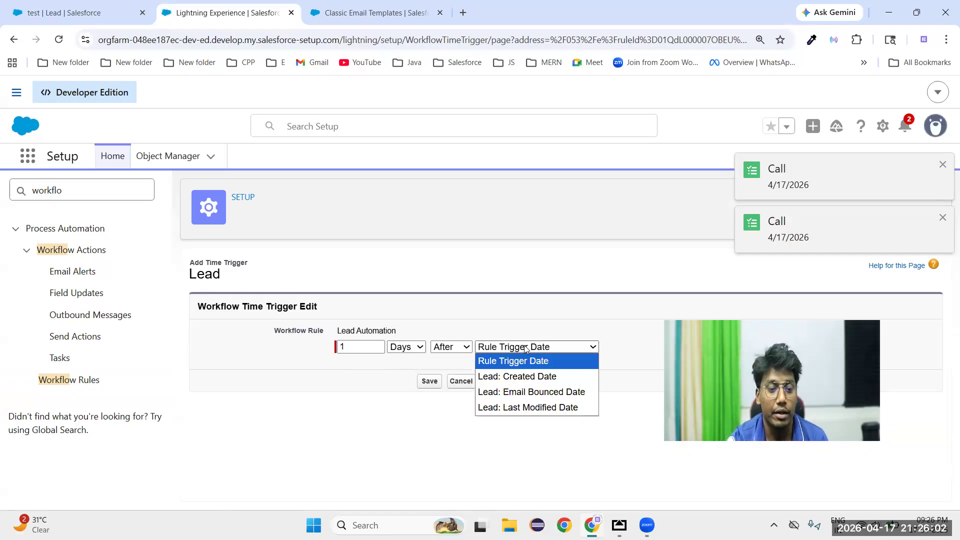
left_click(527, 377)
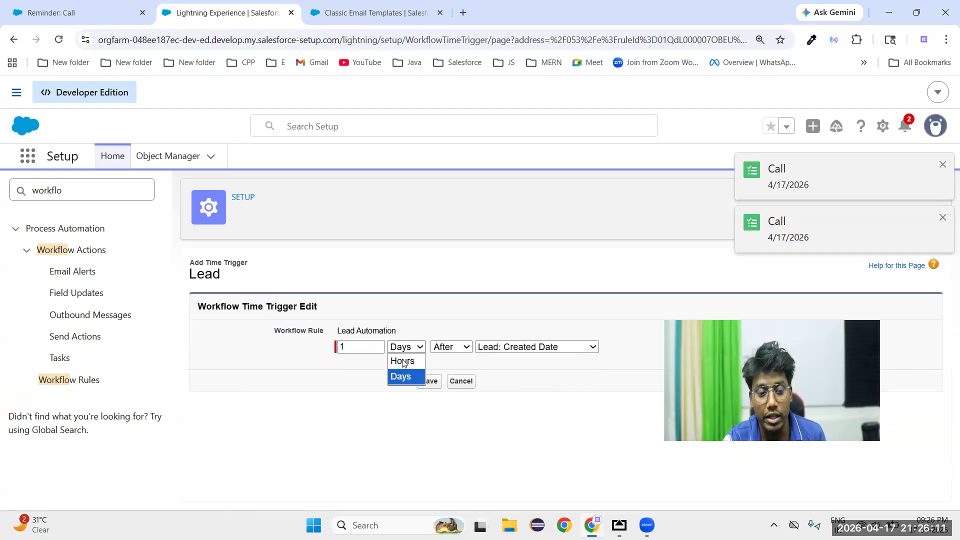
Try the time trigger's Hours and Days units and look through its Before/After and reference date options
left_click(404, 358)
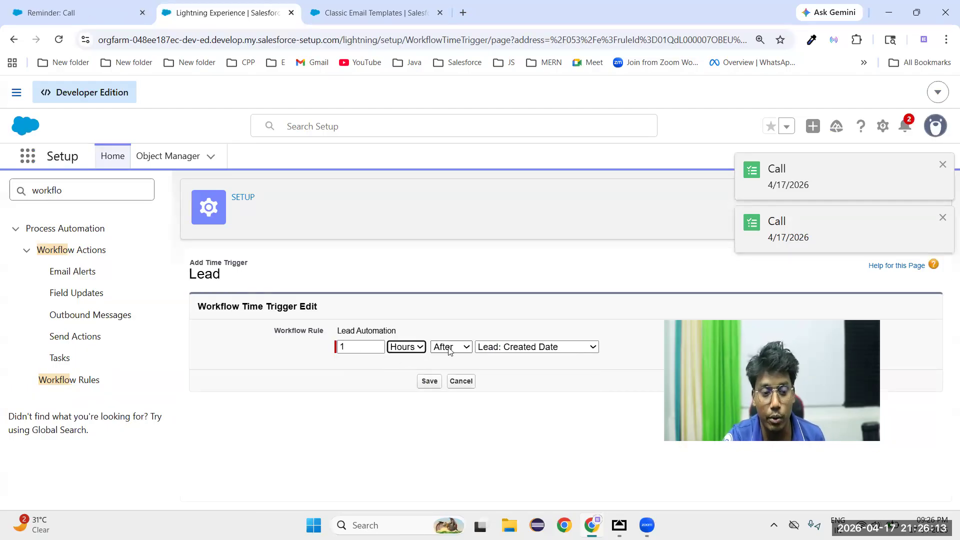
left_click(411, 347)
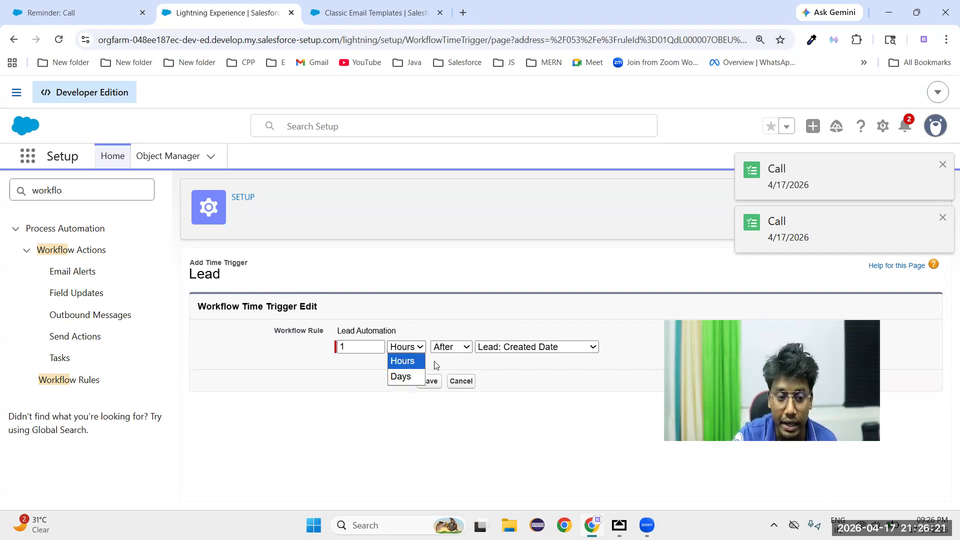
left_click(411, 368)
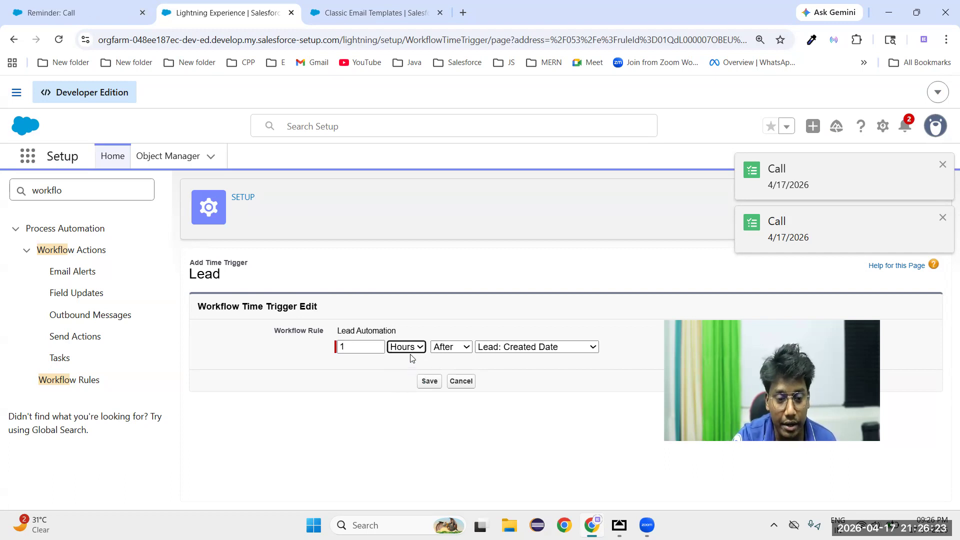
left_click(409, 351)
left_click(406, 380)
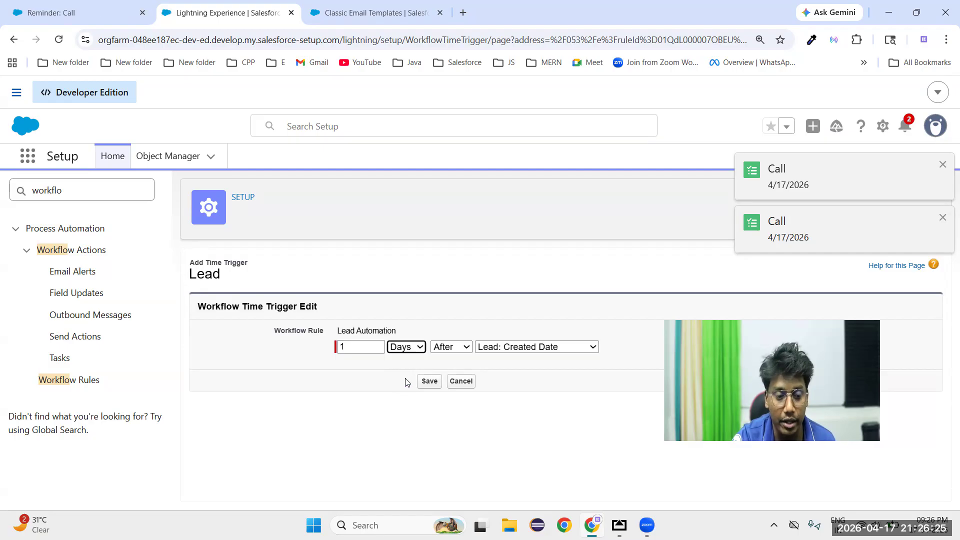
left_click(450, 347)
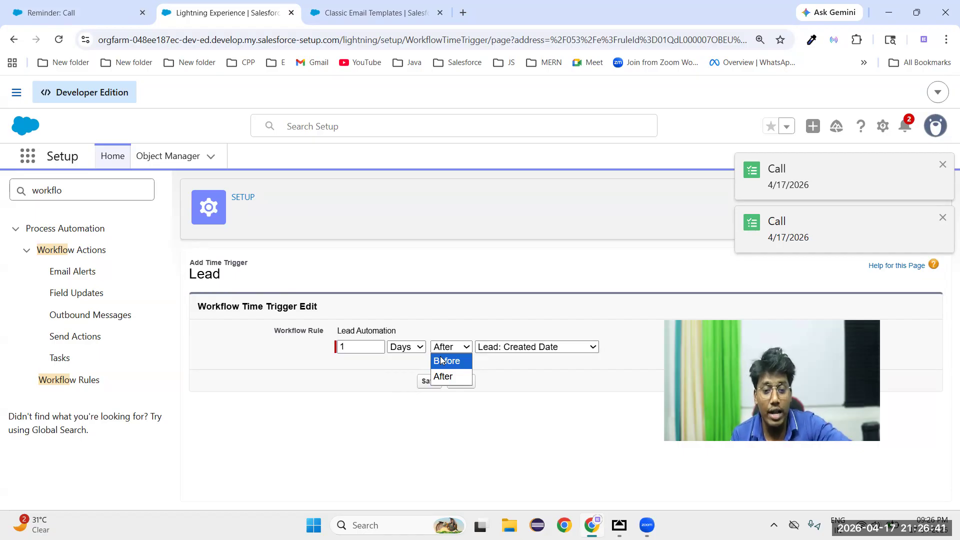
left_click(545, 347)
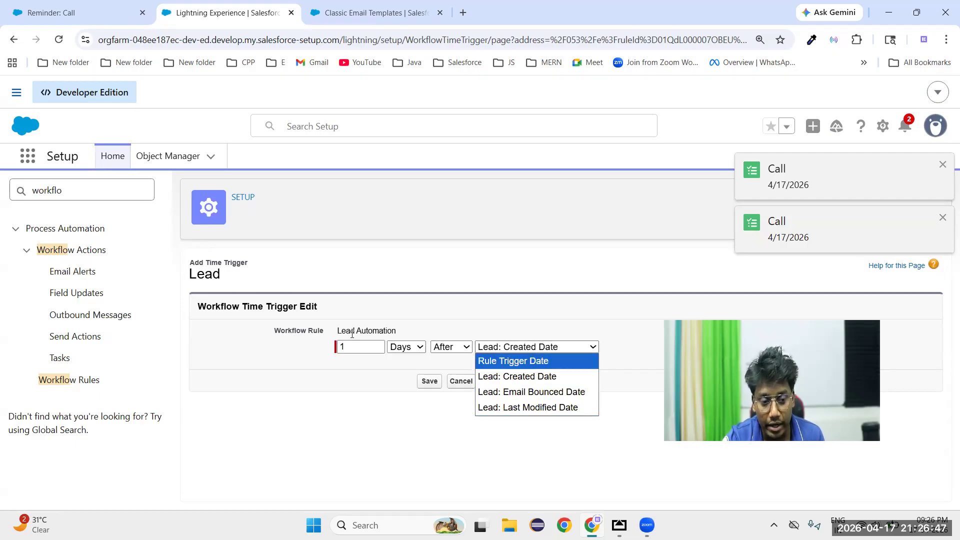
Set the time trigger to Hours After Lead: Created Date and save it
left_click(406, 347)
left_click(400, 360)
left_click(447, 360)
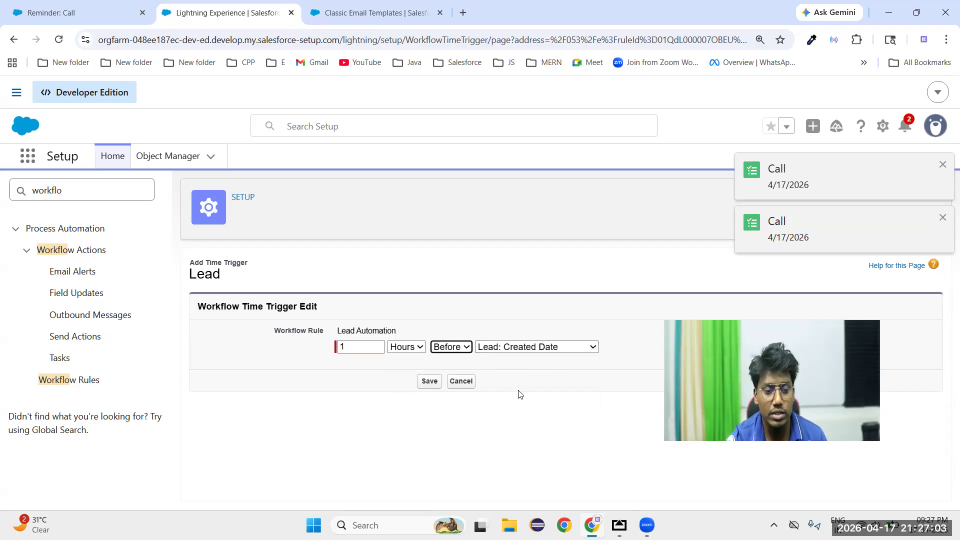
left_click(446, 346)
left_click(444, 376)
left_click(429, 381)
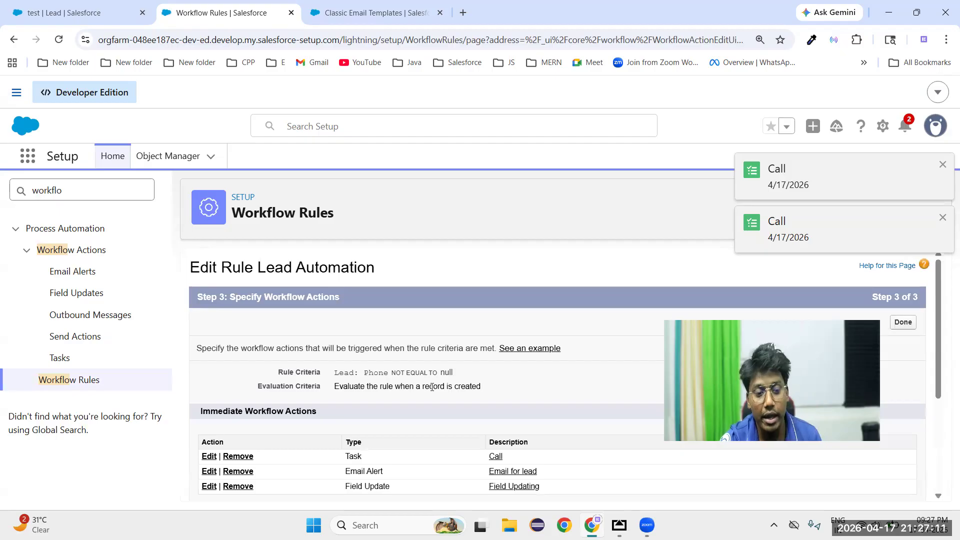
Add a new email alert to the time trigger, described "email for lead 2", using the "Types - For Amazon Chime" email template
scroll(435, 396, "down", 3)
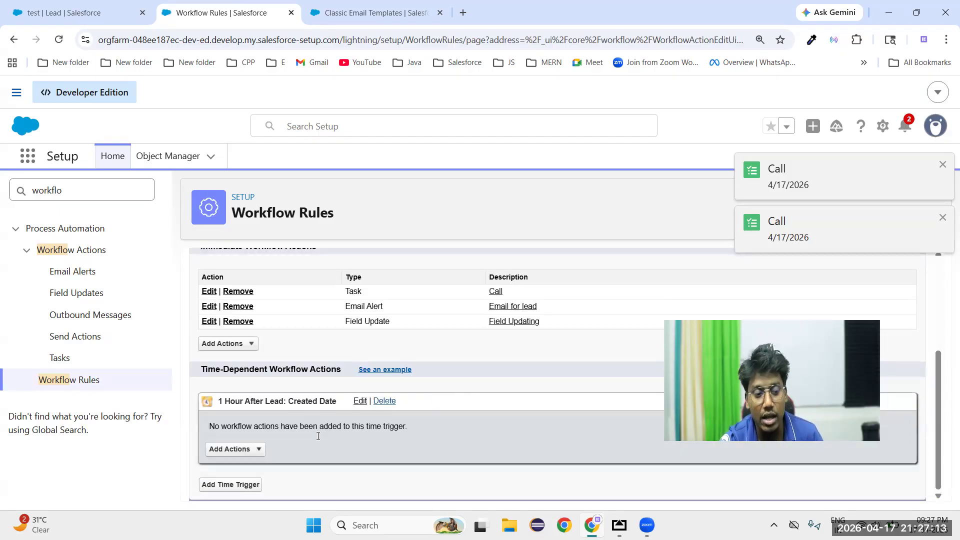
left_click(247, 450)
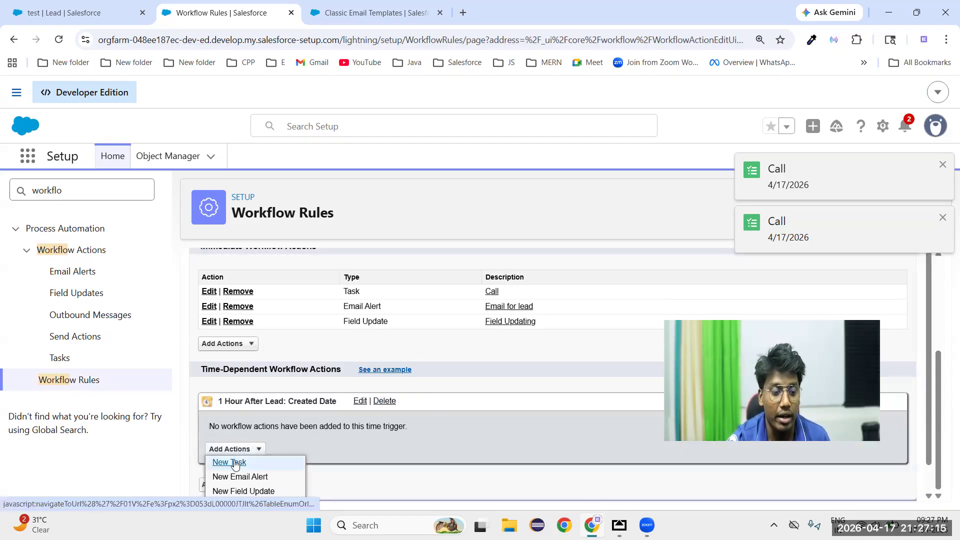
scroll(277, 434, "down", 1)
left_click(265, 449)
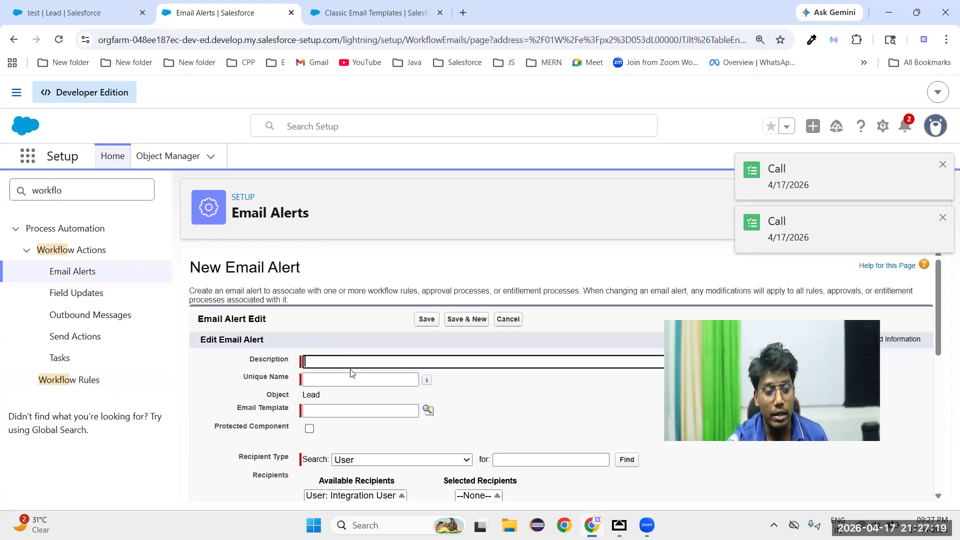
type("email")
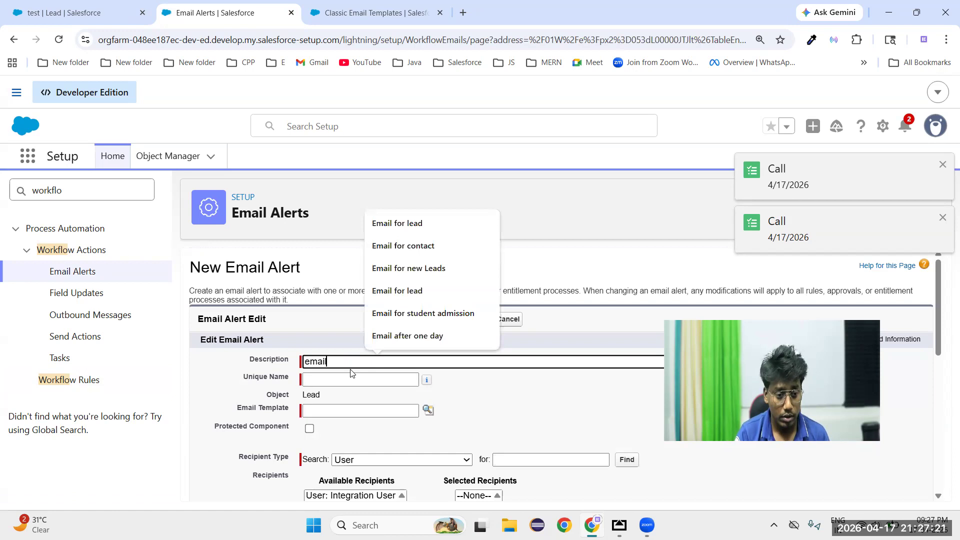
type(" for lead 2")
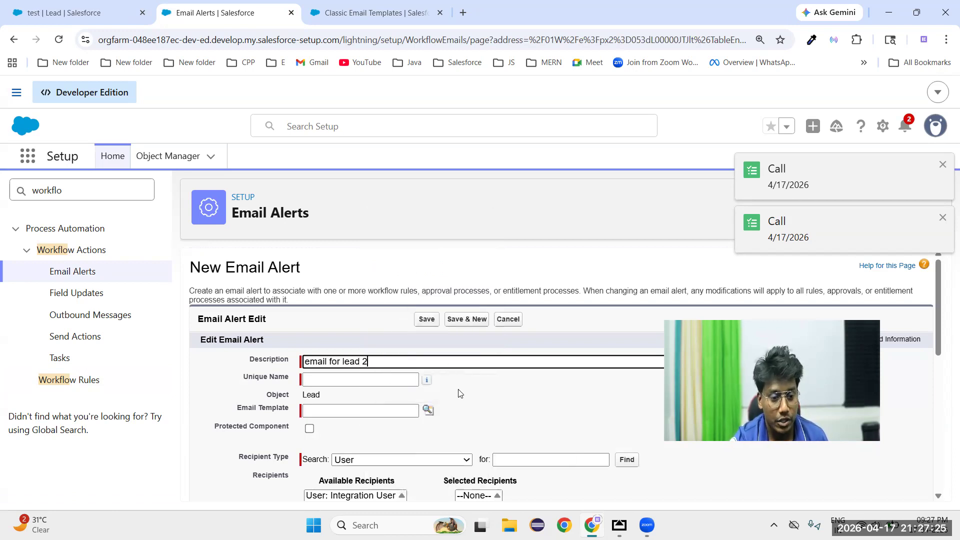
left_click(459, 393)
left_click(428, 411)
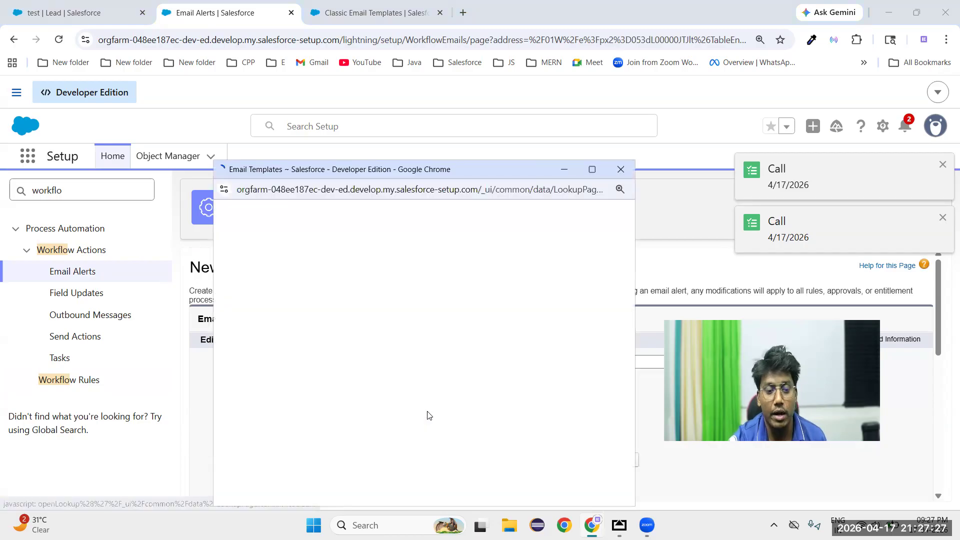
left_click(308, 350)
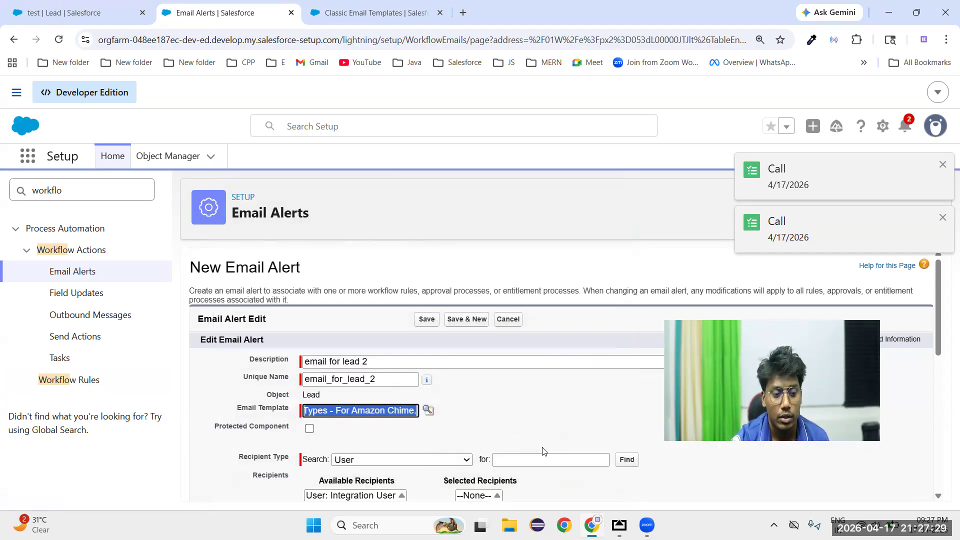
Add the lead's Email field as the alert's recipient and save the email alert
scroll(537, 450, "down", 4)
left_click(392, 272)
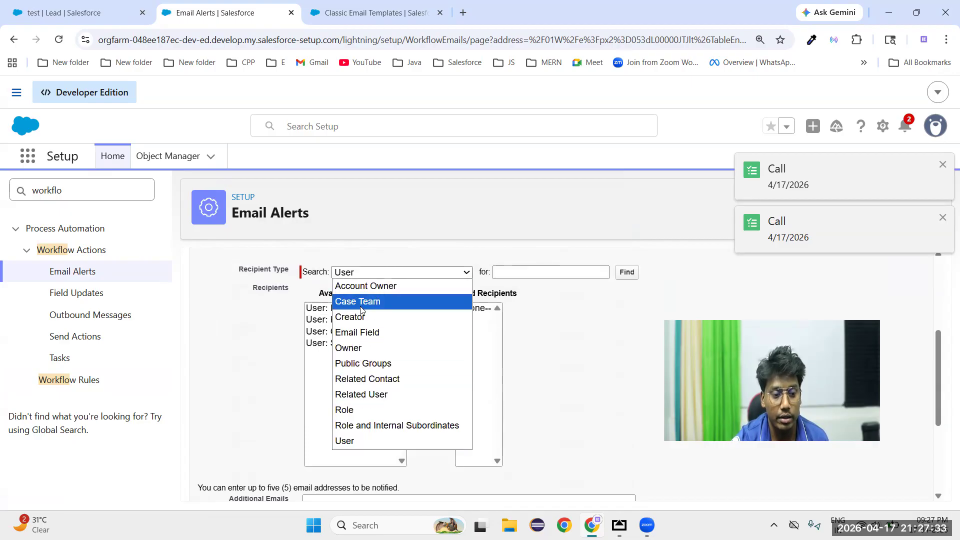
left_click(362, 333)
left_click(320, 309)
left_click(409, 369)
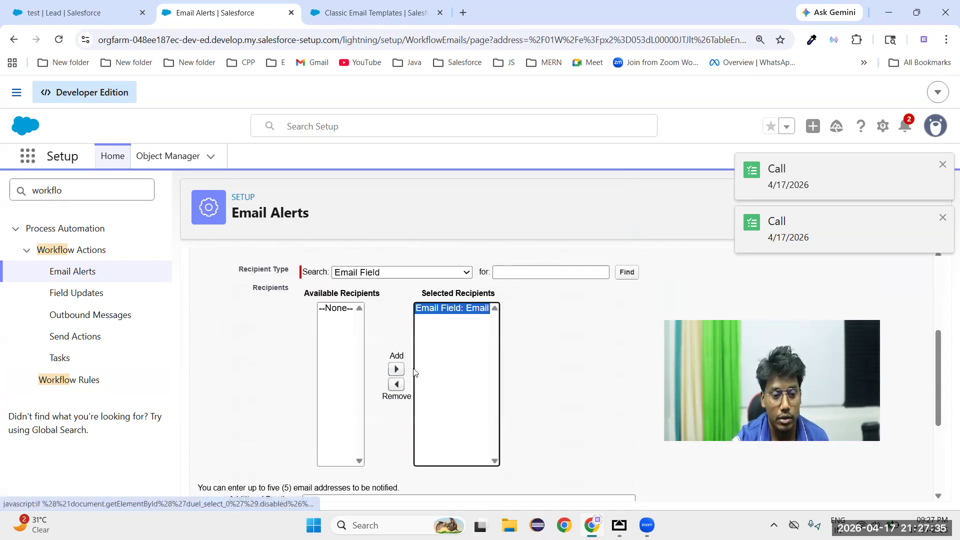
scroll(564, 395, "down", 4)
left_click(426, 483)
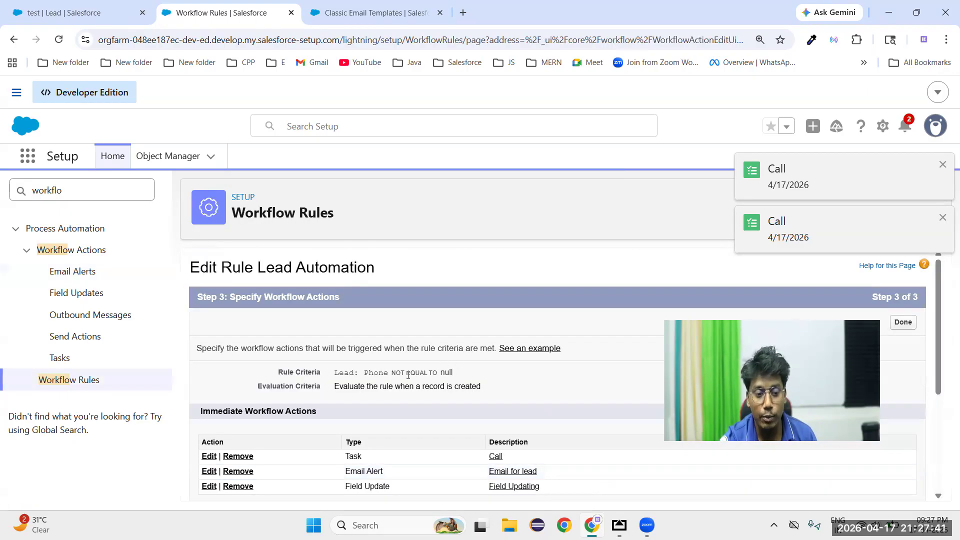
Return to the Leads list in the Sales app, dismiss the call reminders and start a new lead
left_click(70, 15)
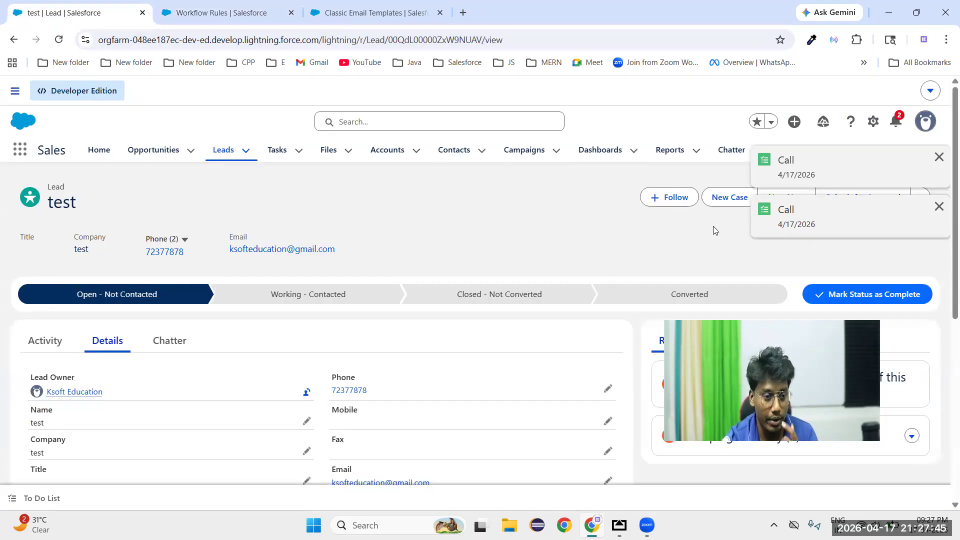
left_click(225, 150)
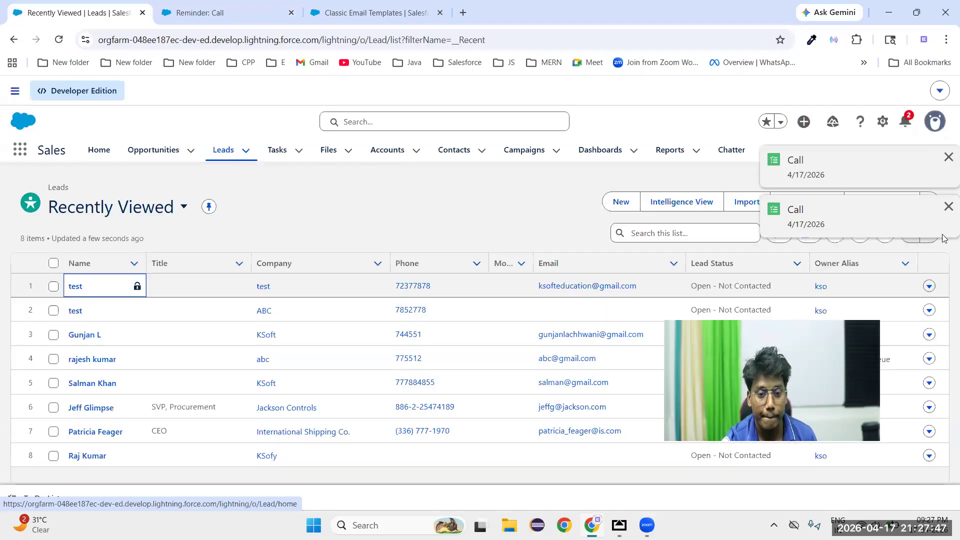
left_click(948, 157)
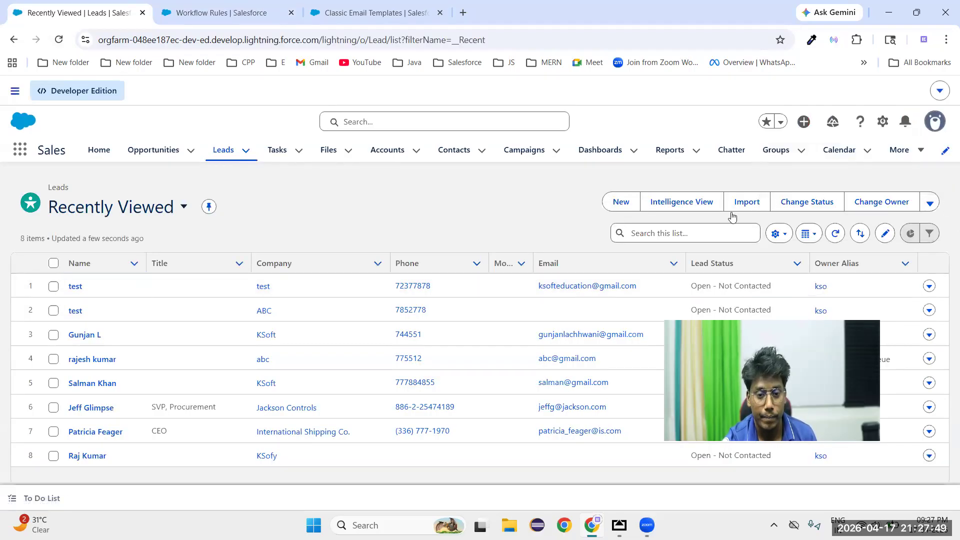
left_click(614, 202)
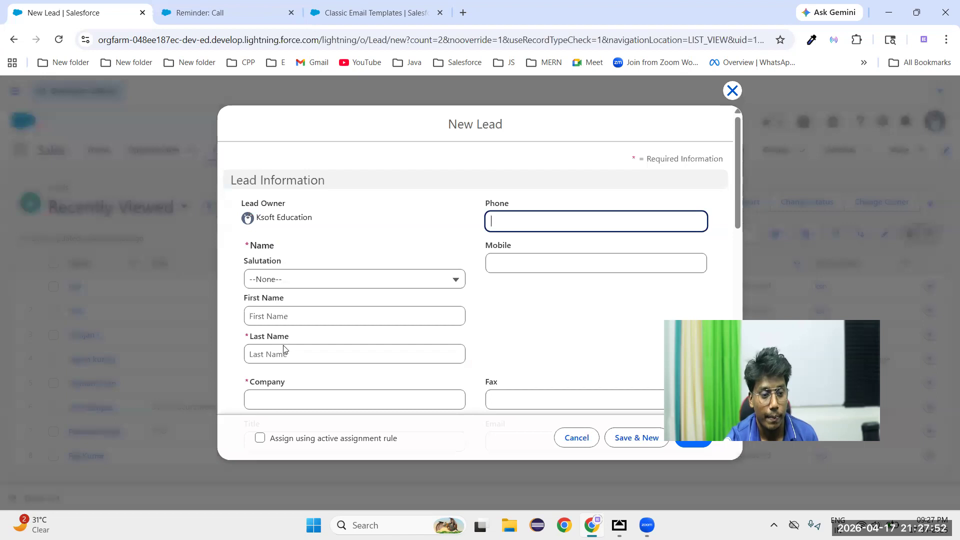
Enter "test" as the new lead's last name and company, and fill in the phone number
left_click(284, 350)
type("test")
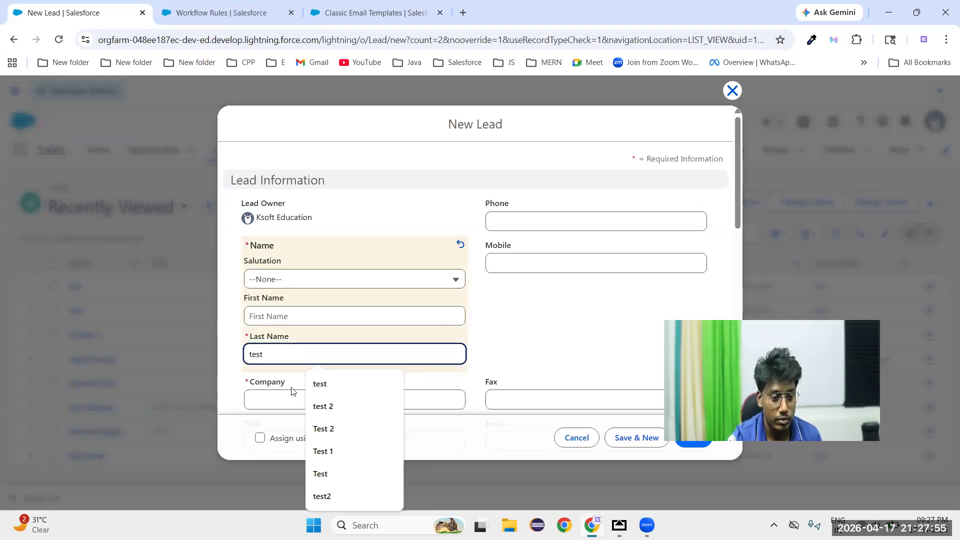
left_click(294, 402)
type("test")
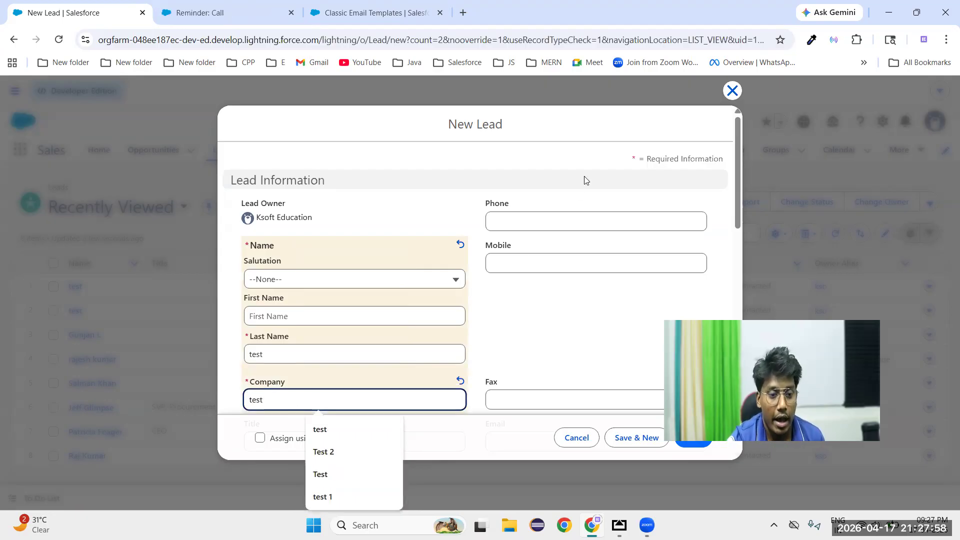
left_click(564, 220)
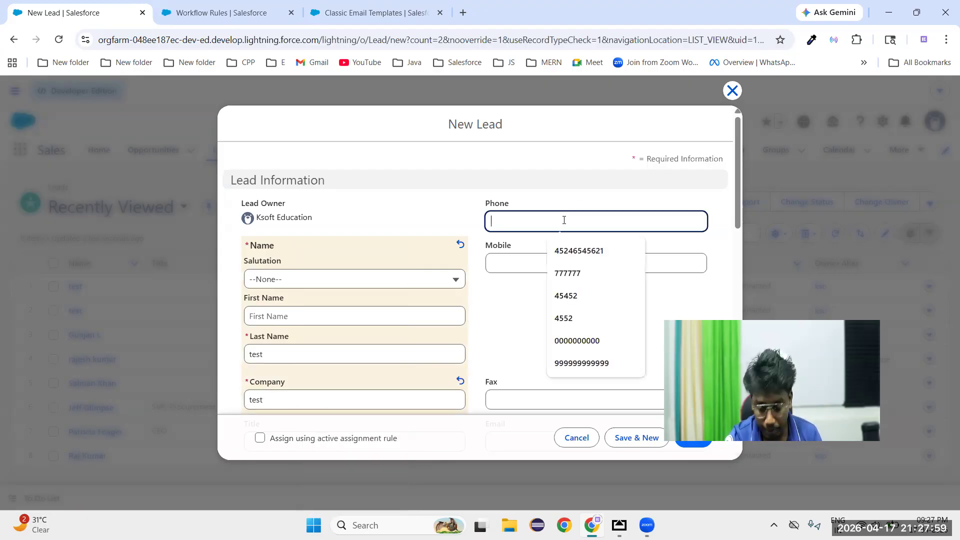
Fill in the lead's email address from the autofill suggestion and save the new lead
scroll(540, 302, "down", 4)
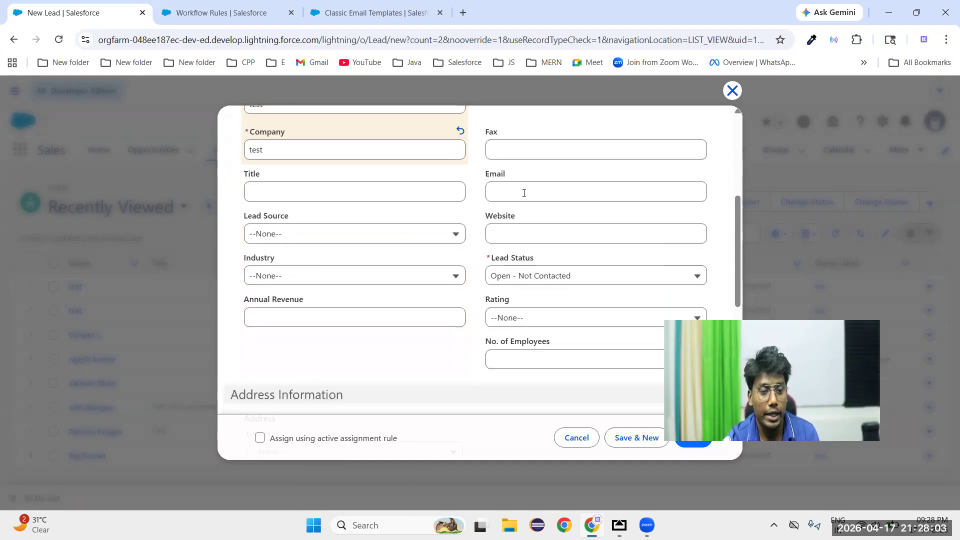
left_click(524, 193)
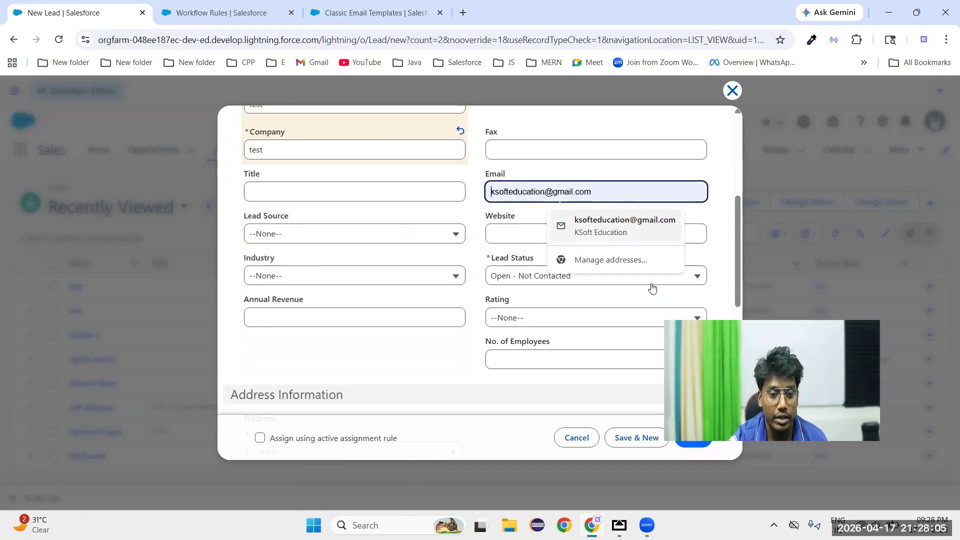
key("Return")
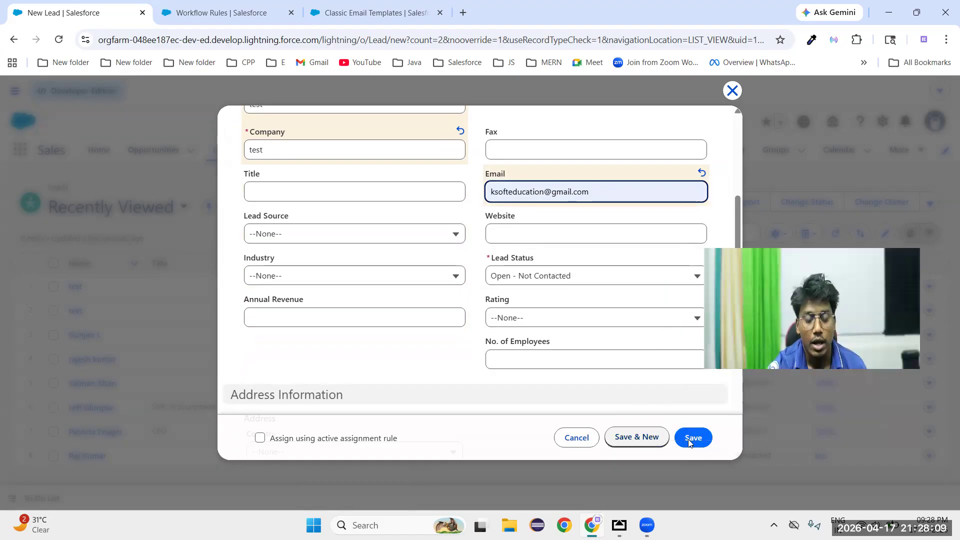
left_click(689, 439)
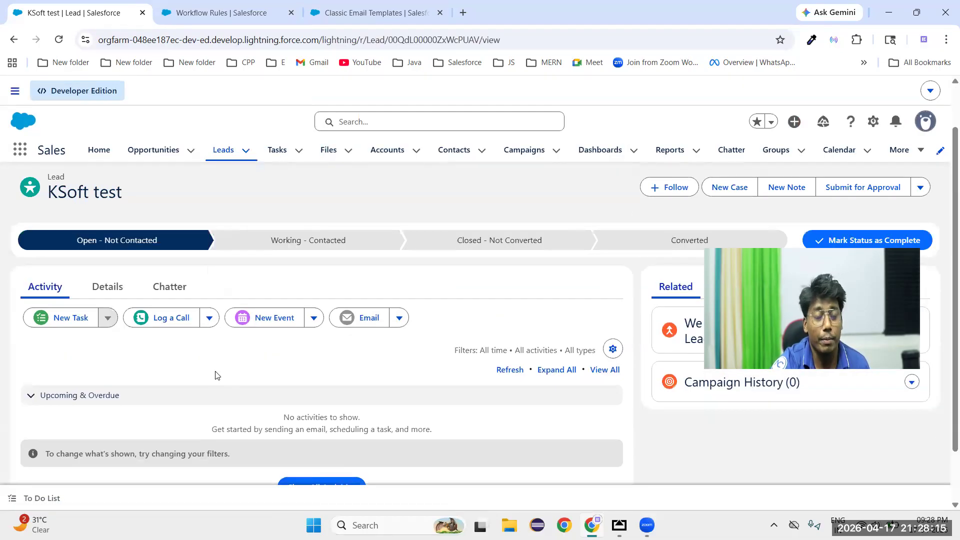
Switch back to the Lead Automation workflow rule, review its workflow actions and finish editing the rule
left_click(217, 22)
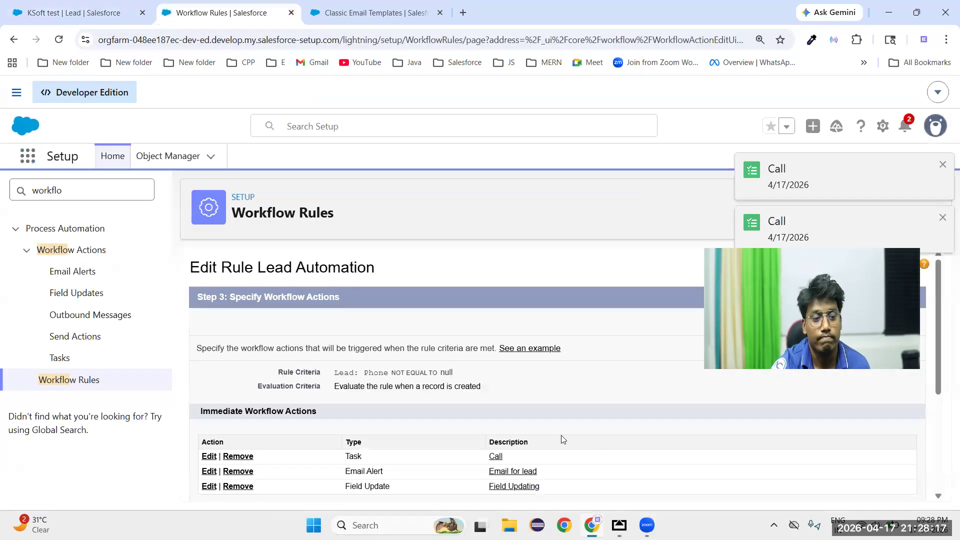
scroll(582, 400, "down", 3)
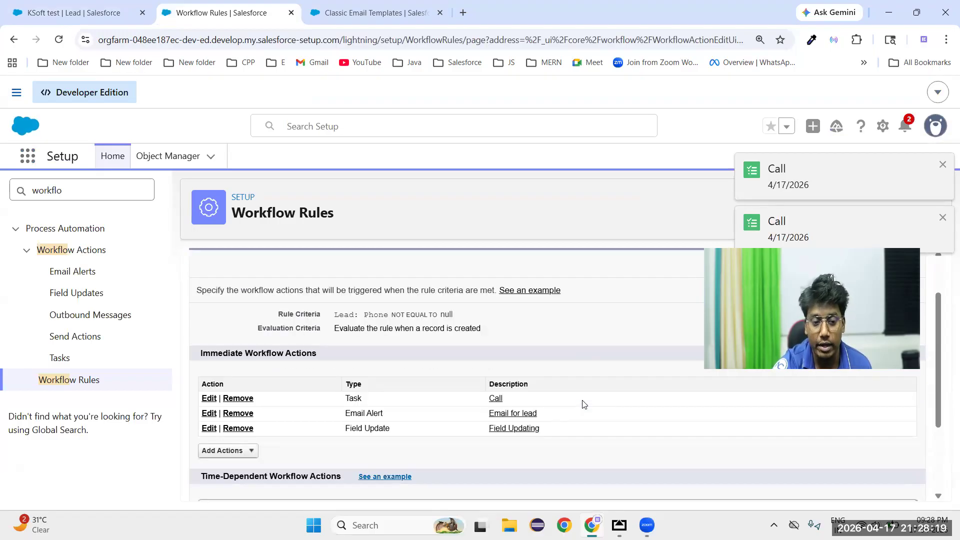
scroll(552, 419, "up", 3)
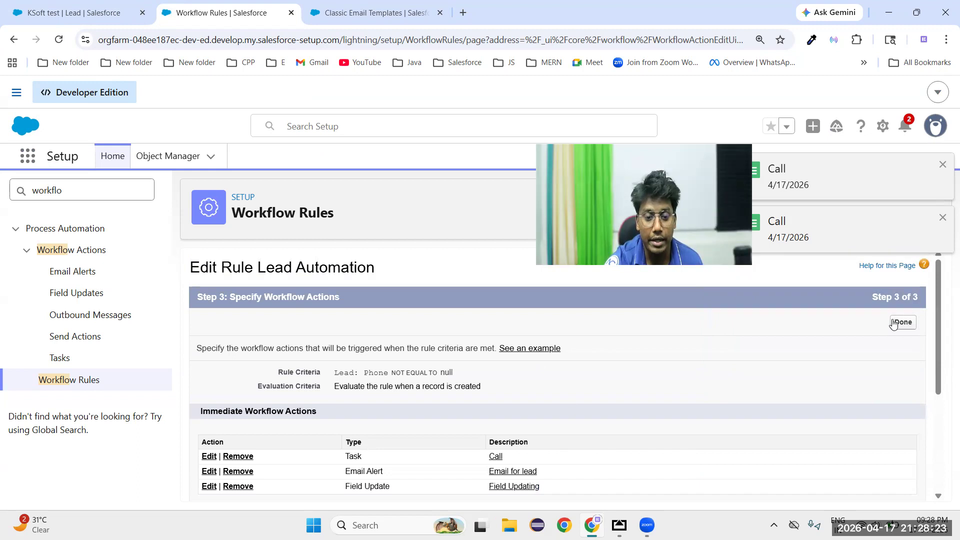
left_click(900, 319)
left_click(538, 357)
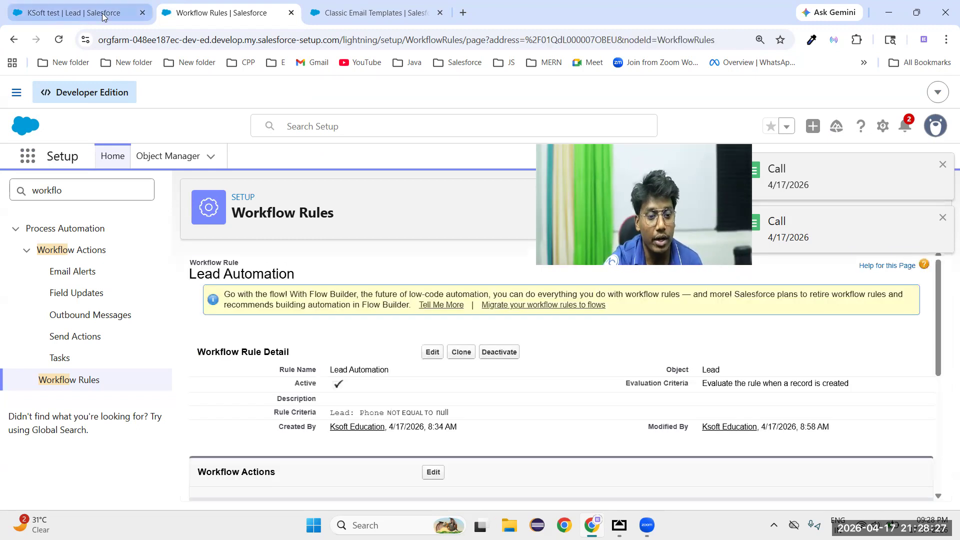
Return to the KSoft test lead, clone it and try to save the copy with the same details
left_click(80, 12)
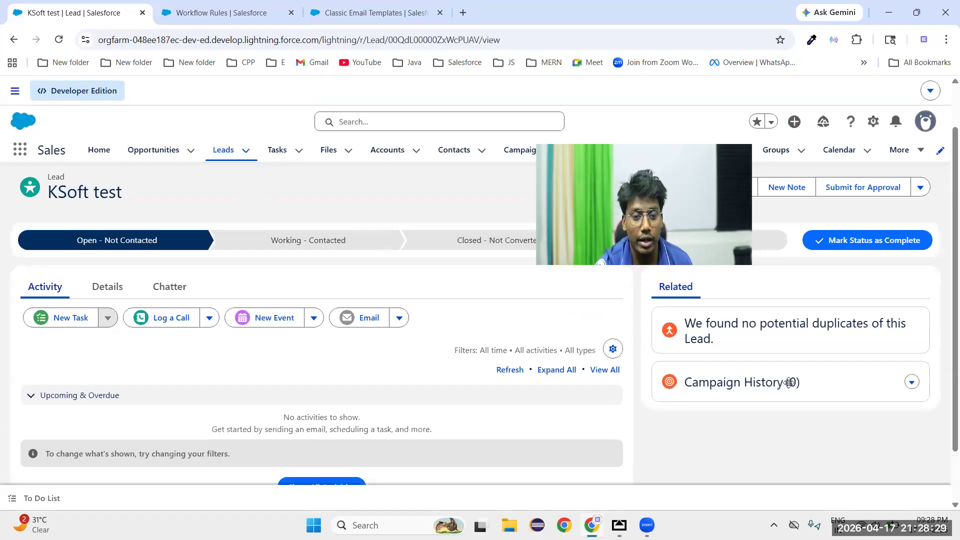
left_click(910, 193)
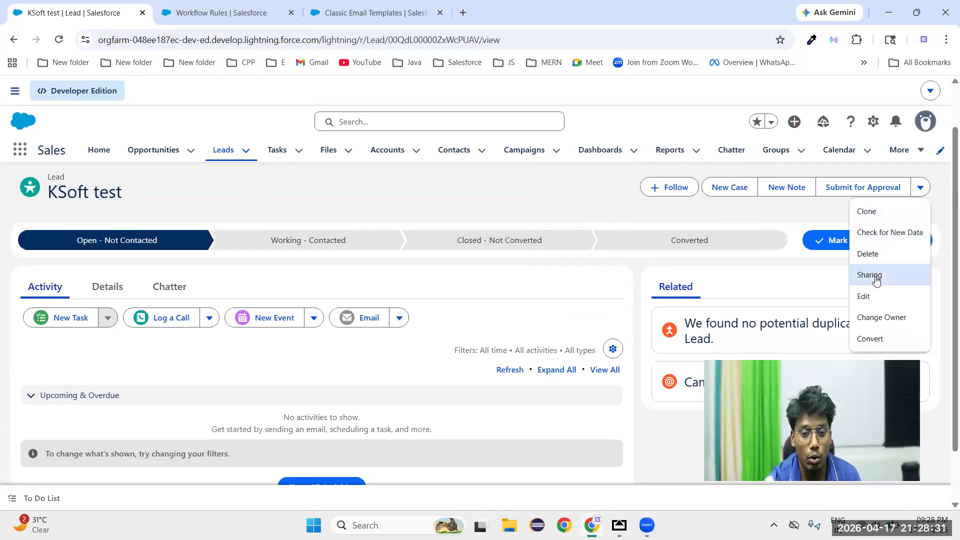
left_click(866, 213)
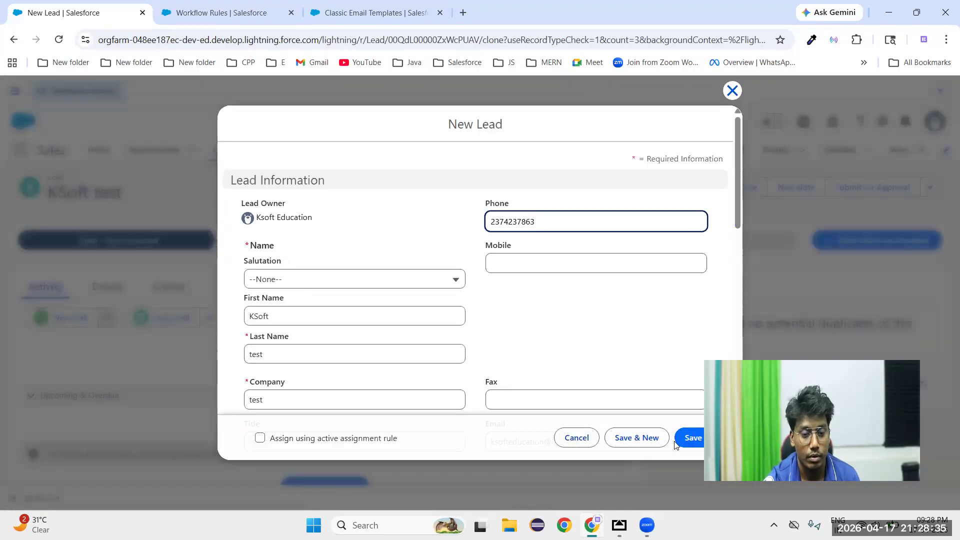
left_click(686, 440)
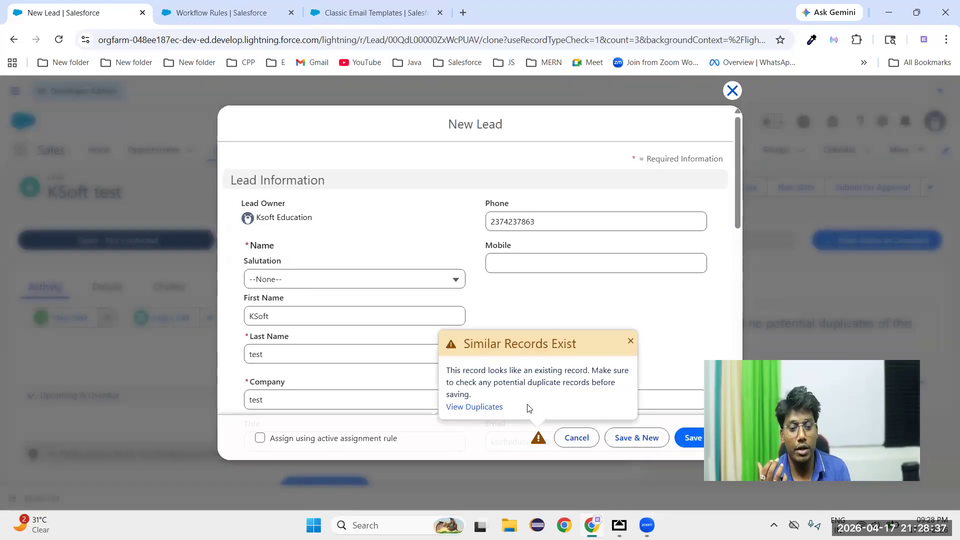
Add 10 before the @ sign in the cloned lead's email address and save the new lead
scroll(583, 292, "down", 7)
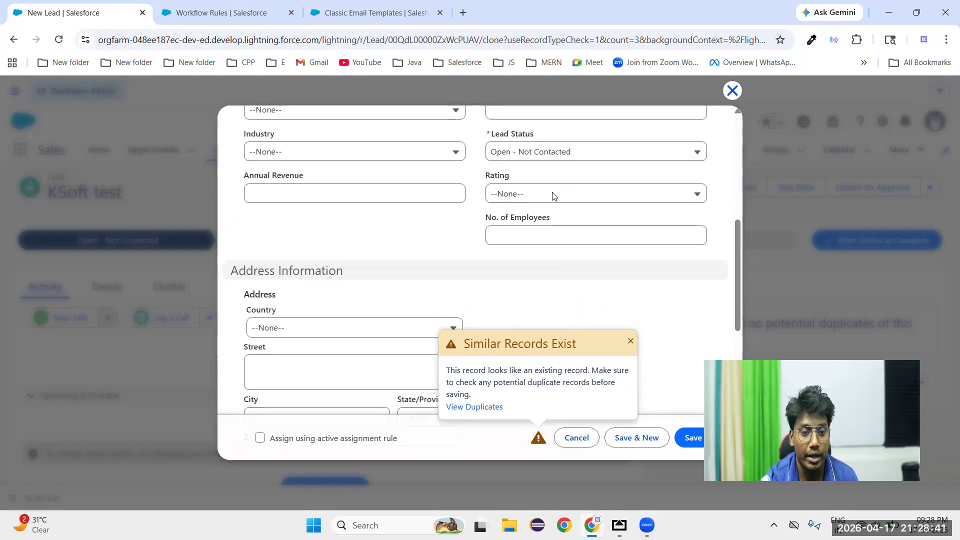
scroll(550, 175, "up", 2)
left_click(547, 130)
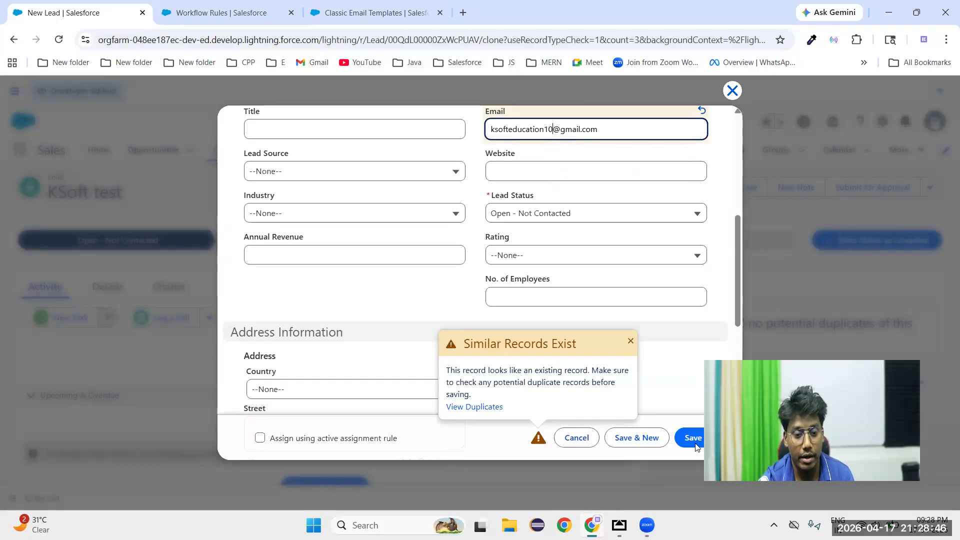
left_click(695, 440)
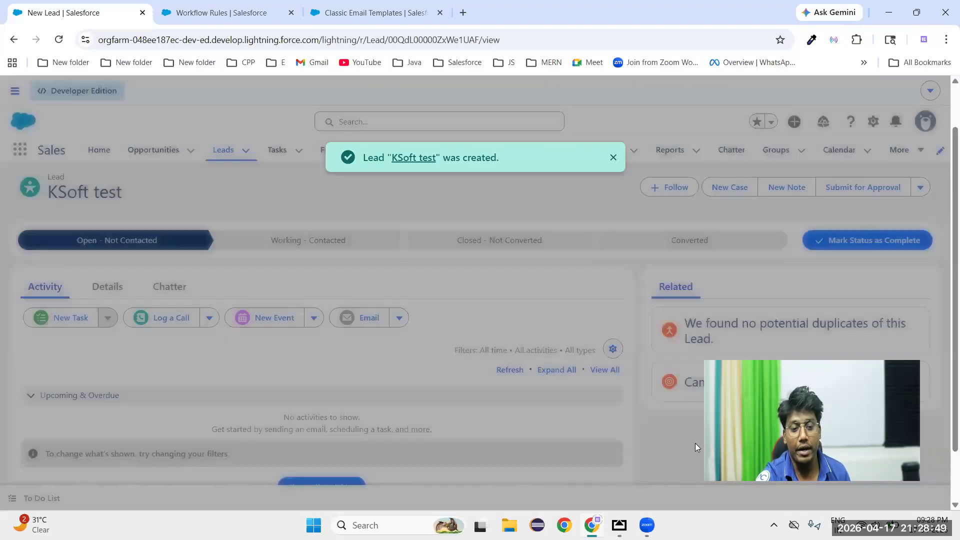
Show all activities on the new lead and examine its upcoming tasks and contact details
scroll(65, 400, "down", 3)
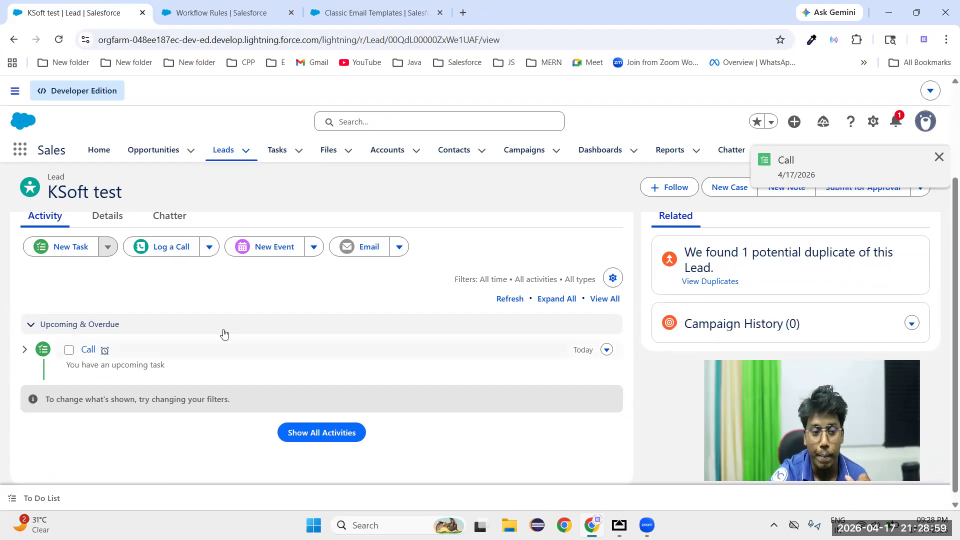
scroll(175, 335, "up", 3)
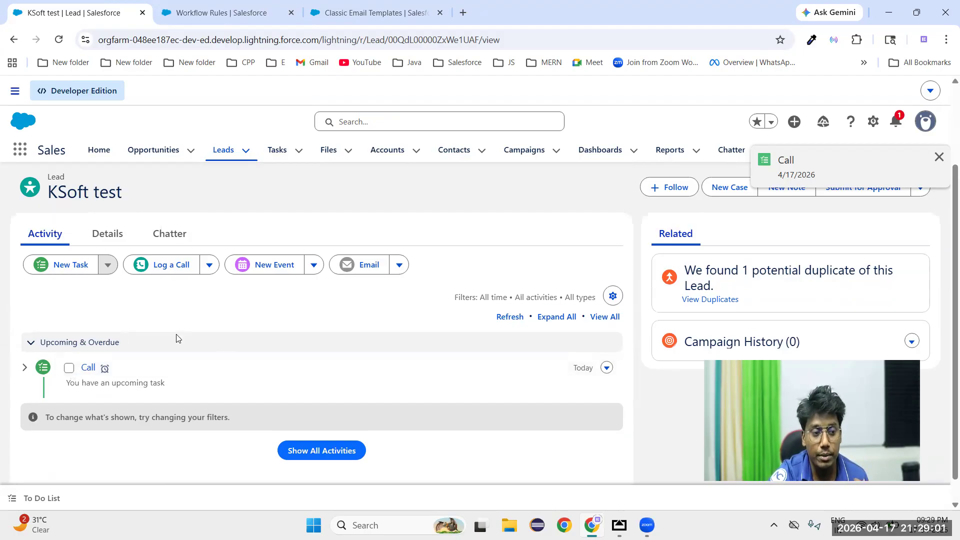
scroll(177, 397, "down", 3)
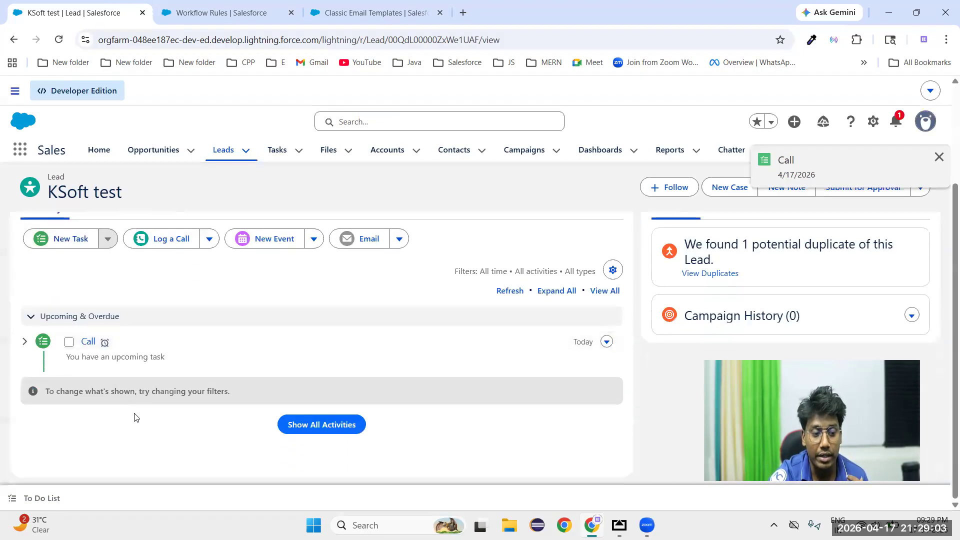
left_click(321, 423)
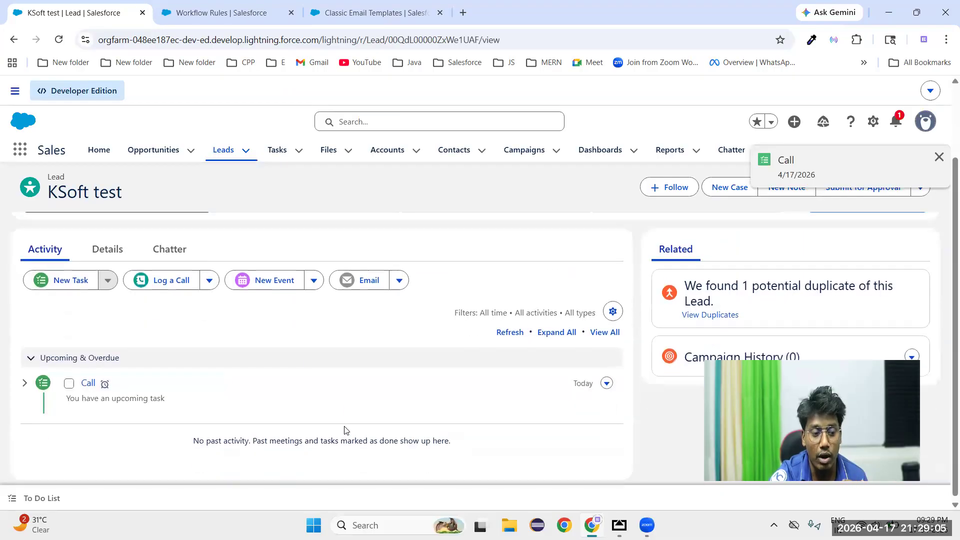
scroll(347, 430, "up", 3)
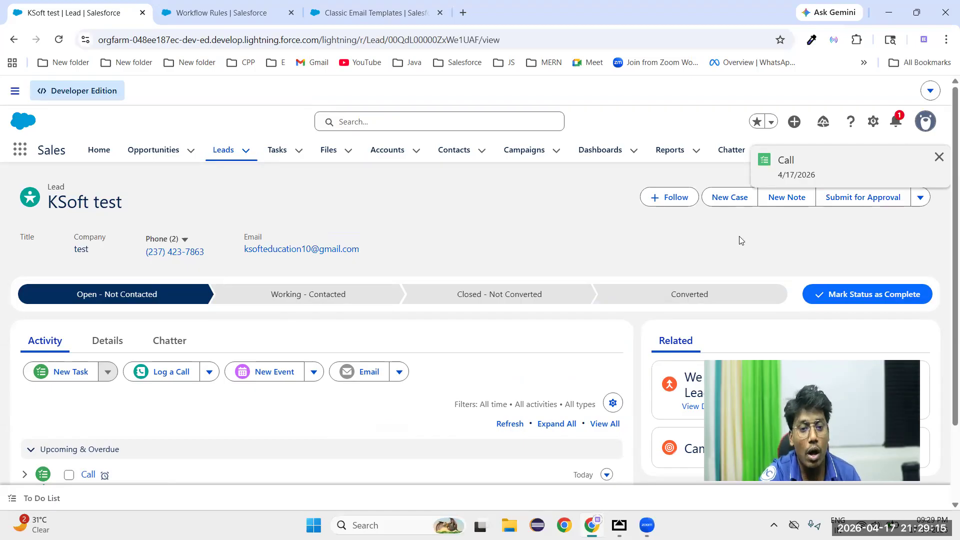
Open Setup, search it for "time" and go to the Time-Based Automations monitoring page
left_click(873, 121)
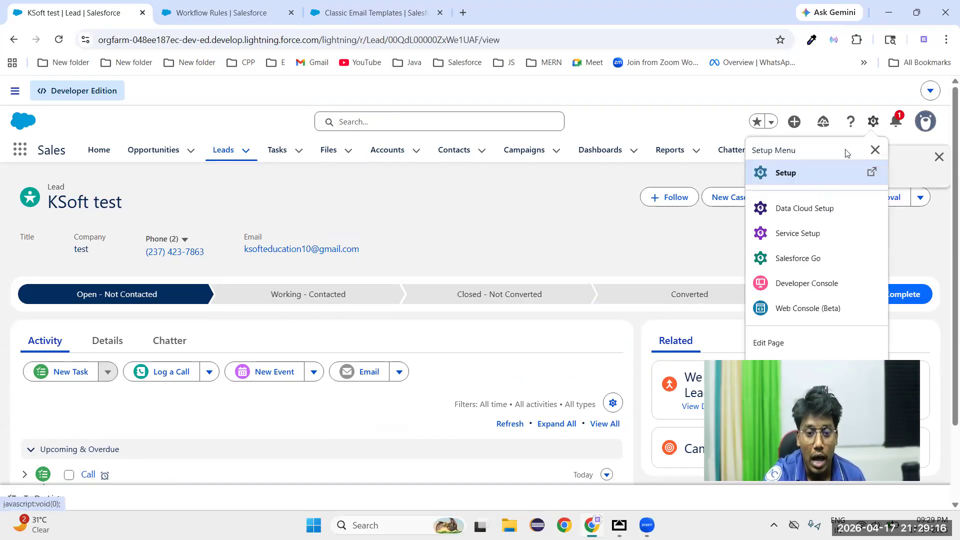
left_click(803, 183)
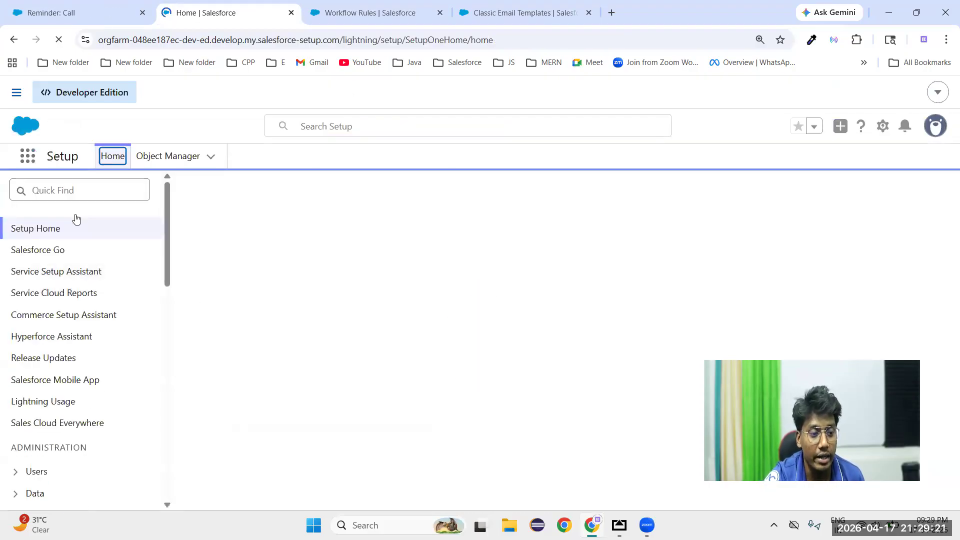
left_click(62, 188)
type("t")
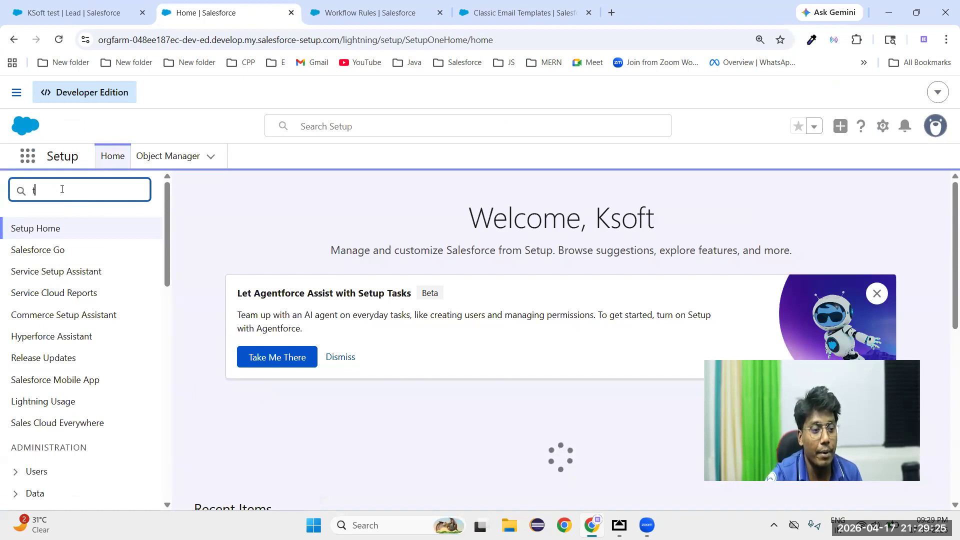
type("ime")
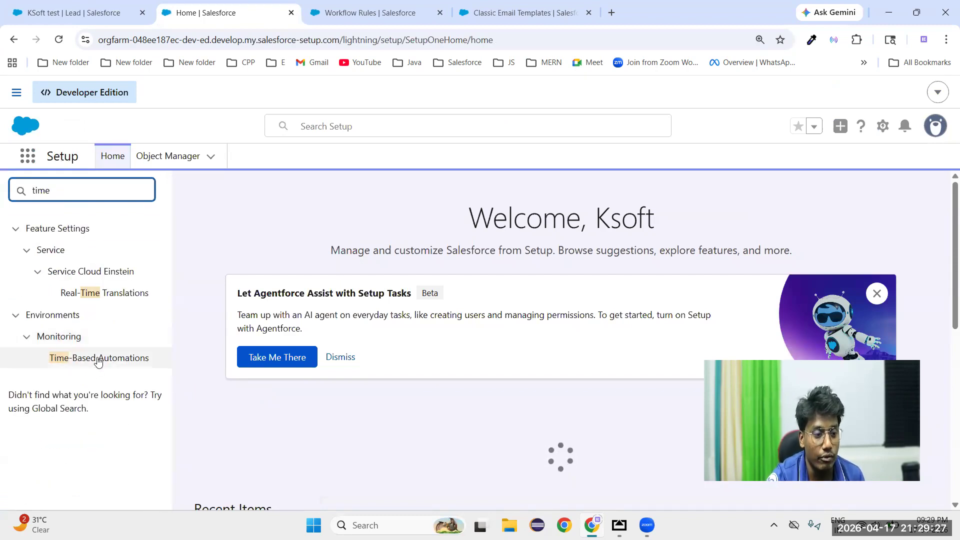
left_click(106, 367)
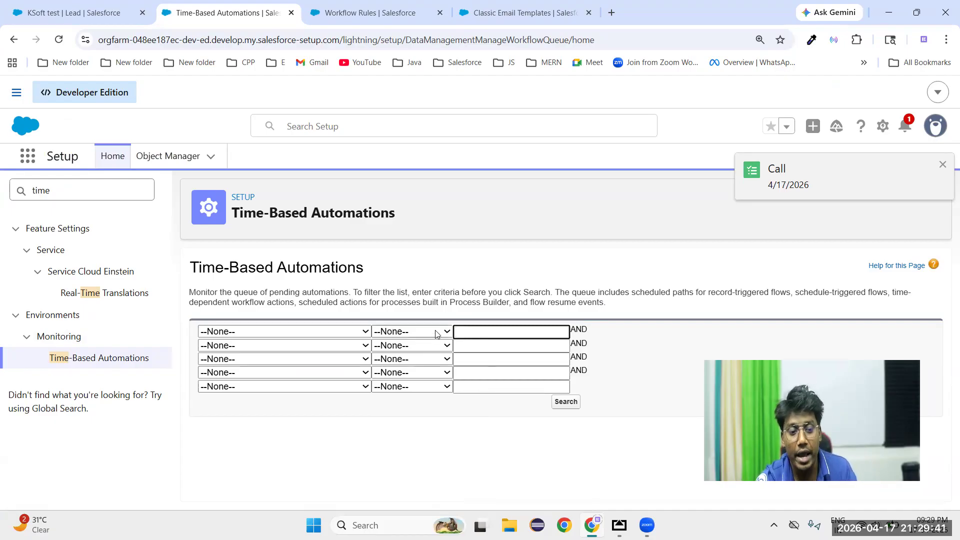
Search the pending automations queue without filters and examine the Lead Automation entry's scheduled and created dates
left_click(571, 405)
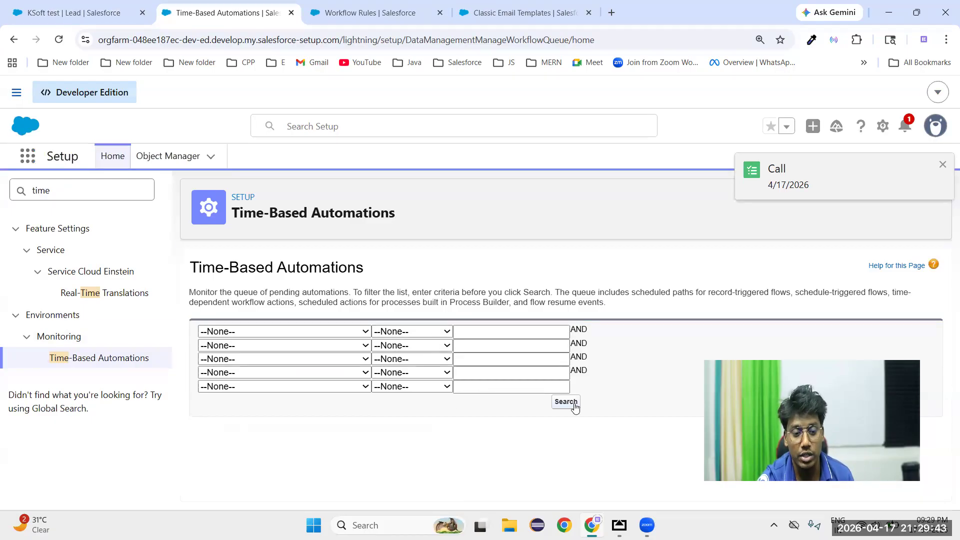
scroll(446, 445, "down", 1)
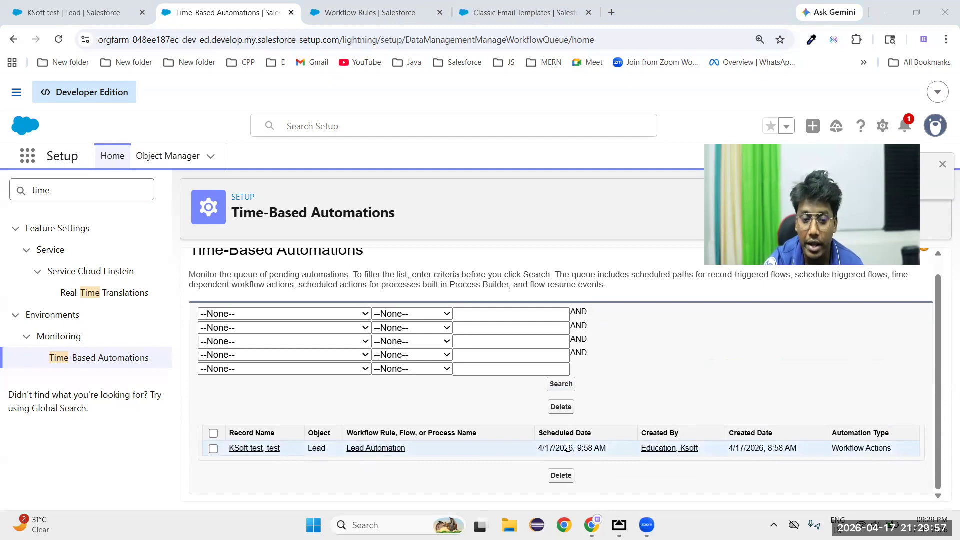
triple_click(767, 449)
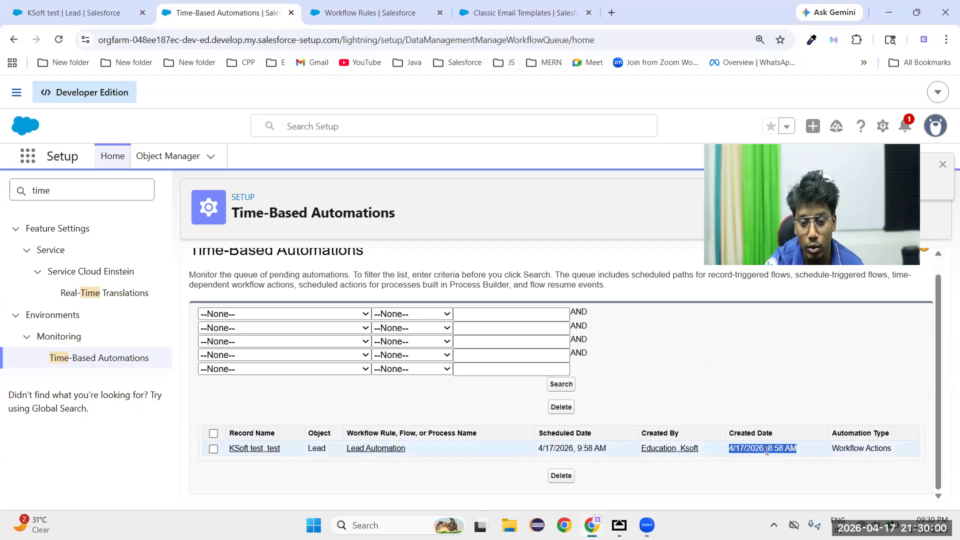
left_click(757, 493)
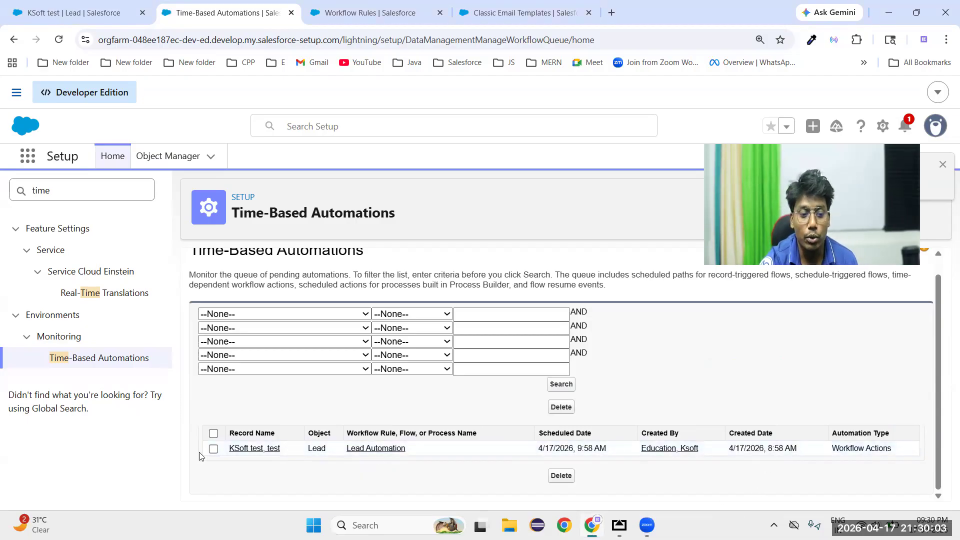